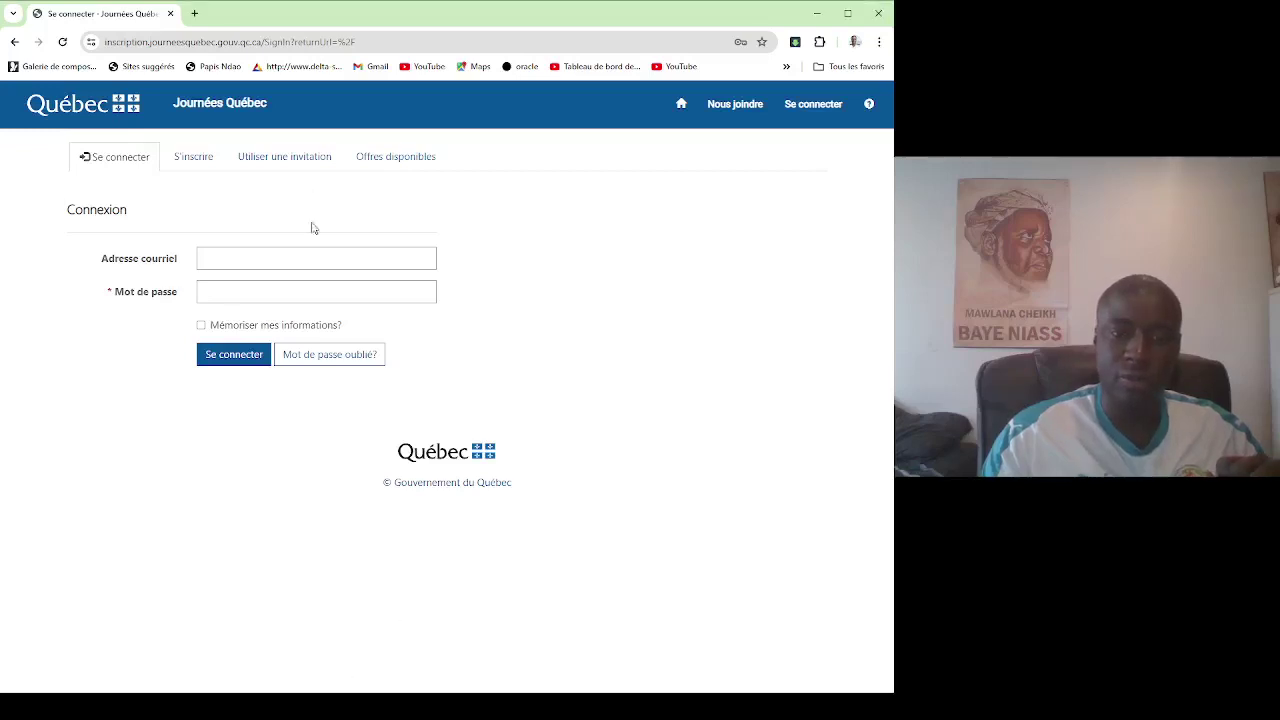
# Sign in to Journées Québec with the account e-mail address and password.
pyautogui.click(300, 263)
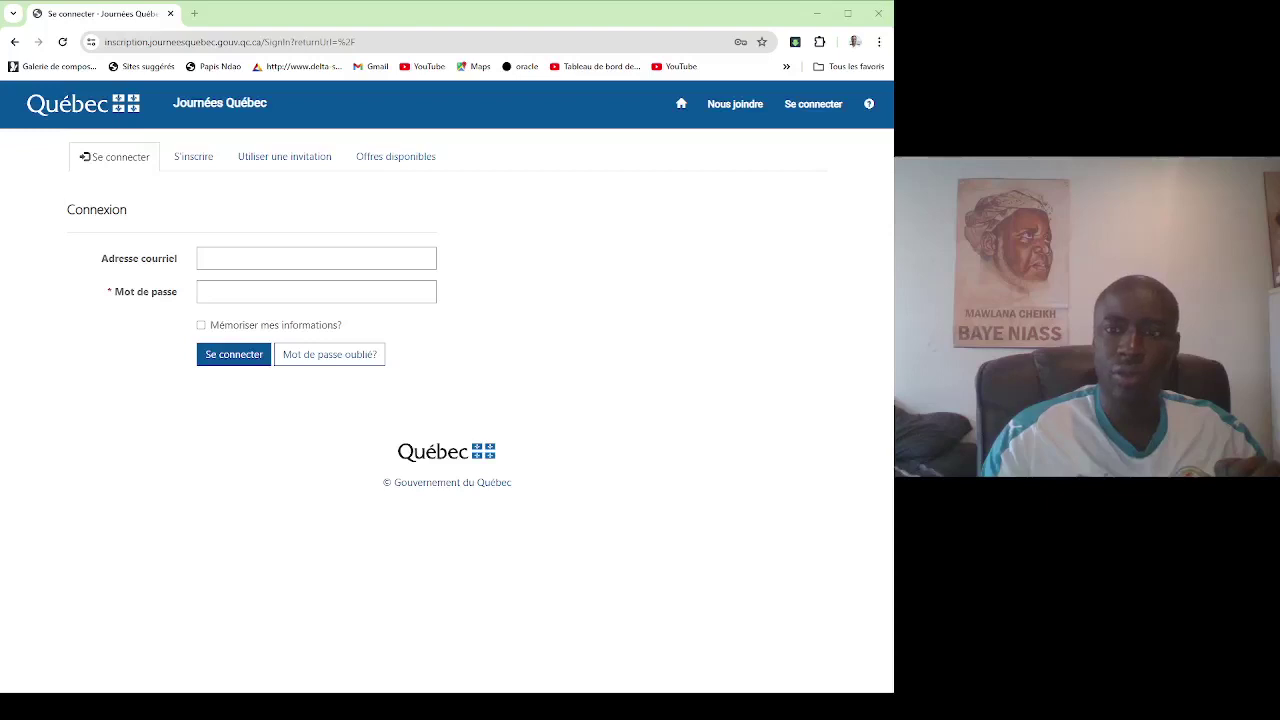
pyautogui.click(374, 248)
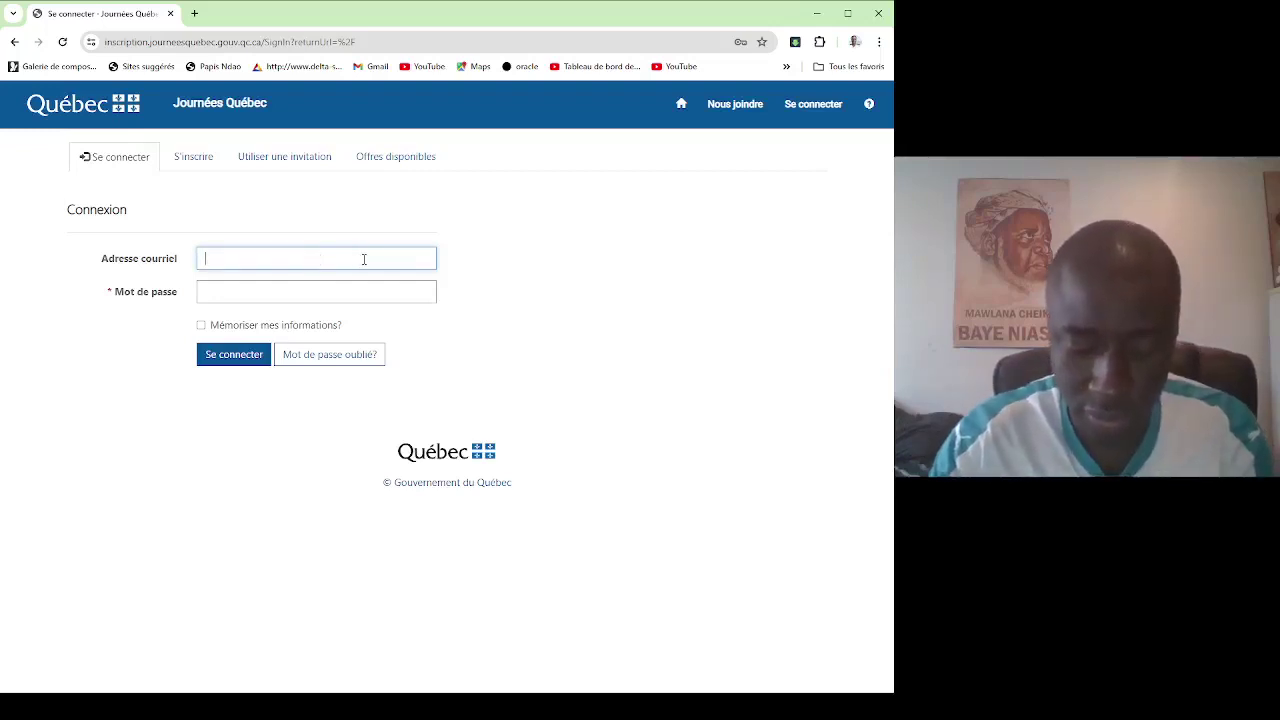
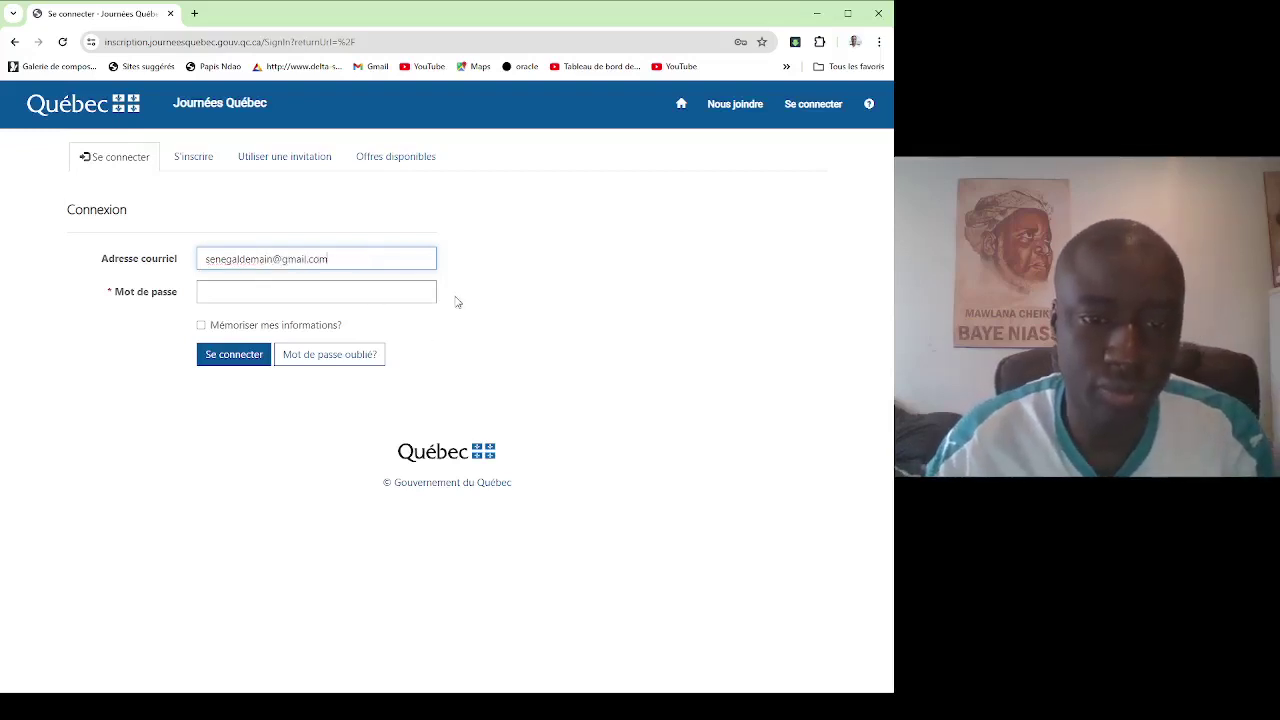
pyautogui.press('Tab')
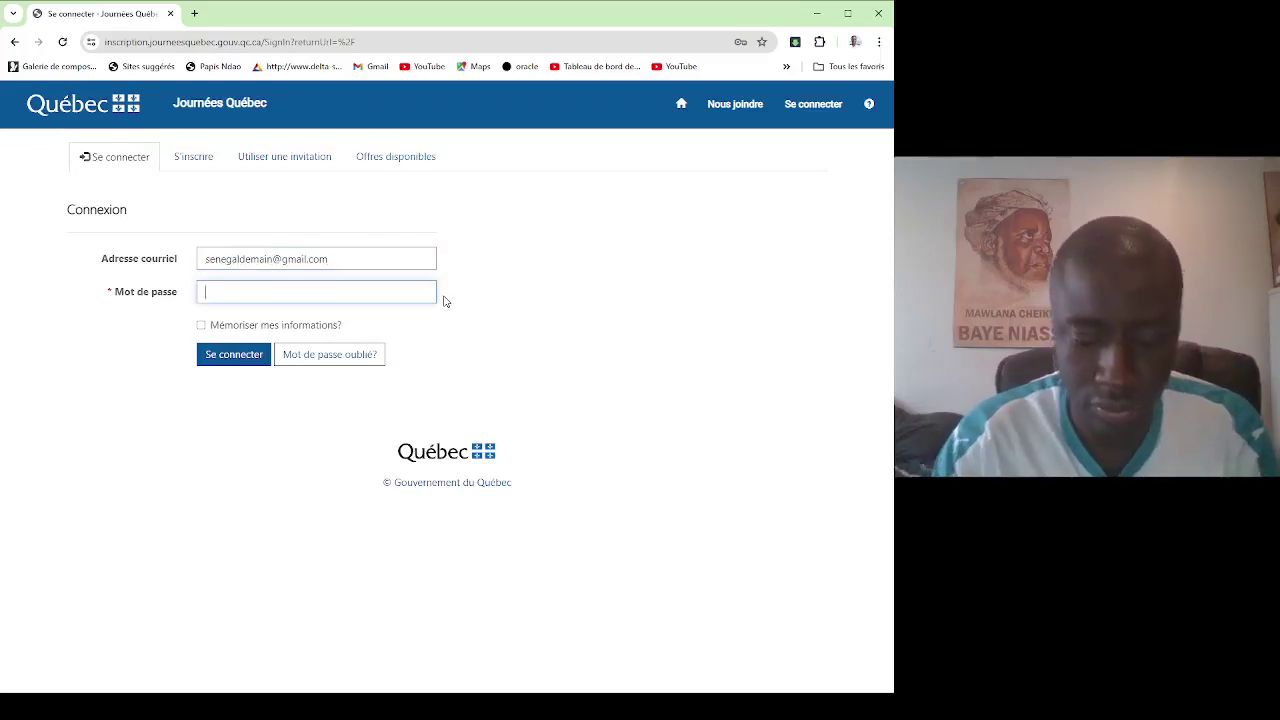
pyautogui.write('•')
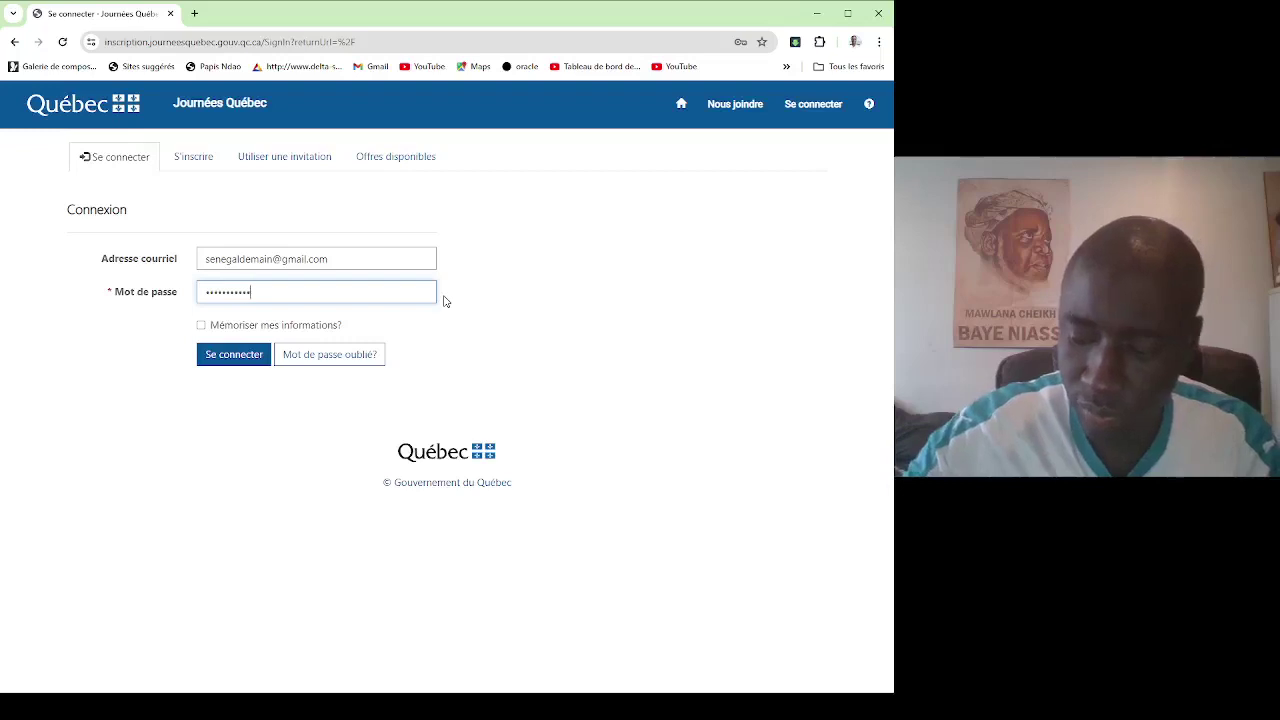
pyautogui.press('Return')
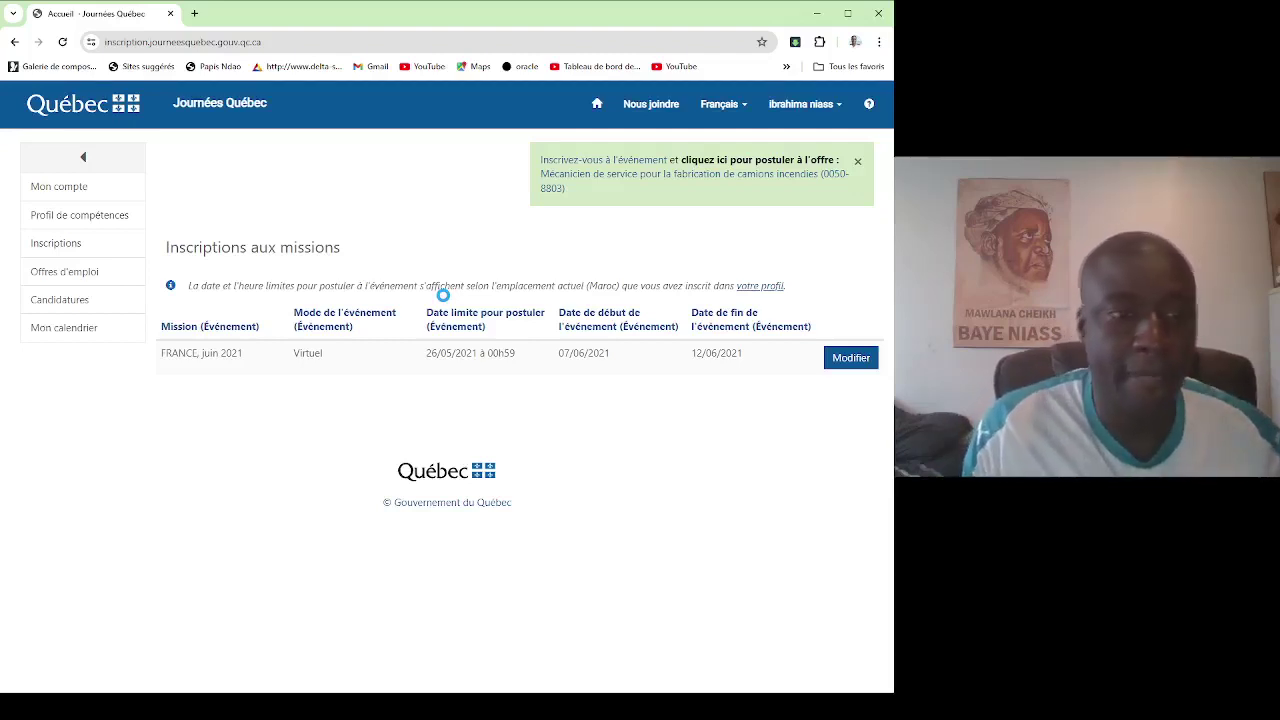
# Open the FRANCE, juin 2021 registration details and dismiss the end-of-registration notice.
pyautogui.click(860, 362)
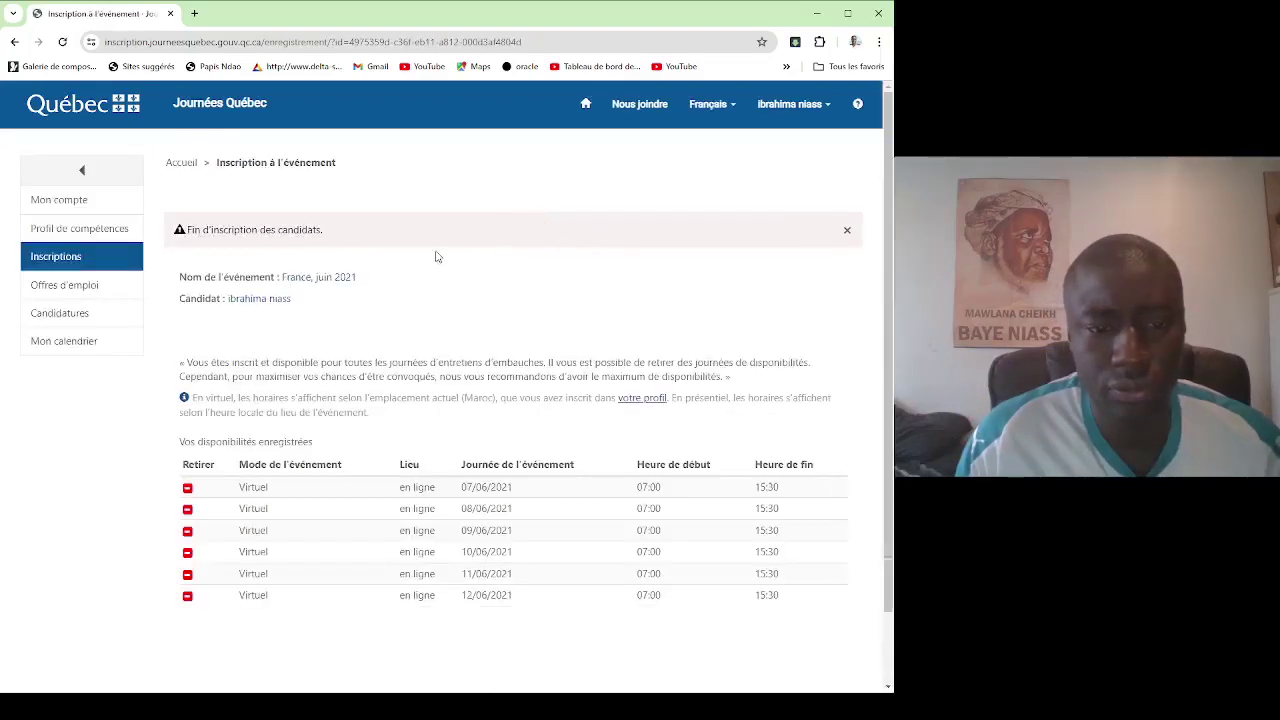
pyautogui.scroll(-1, 436, 262)
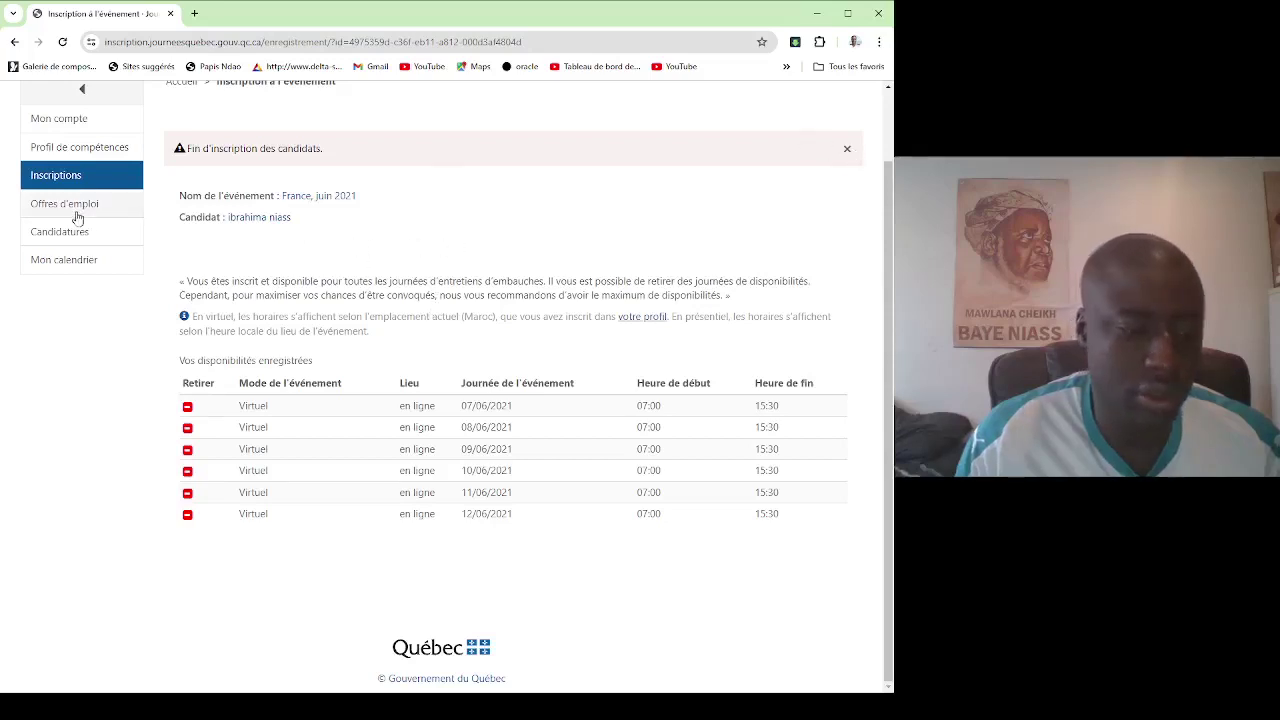
pyautogui.click(845, 148)
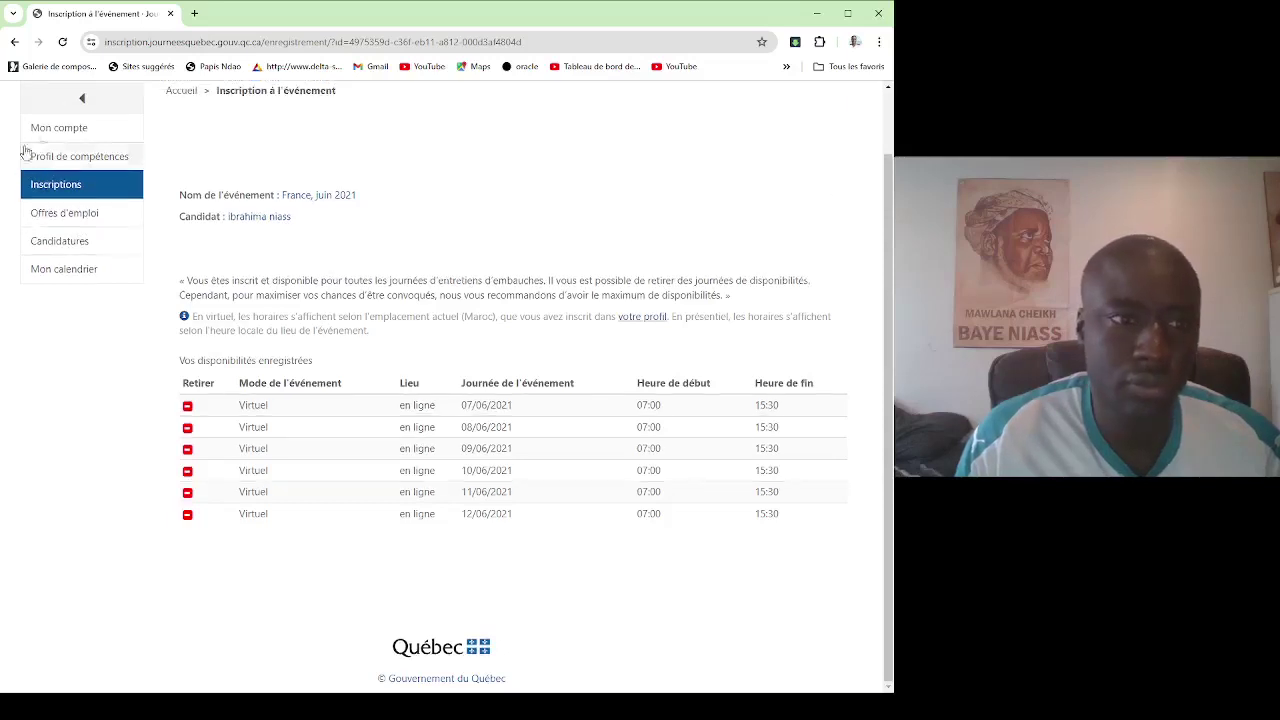
# Review the account information page, then go to the current events open for registration.
pyautogui.click(58, 127)
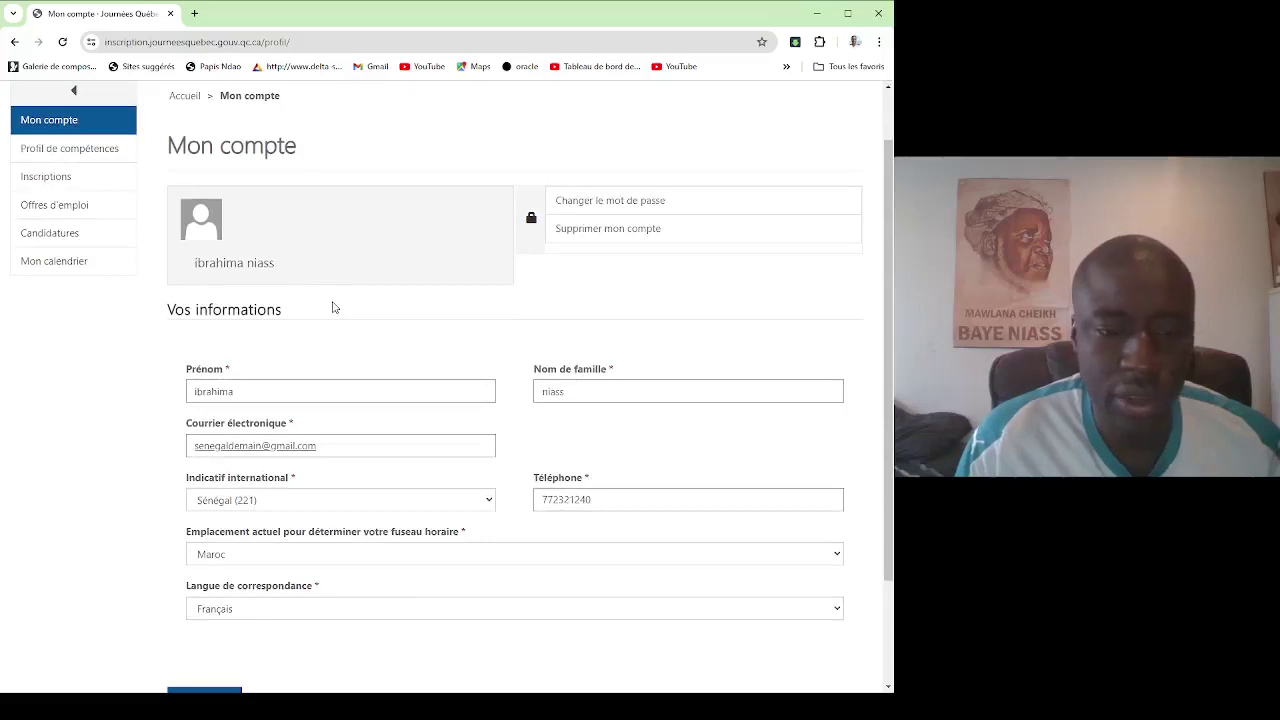
pyautogui.scroll(-2, 334, 308)
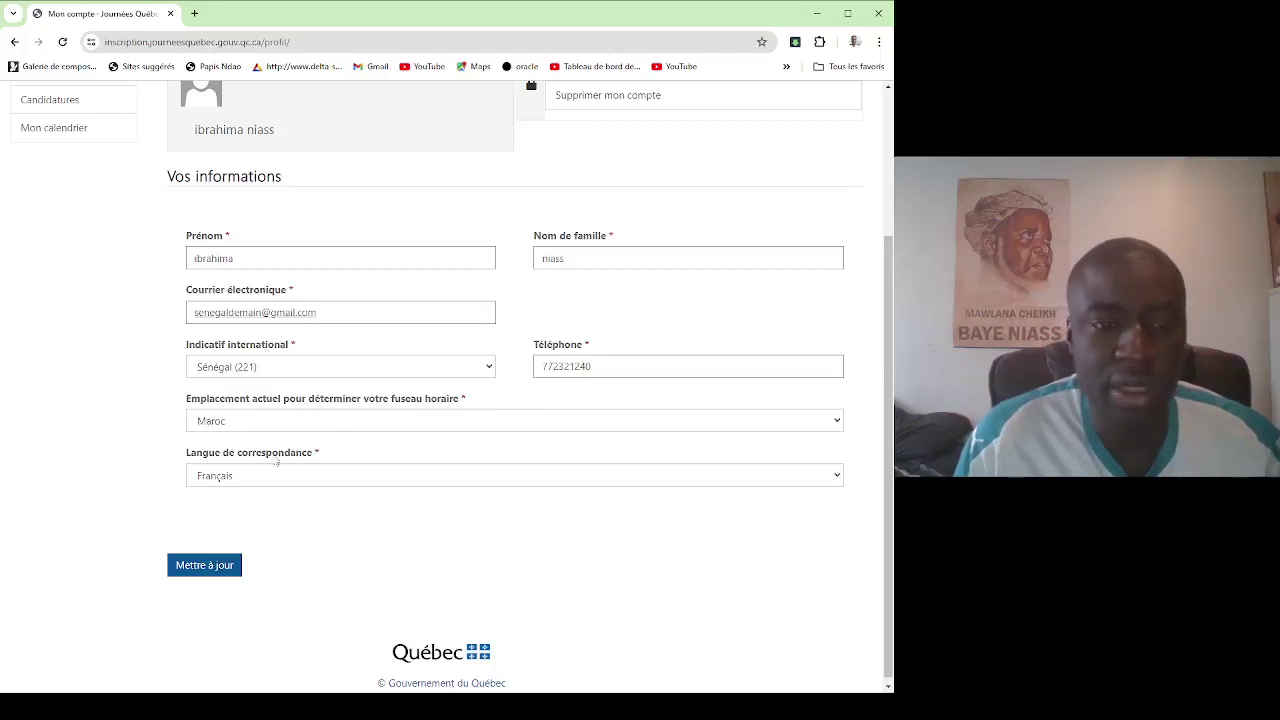
pyautogui.scroll(2, 200, 300)
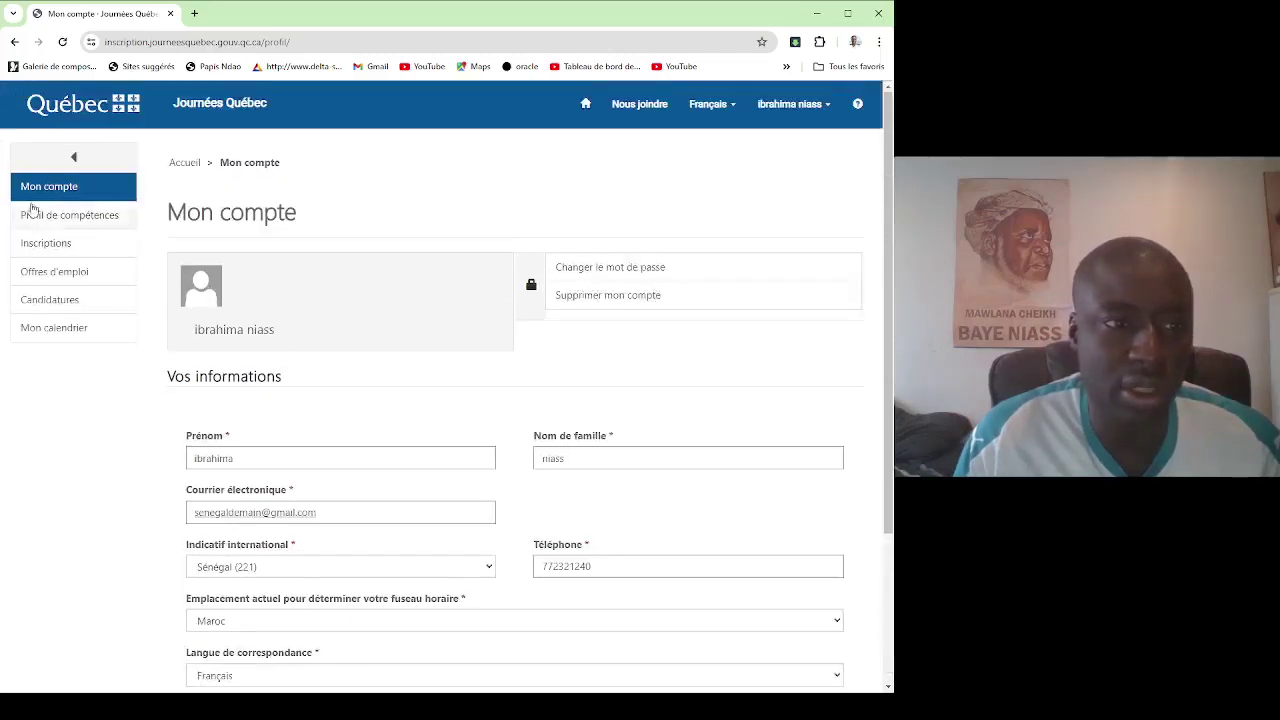
pyautogui.click(49, 251)
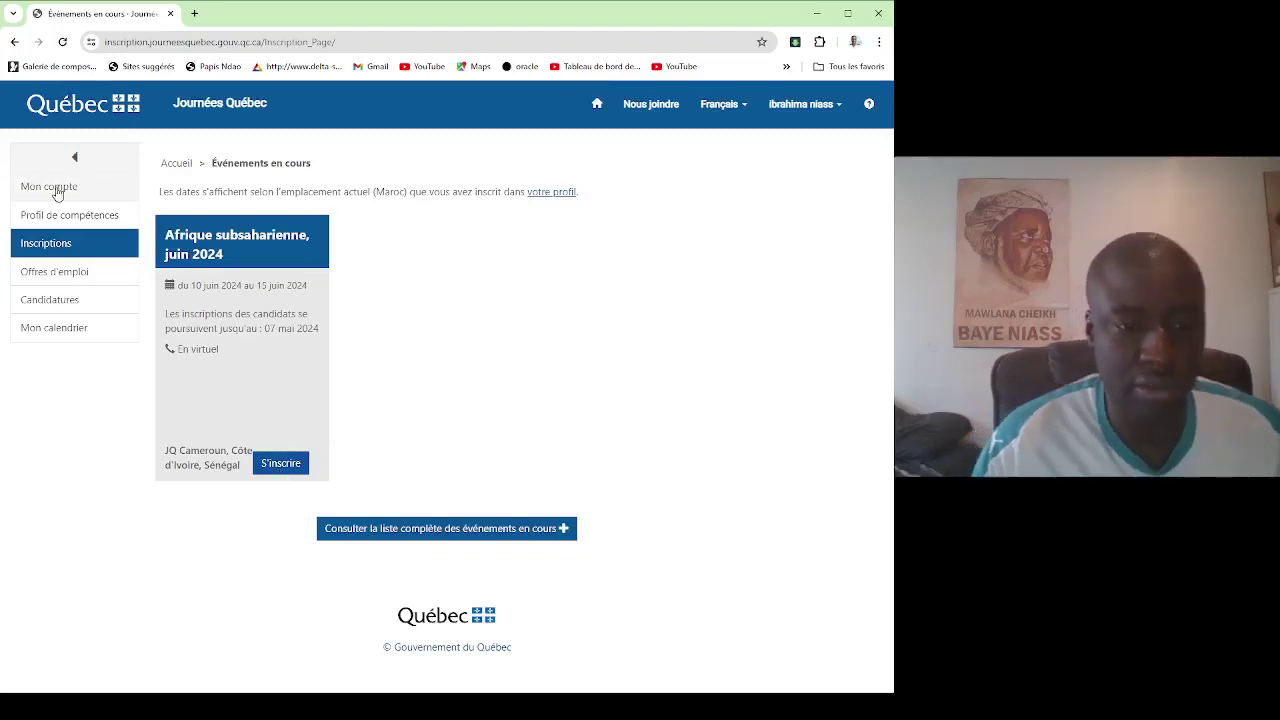
# Change the account's time-zone location from Maroc to Sénégal and save the profile.
pyautogui.click(57, 193)
pyautogui.scroll(-2, 363, 354)
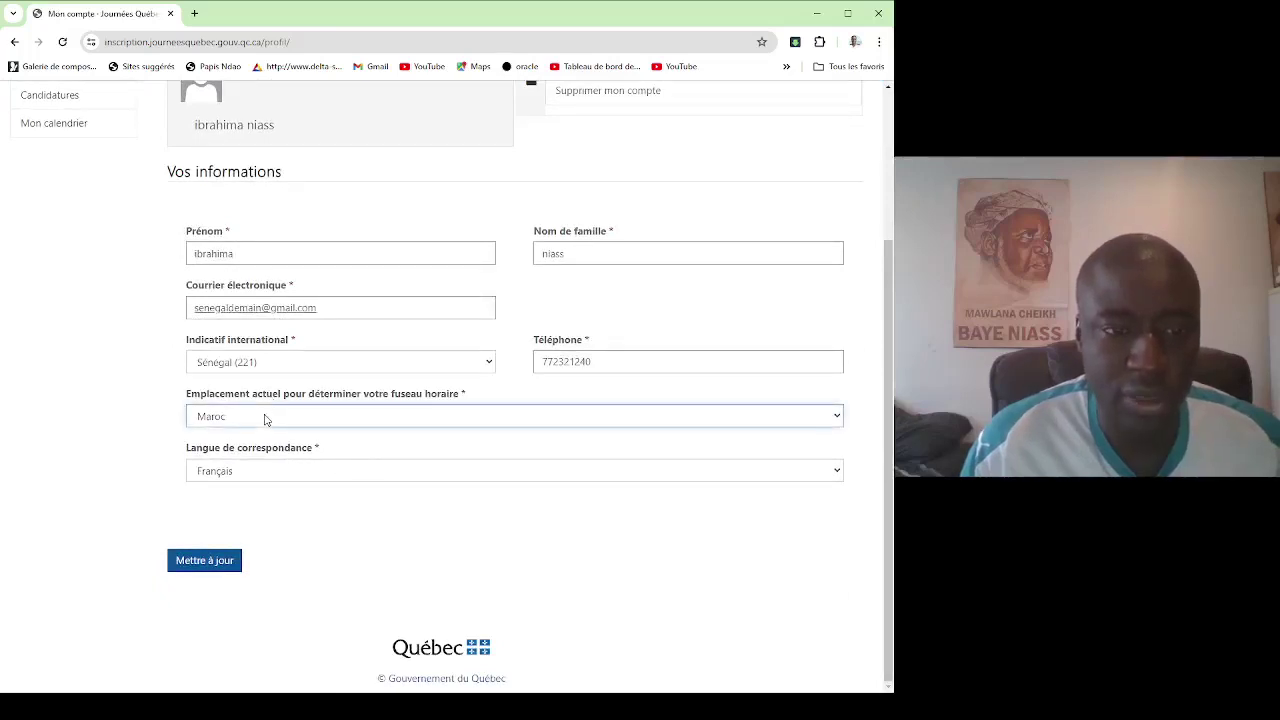
pyautogui.write('sen')
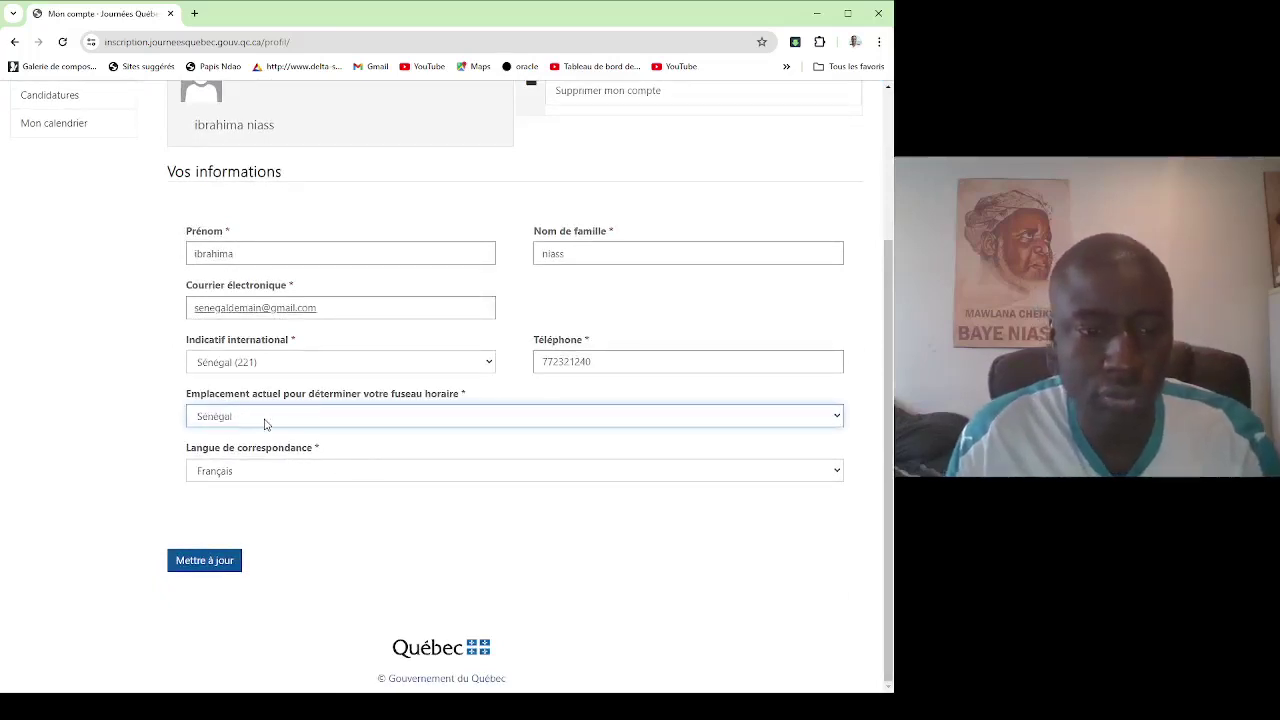
pyautogui.press('Down')
pyautogui.press('Up')
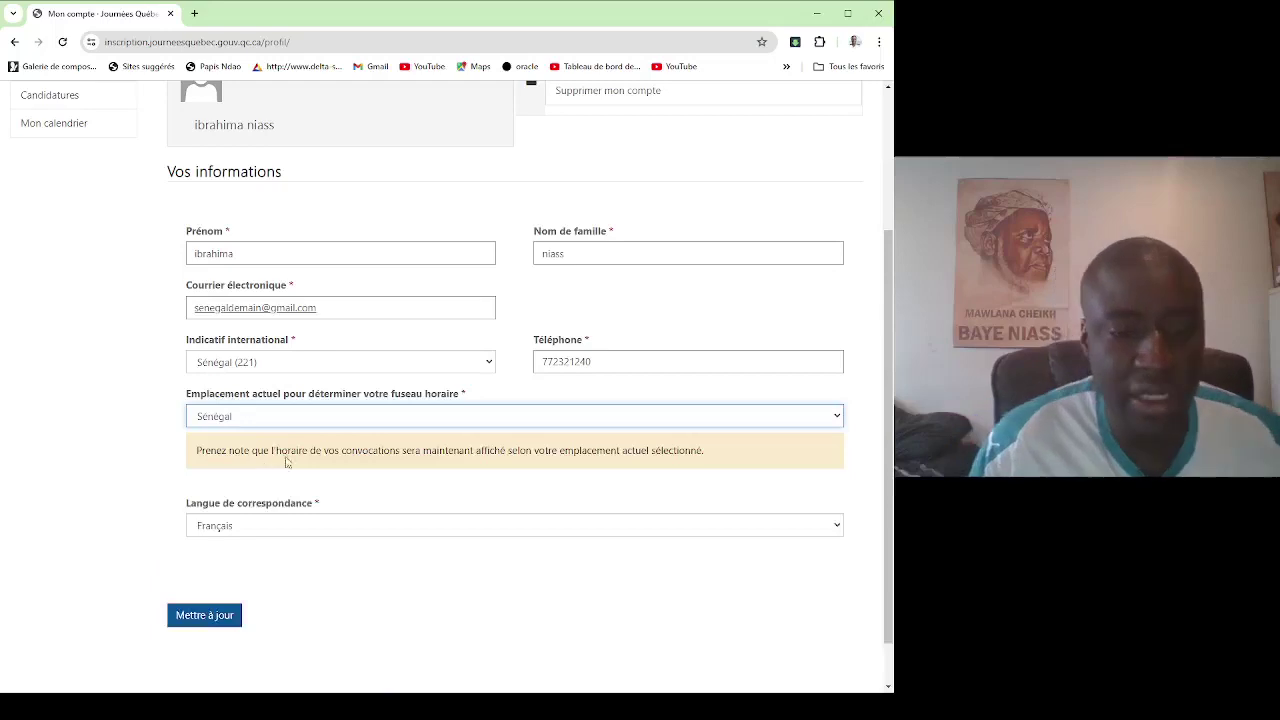
pyautogui.scroll(-1, 371, 470)
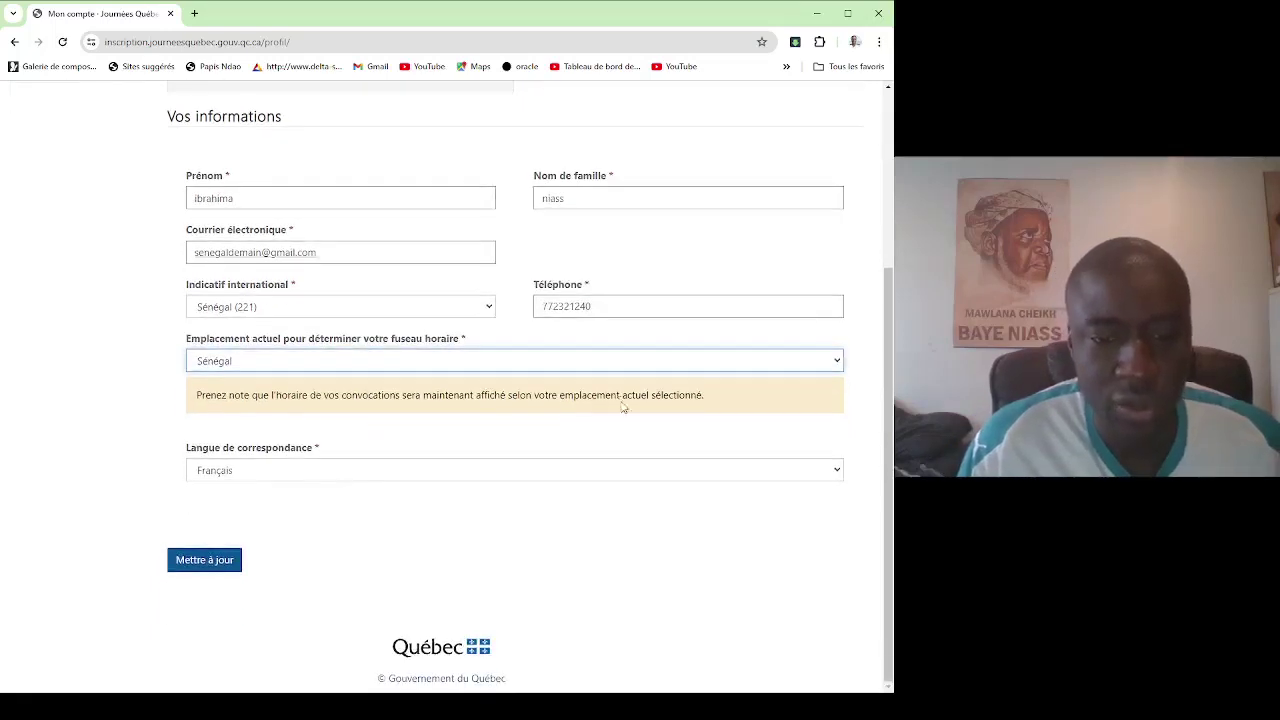
pyautogui.click(206, 561)
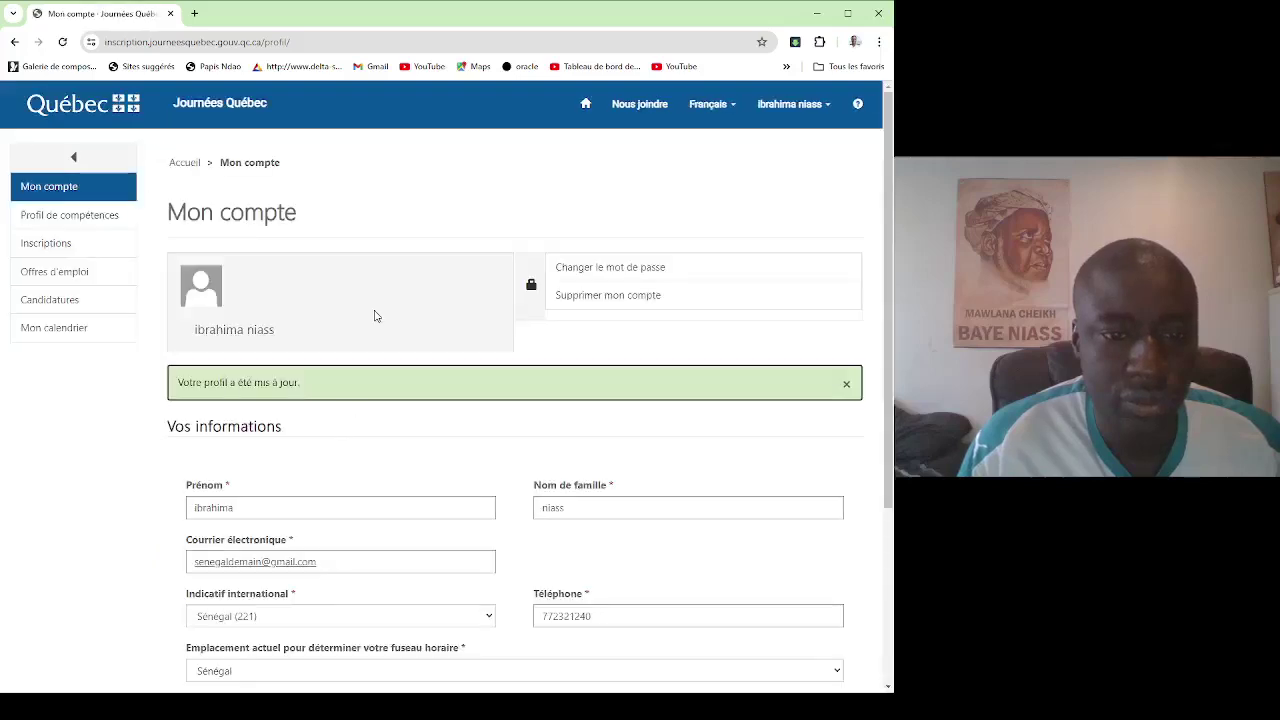
pyautogui.scroll(-1, 350, 317)
pyautogui.scroll(1, 83, 119)
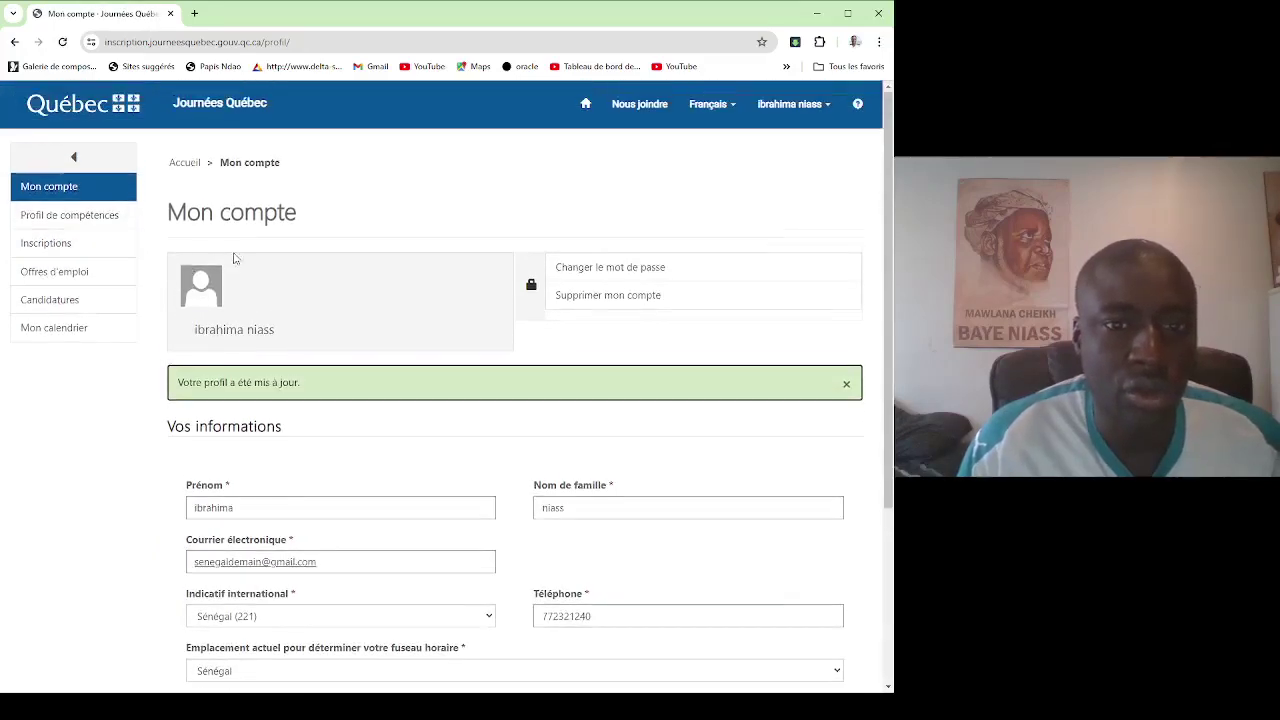
# Open the skills profile and review its profession and work experience sections.
pyautogui.click(56, 218)
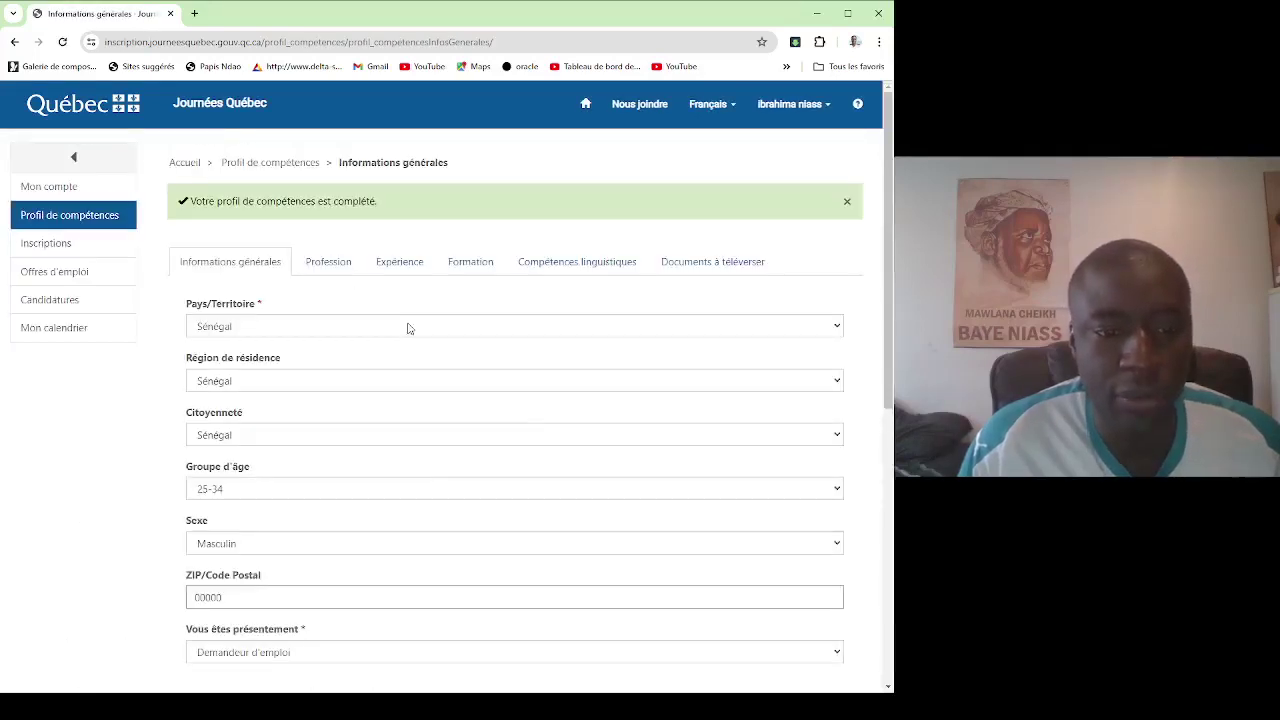
pyautogui.scroll(-4, 400, 330)
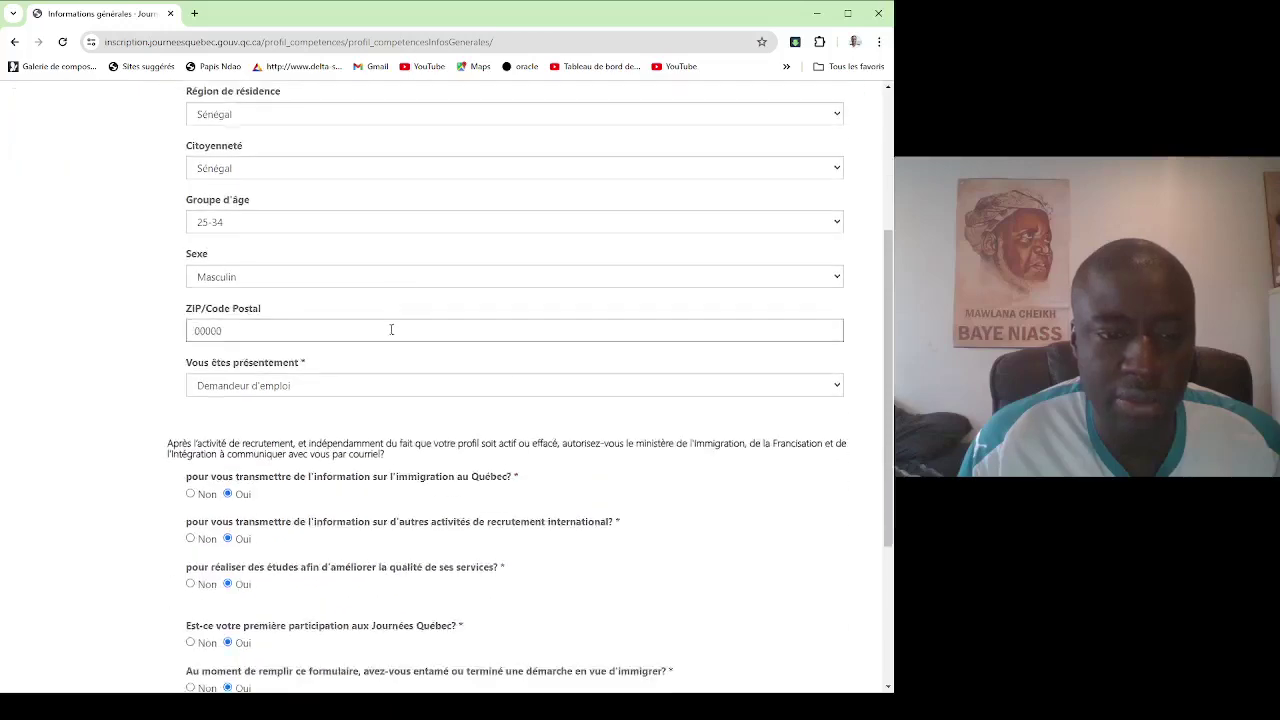
pyautogui.scroll(-4, 360, 380)
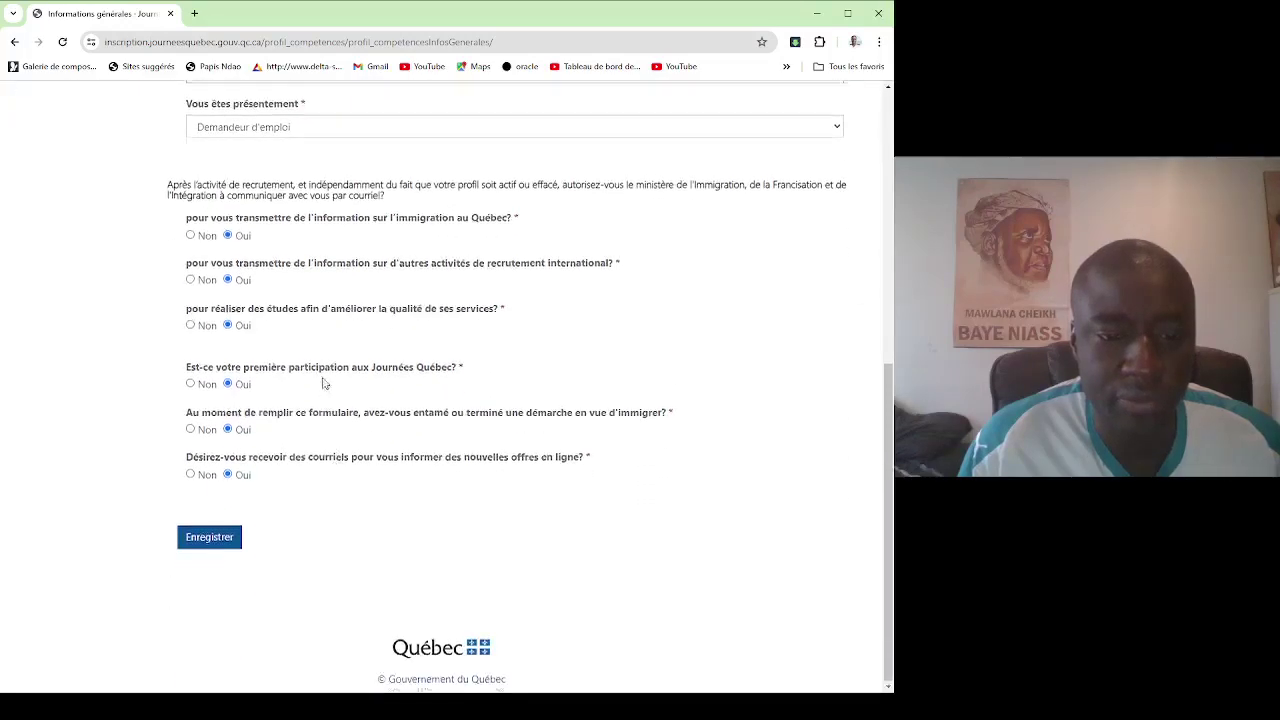
pyautogui.scroll(6, 330, 380)
pyautogui.click(330, 134)
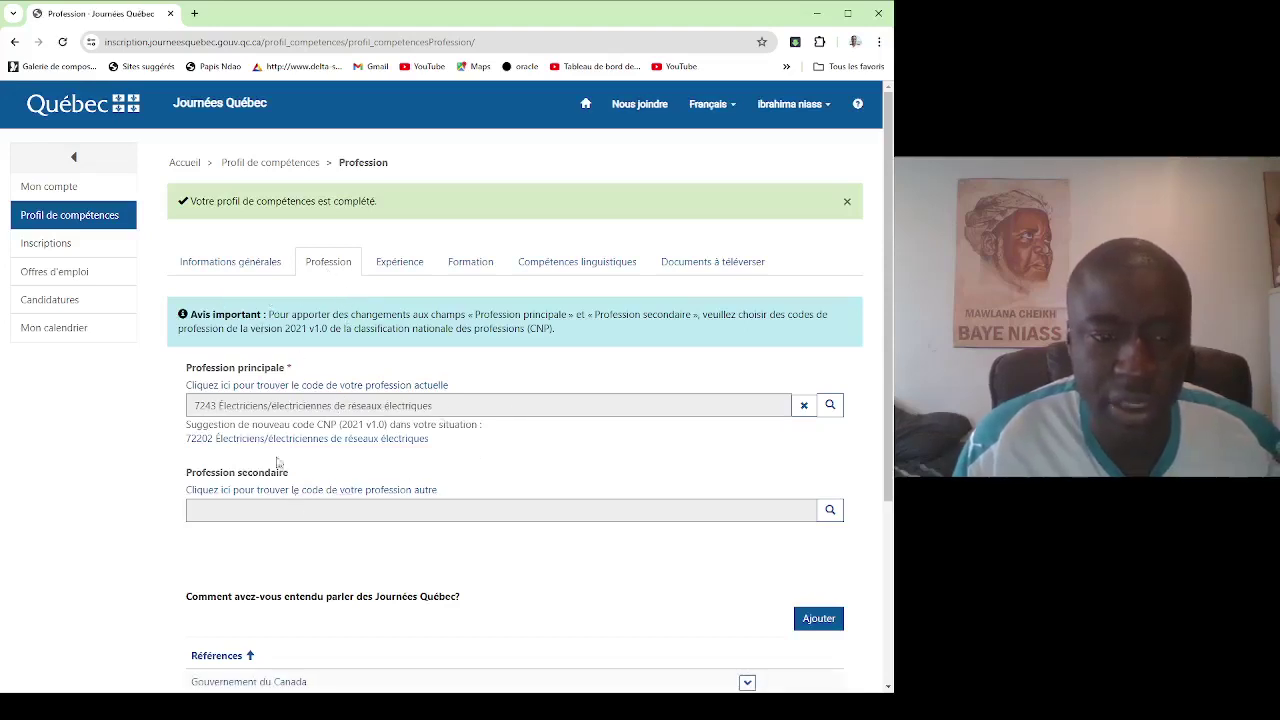
pyautogui.click(410, 266)
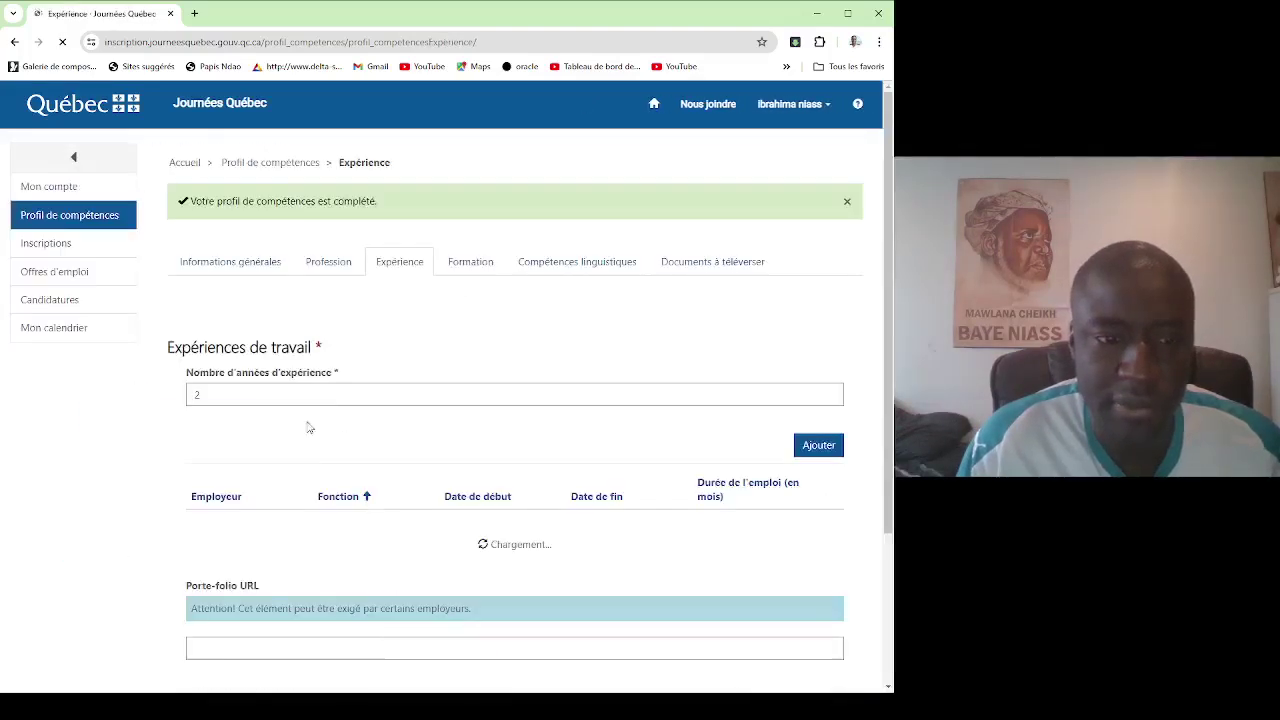
pyautogui.scroll(-1, 240, 391)
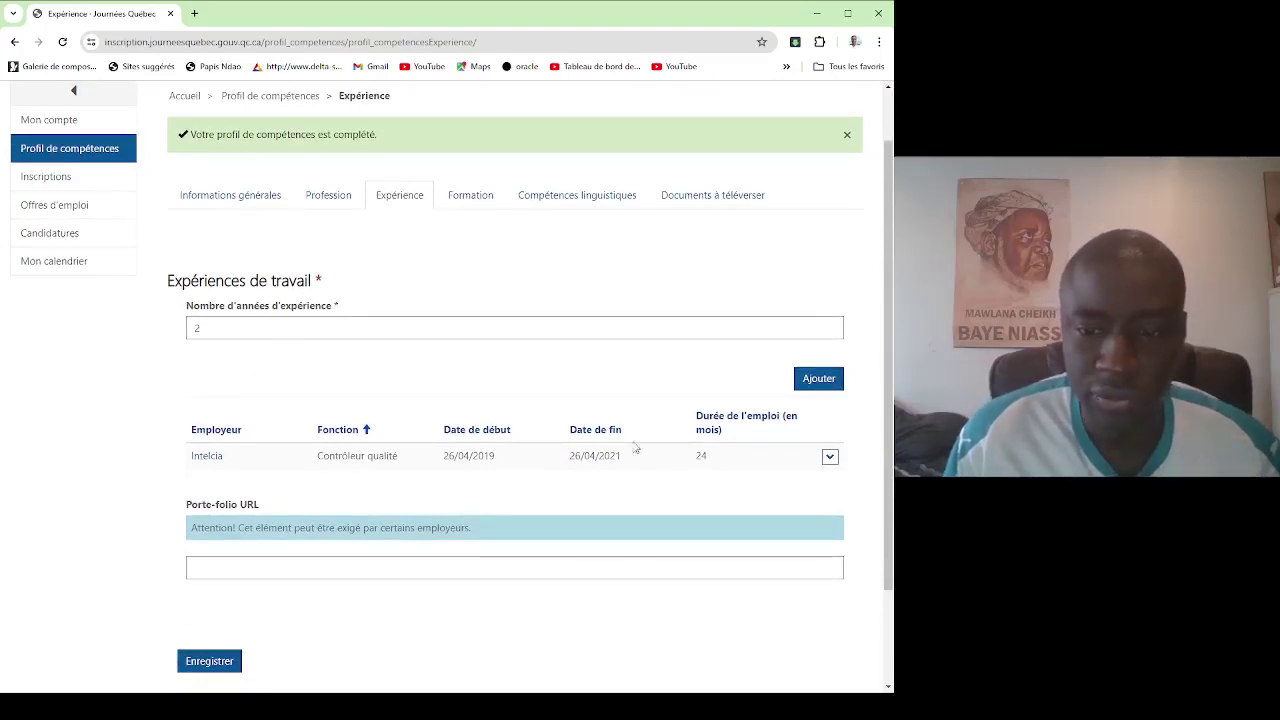
pyautogui.scroll(1, 500, 270)
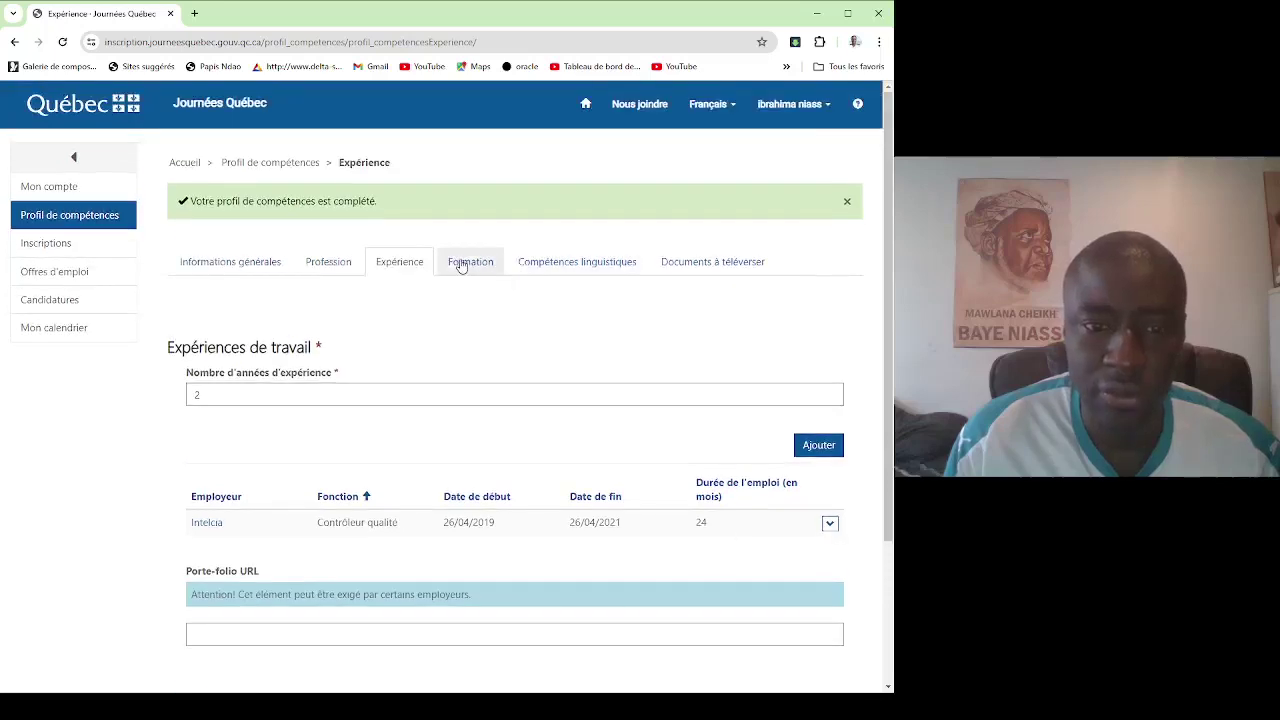
# Review the education section, then open the Compétences linguistiques section.
pyautogui.click(460, 261)
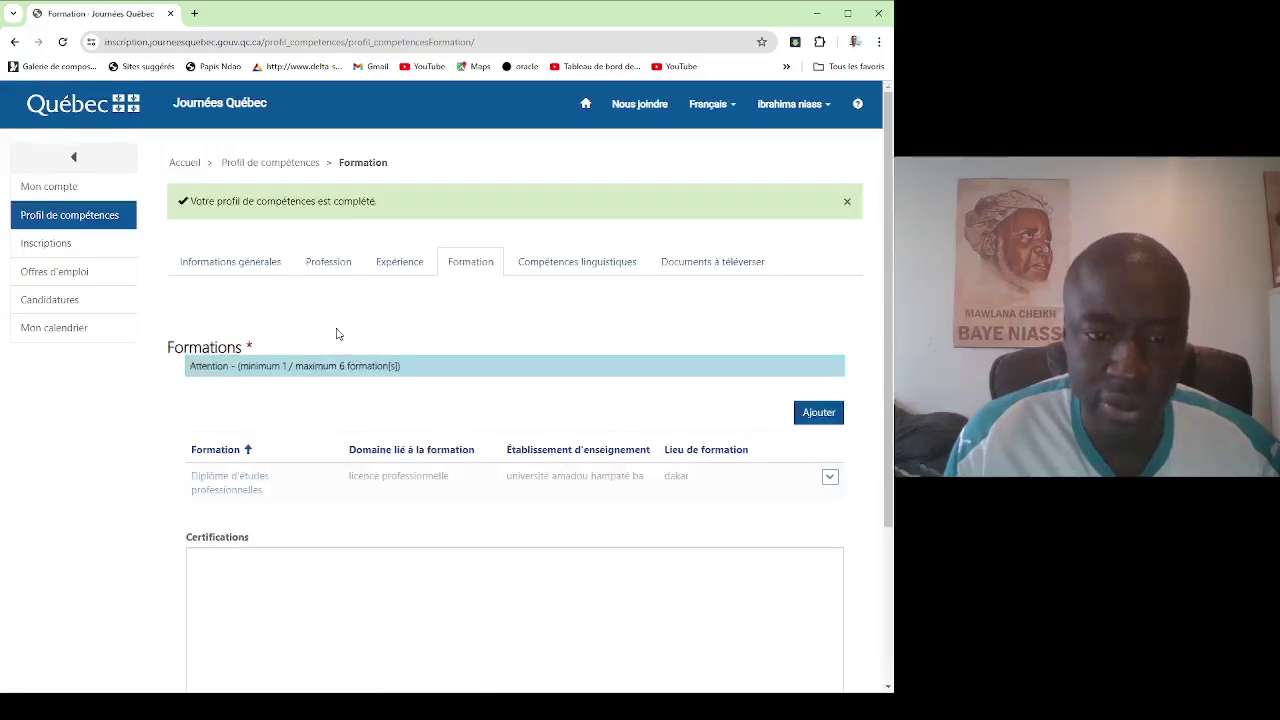
pyautogui.scroll(-1, 363, 440)
pyautogui.scroll(-1, 523, 426)
pyautogui.scroll(2, 560, 334)
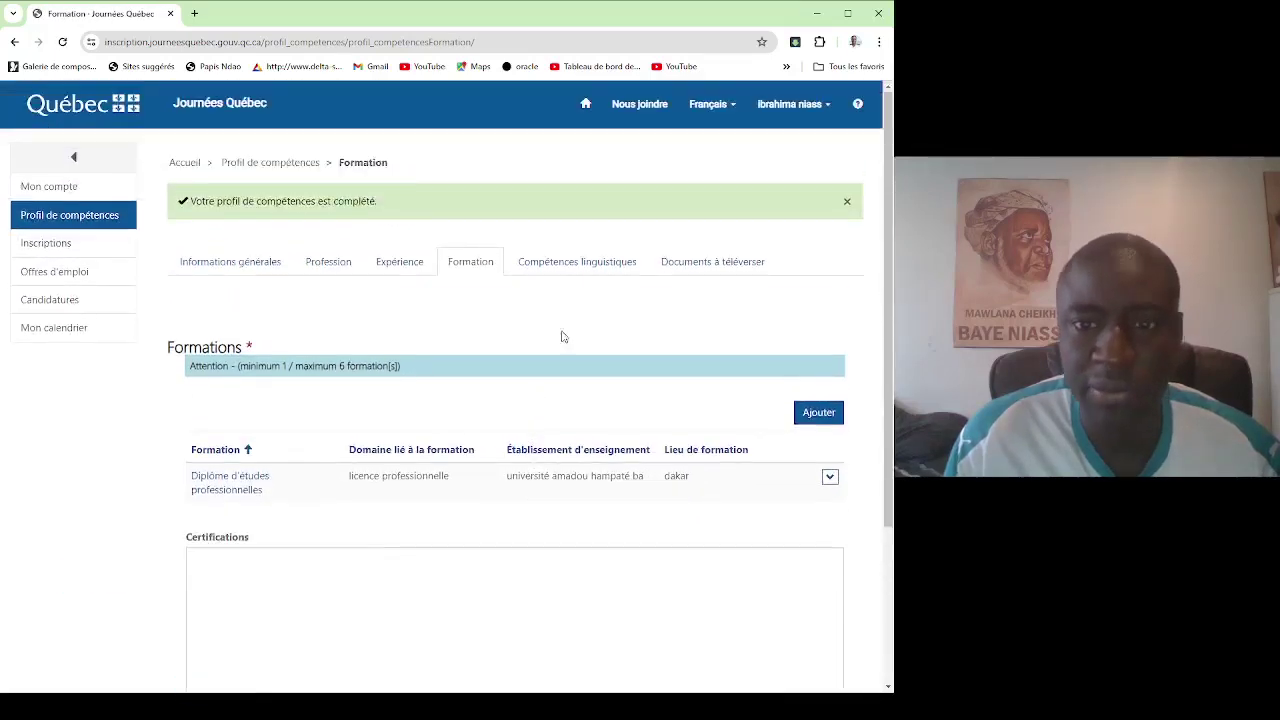
pyautogui.click(580, 270)
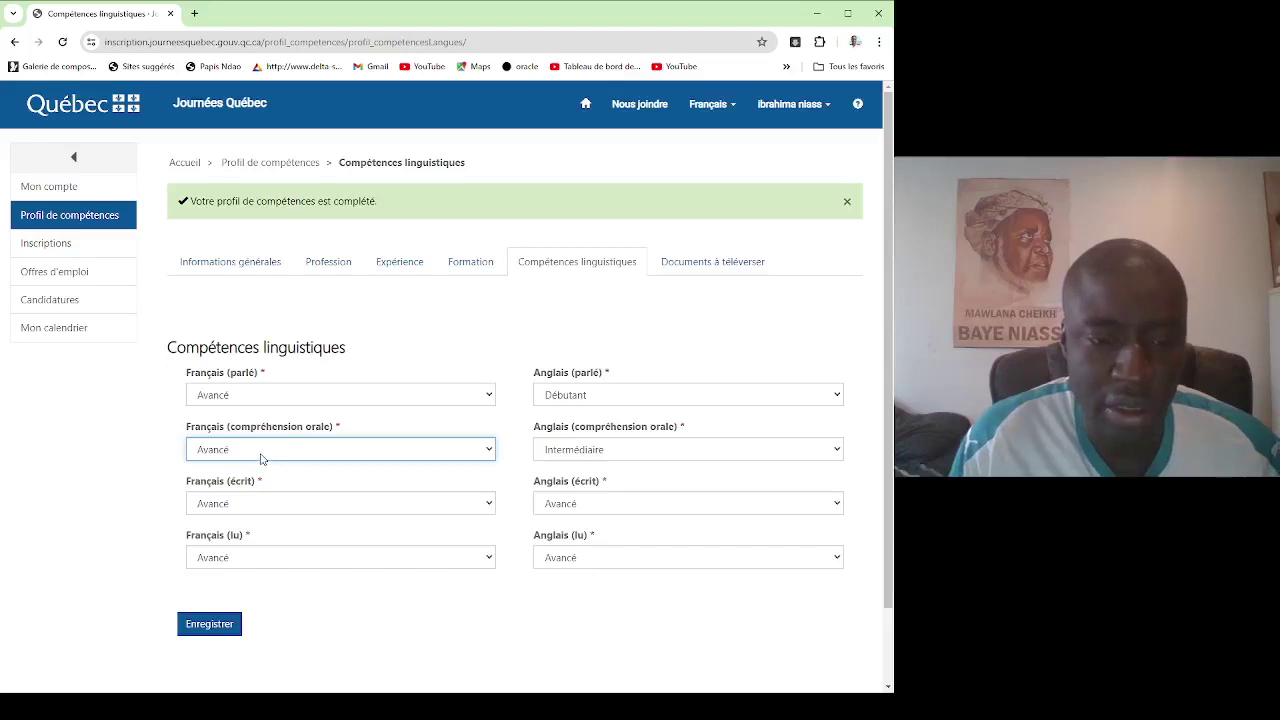
# Set English reading, writing, listening and speaking to Aucune, save, and view Documents à téléverser.
pyautogui.click(143, 455)
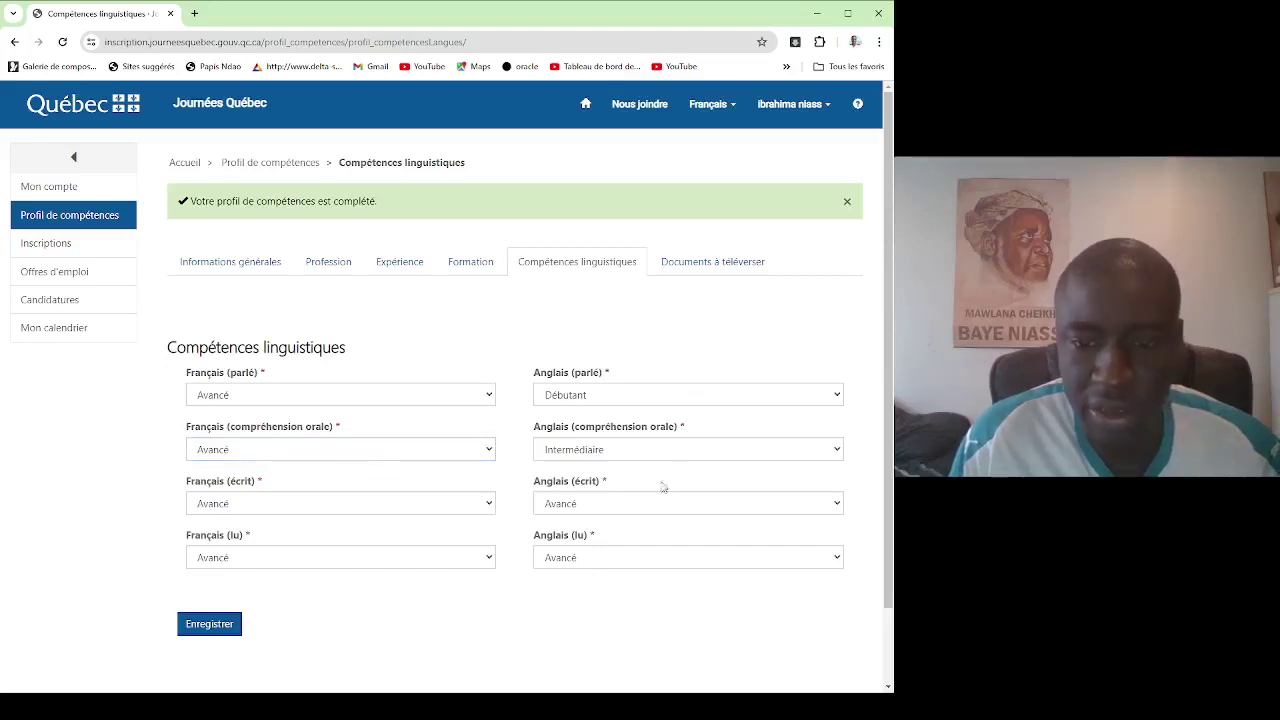
pyautogui.click(622, 566)
pyautogui.click(604, 583)
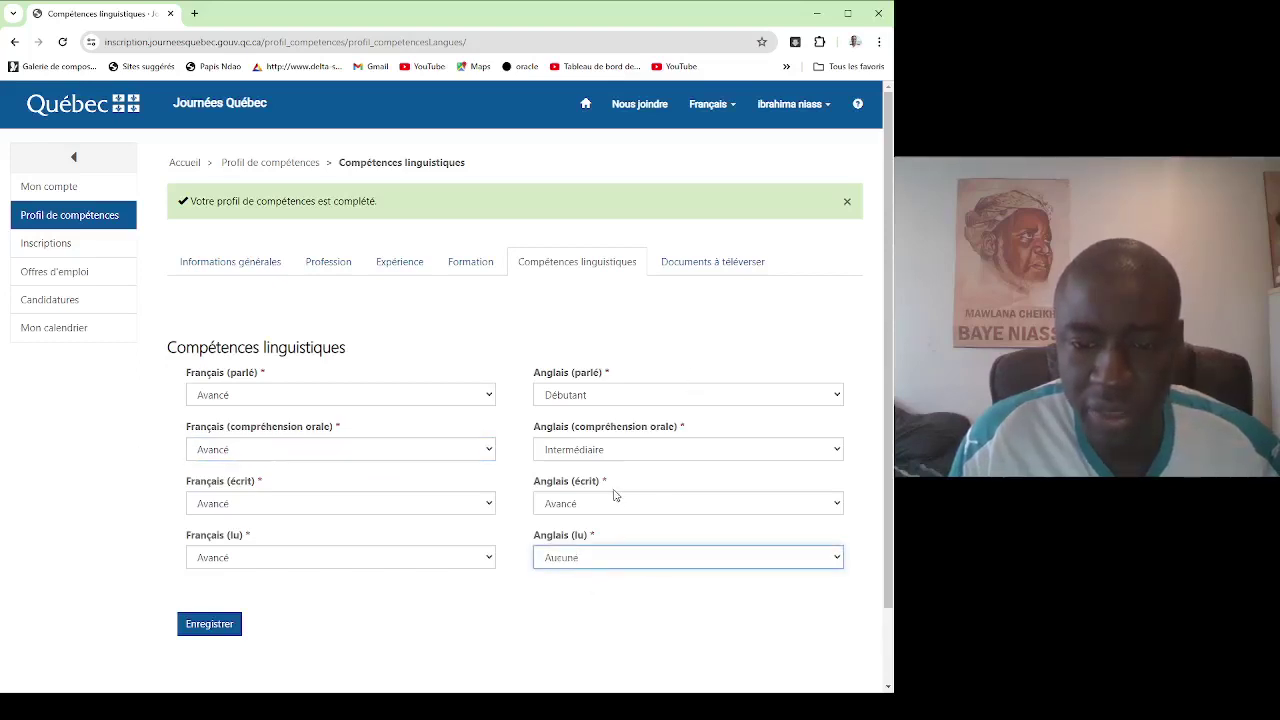
pyautogui.click(613, 505)
pyautogui.click(583, 528)
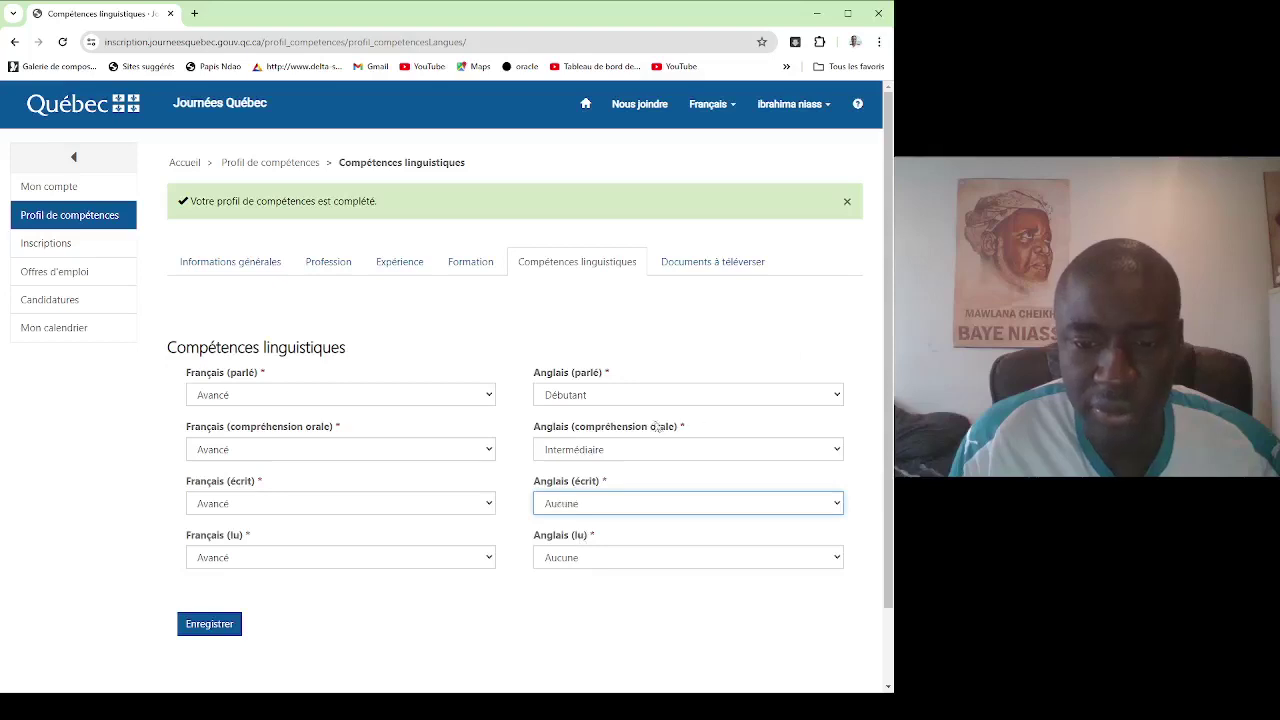
pyautogui.click(595, 452)
pyautogui.click(580, 478)
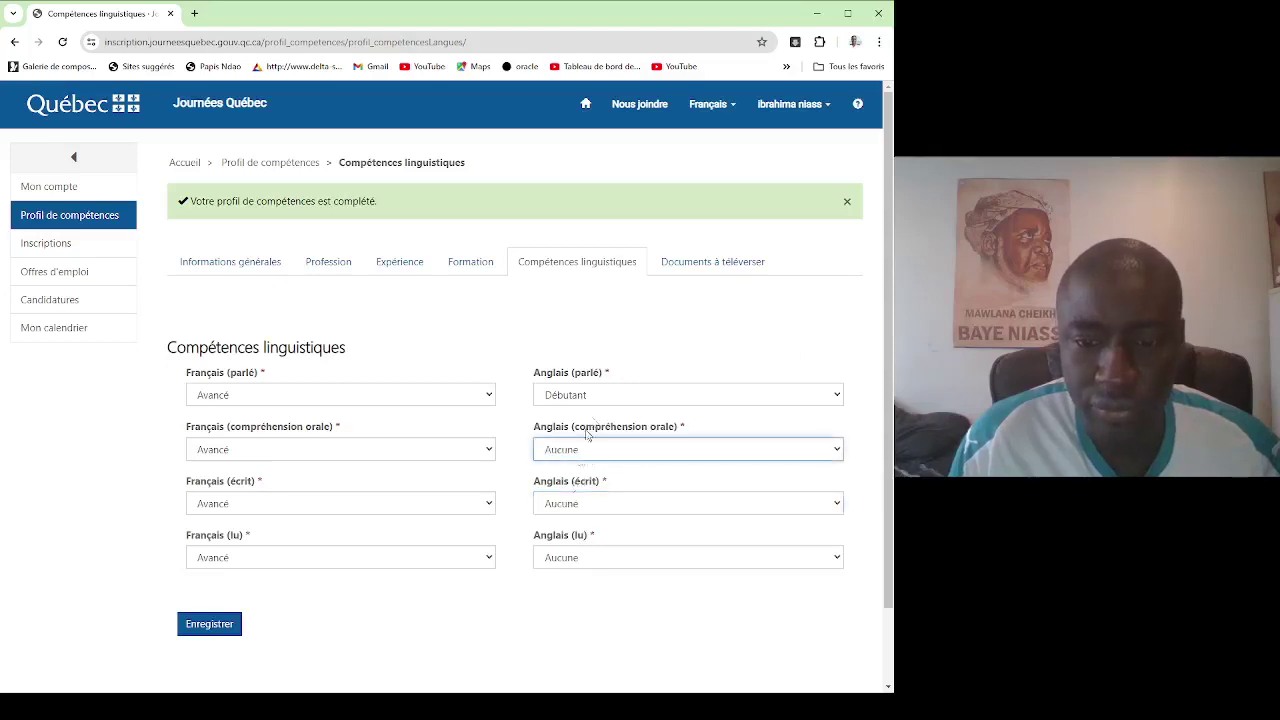
pyautogui.click(592, 400)
pyautogui.click(580, 432)
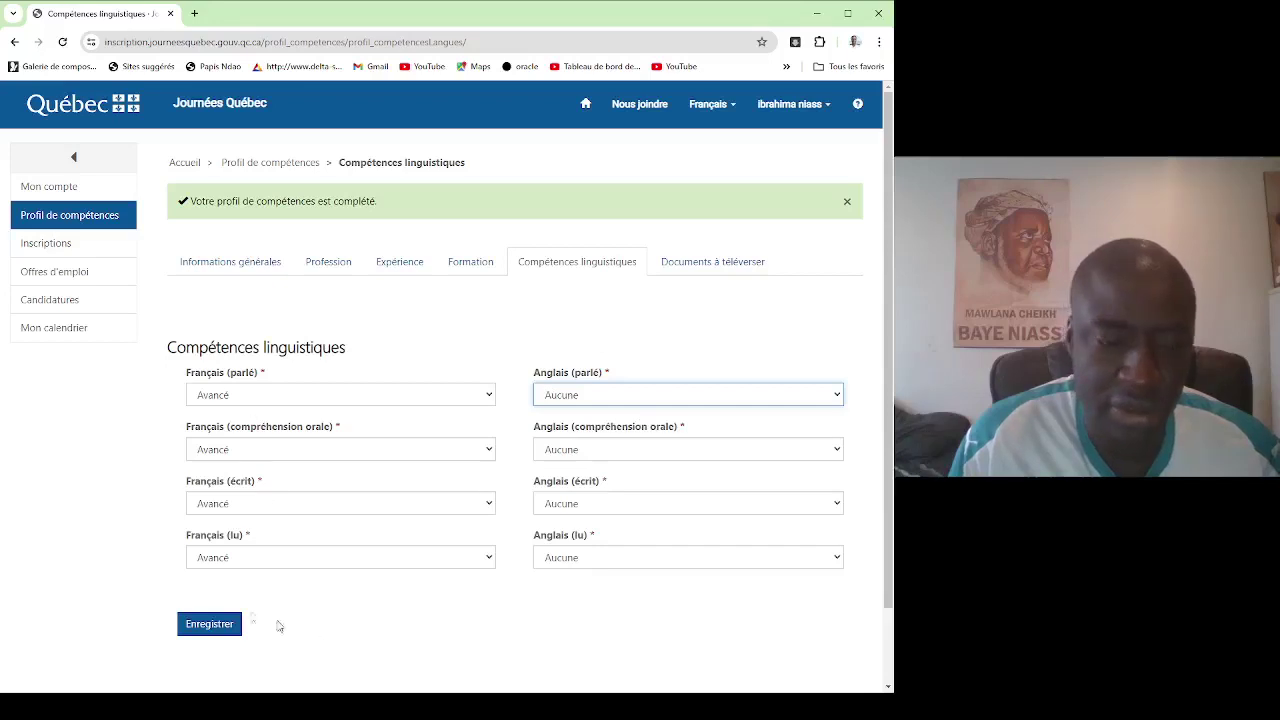
pyautogui.click(214, 624)
pyautogui.click(730, 266)
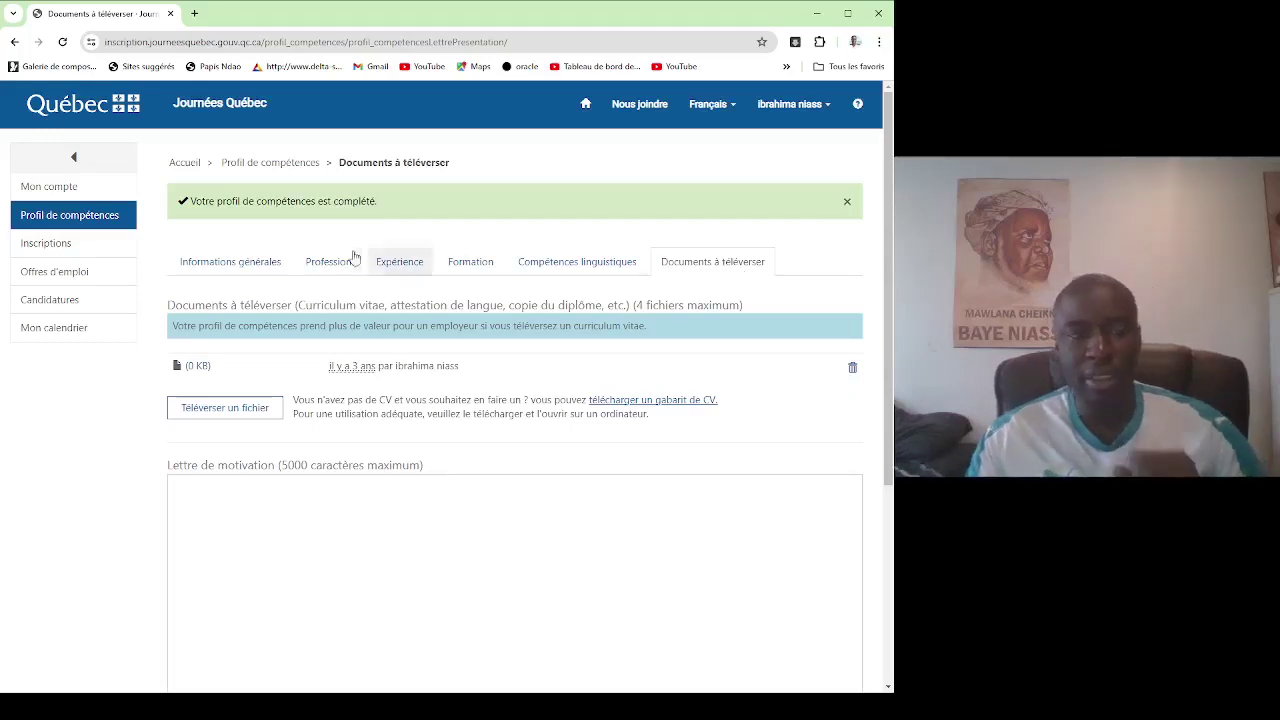
# Glance at the job offers page, then return to the current events registrations page.
pyautogui.click(45, 250)
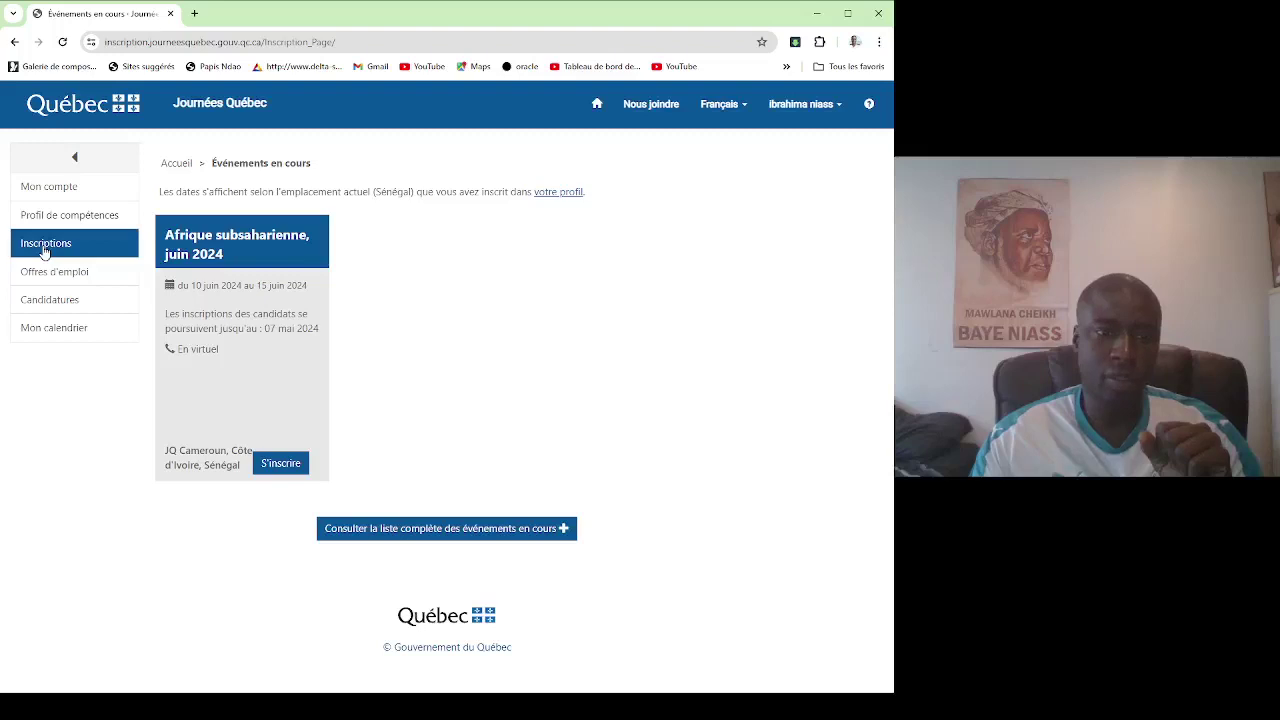
pyautogui.click(54, 280)
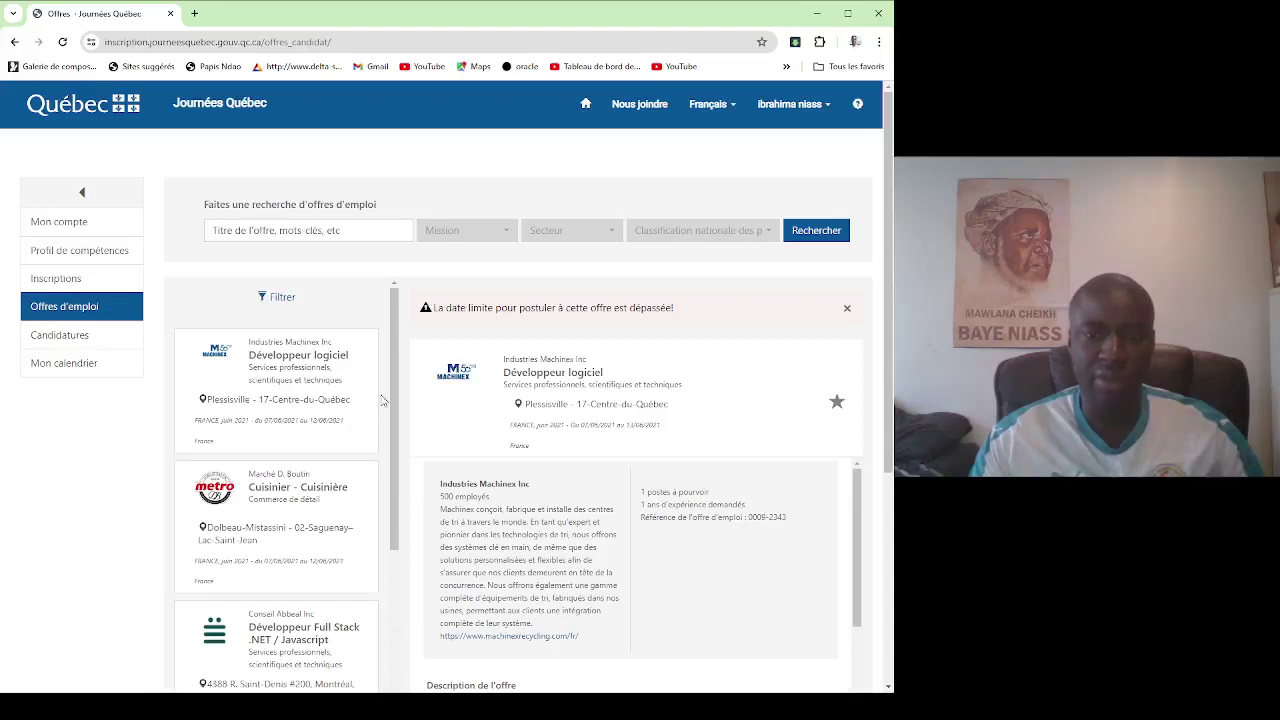
pyautogui.click(52, 282)
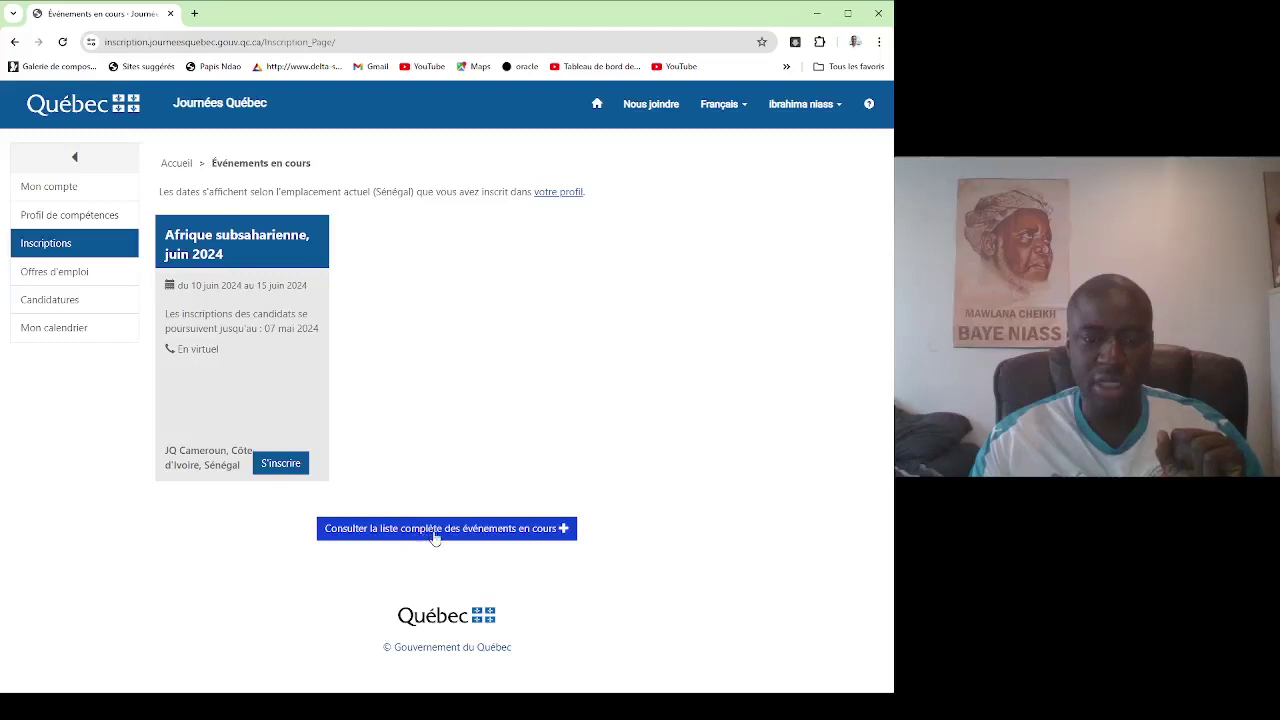
# Show the complete list of current events, including Europe, Afrique subsaharienne and RIC-ÉDUCATION.
pyautogui.click(447, 531)
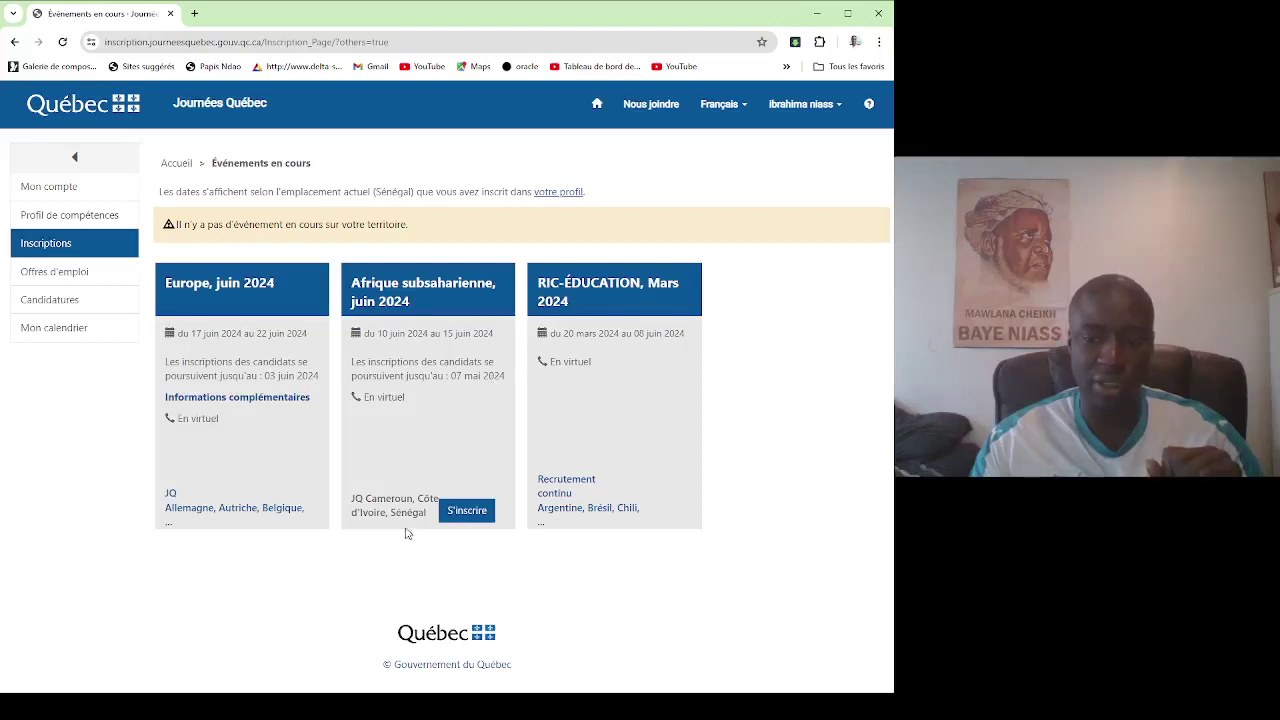
# Register for Afrique subsaharienne, juin 2024, withdrawing then re-adding the 14/06 and 12/06 days.
pyautogui.click(459, 512)
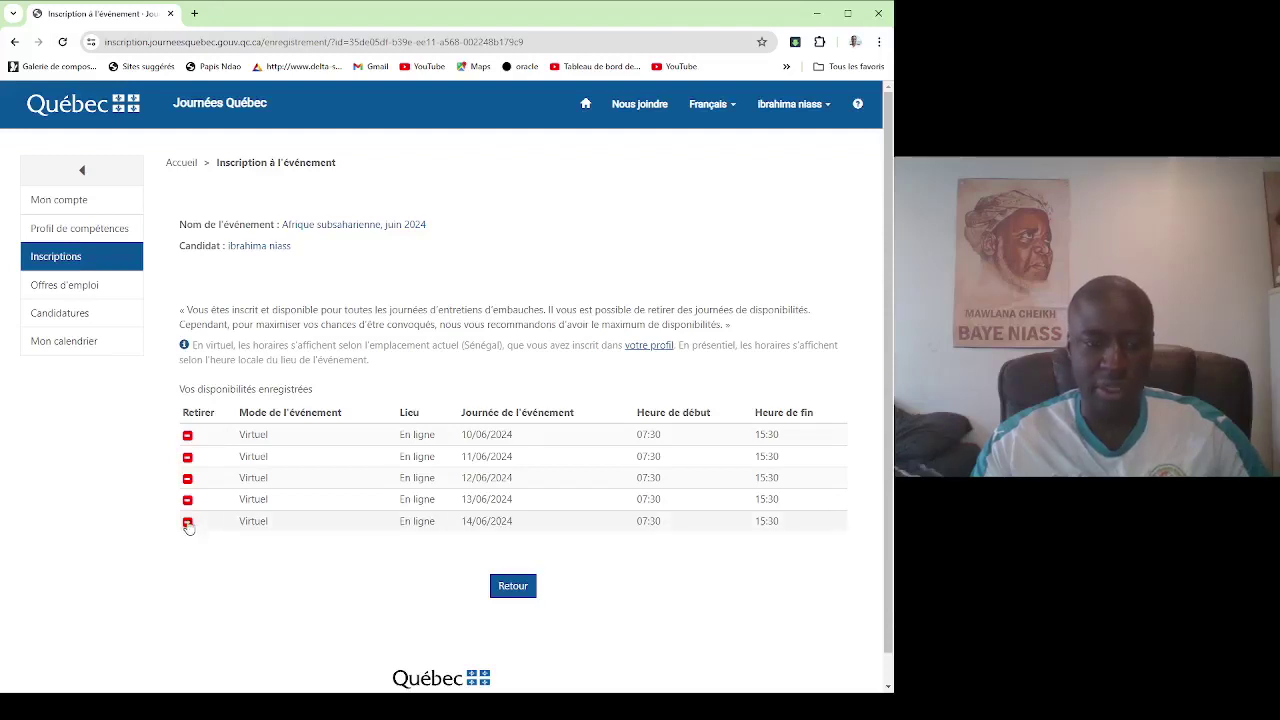
pyautogui.click(187, 522)
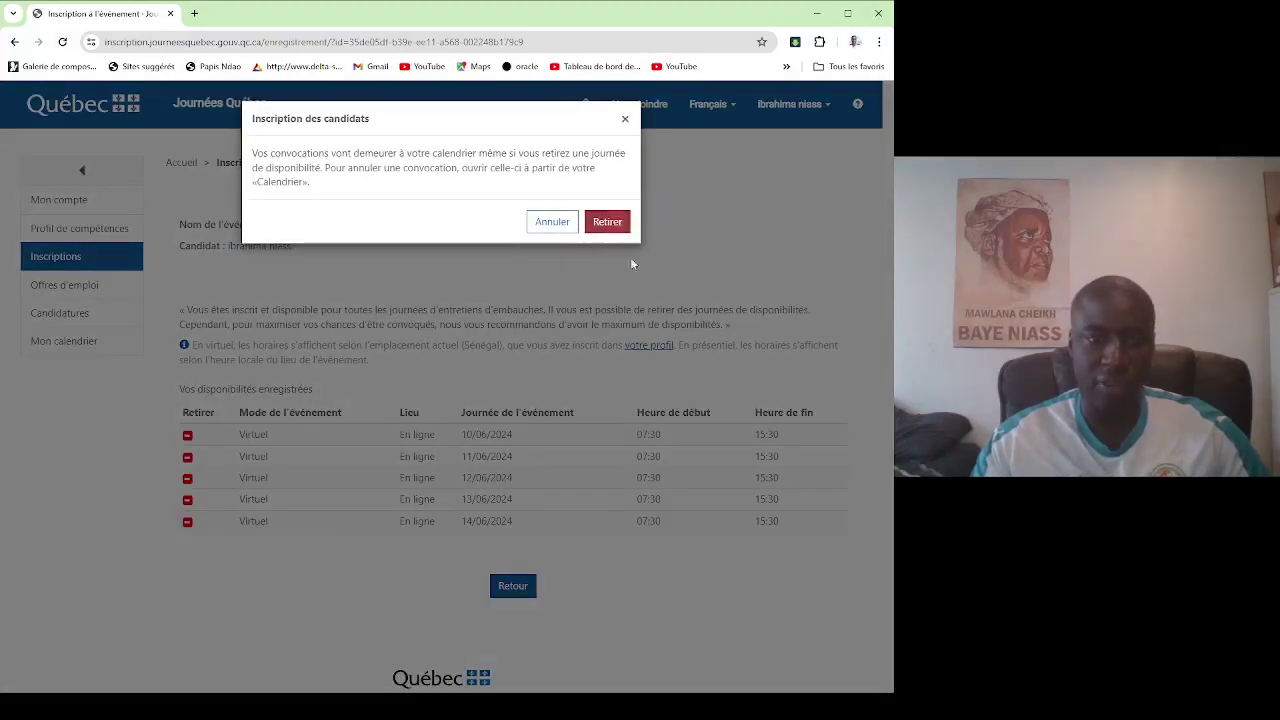
pyautogui.click(607, 221)
pyautogui.scroll(-3, 431, 216)
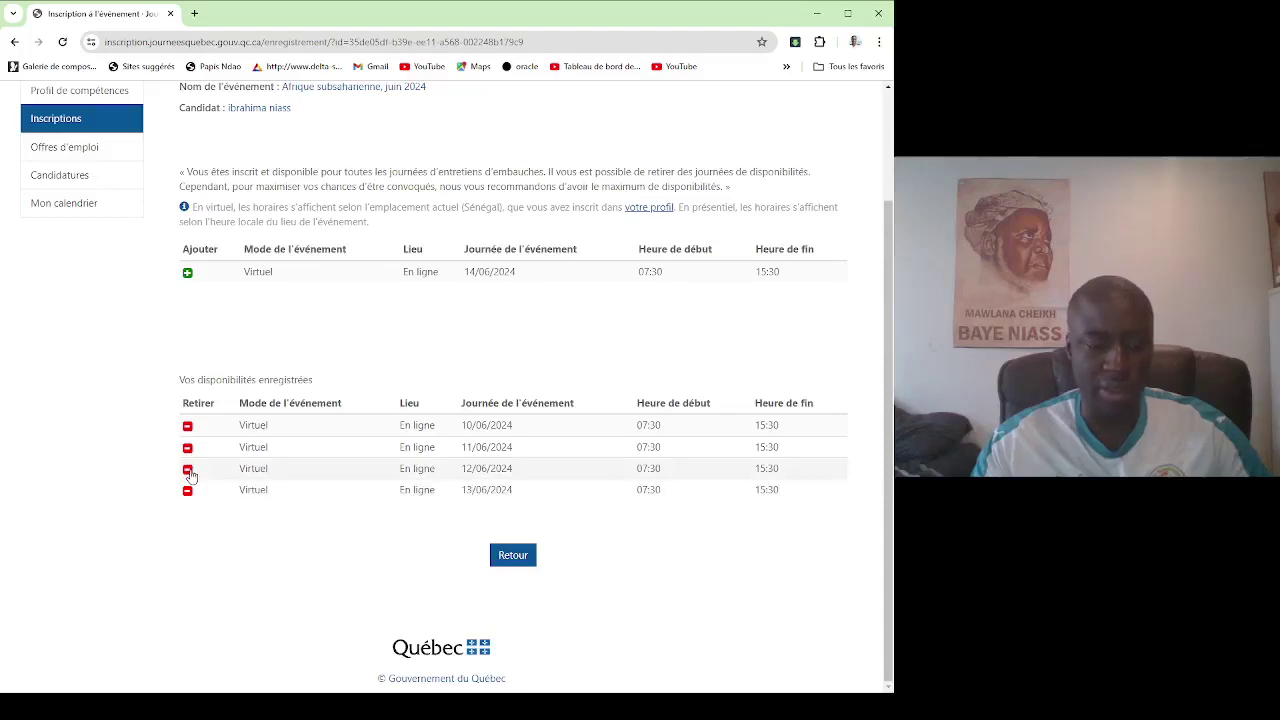
pyautogui.click(188, 469)
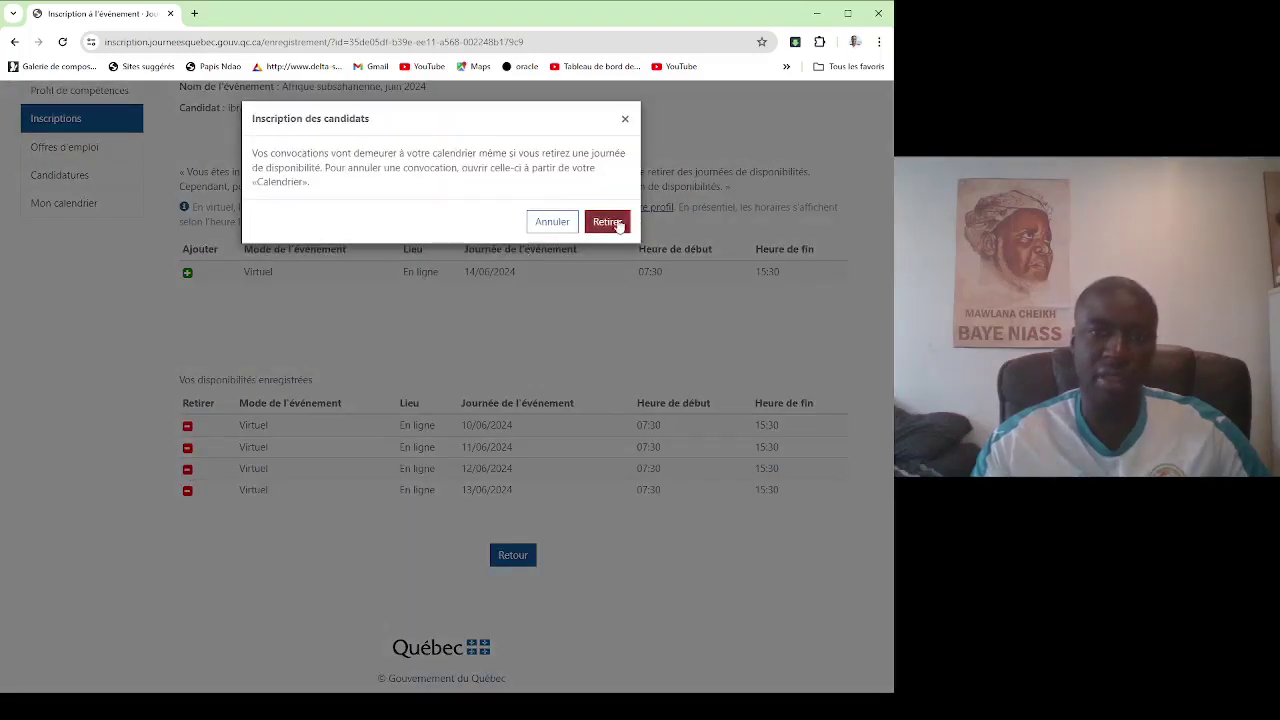
pyautogui.click(607, 222)
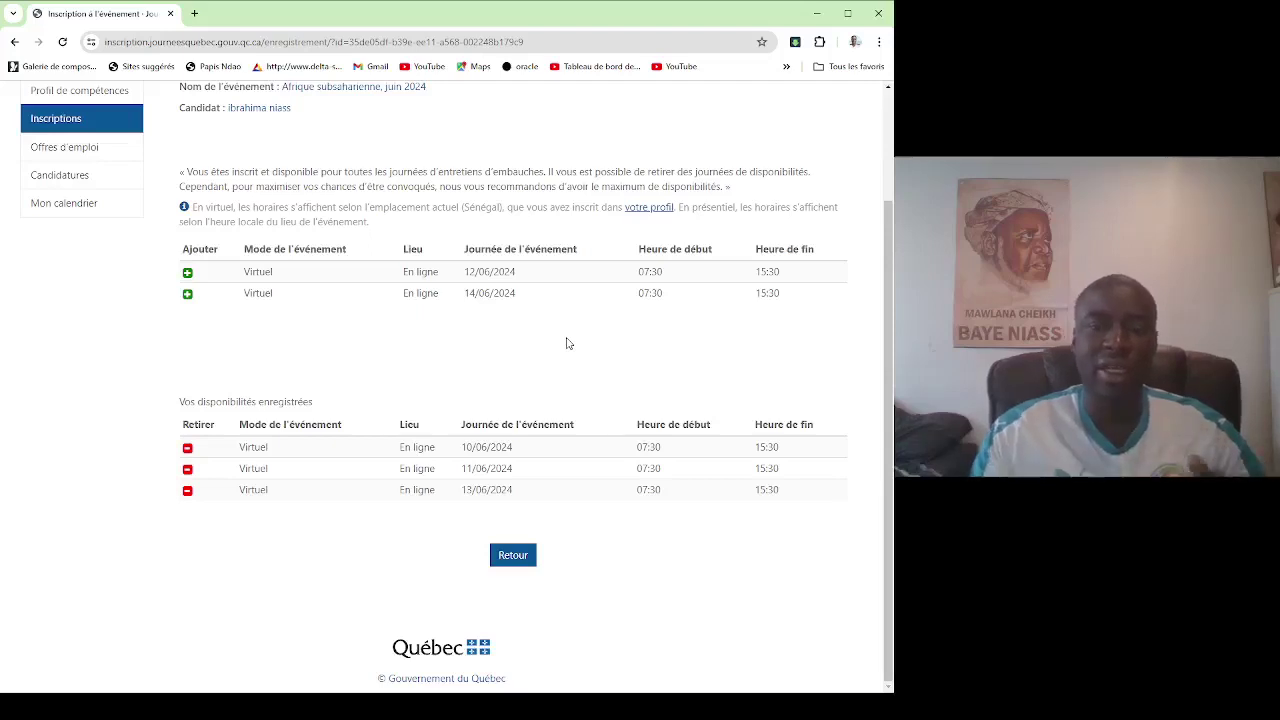
pyautogui.click(187, 296)
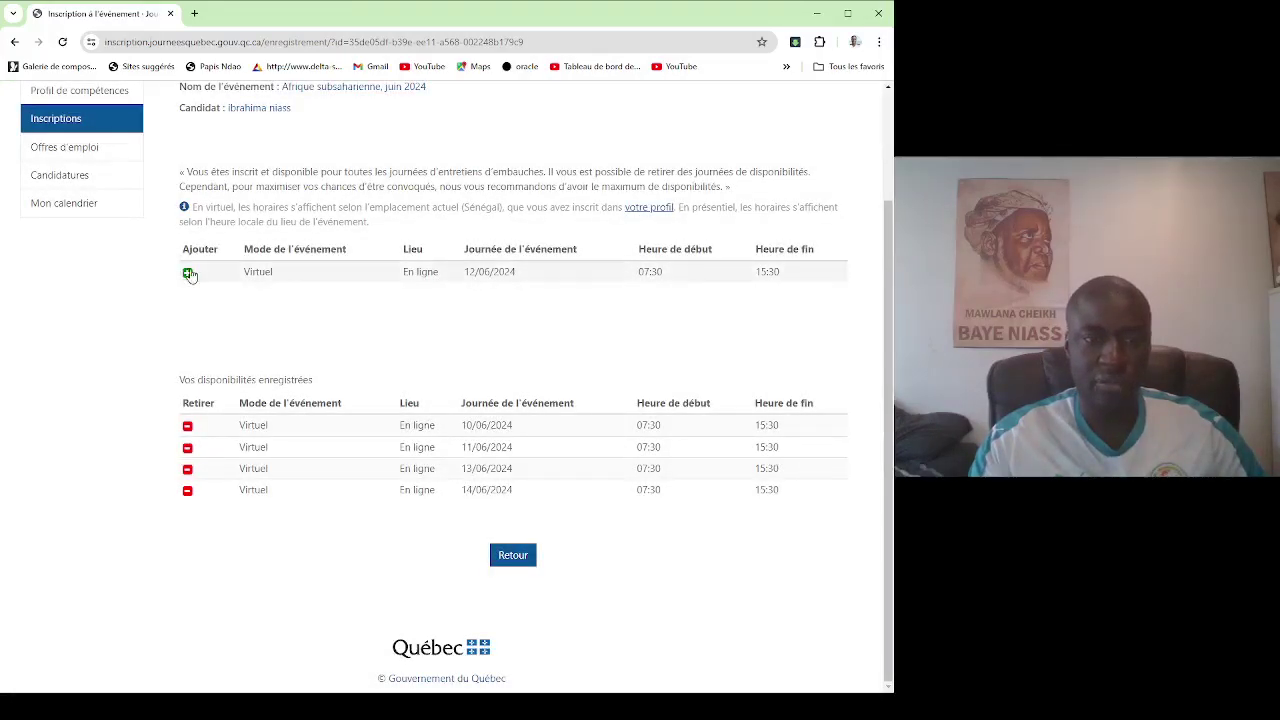
pyautogui.click(188, 273)
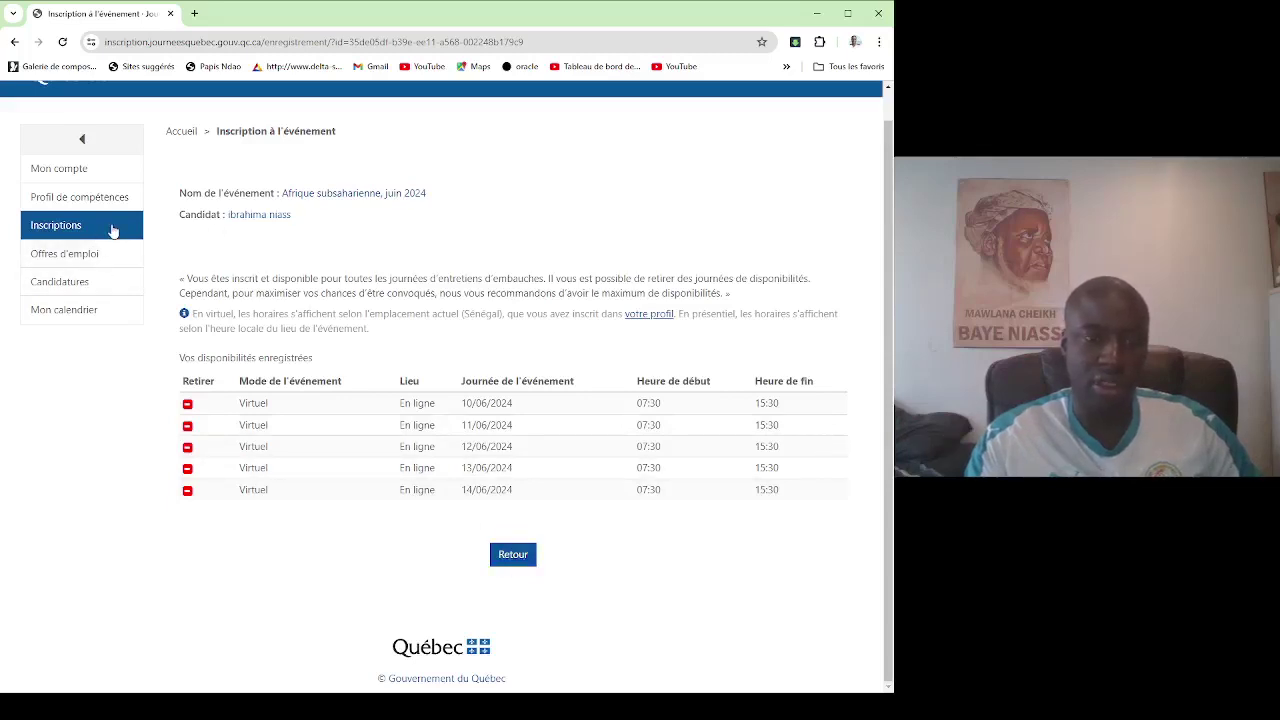
# Filter the job offers by the Afrique subsaharienne, juin 2024 mission.
pyautogui.click(54, 262)
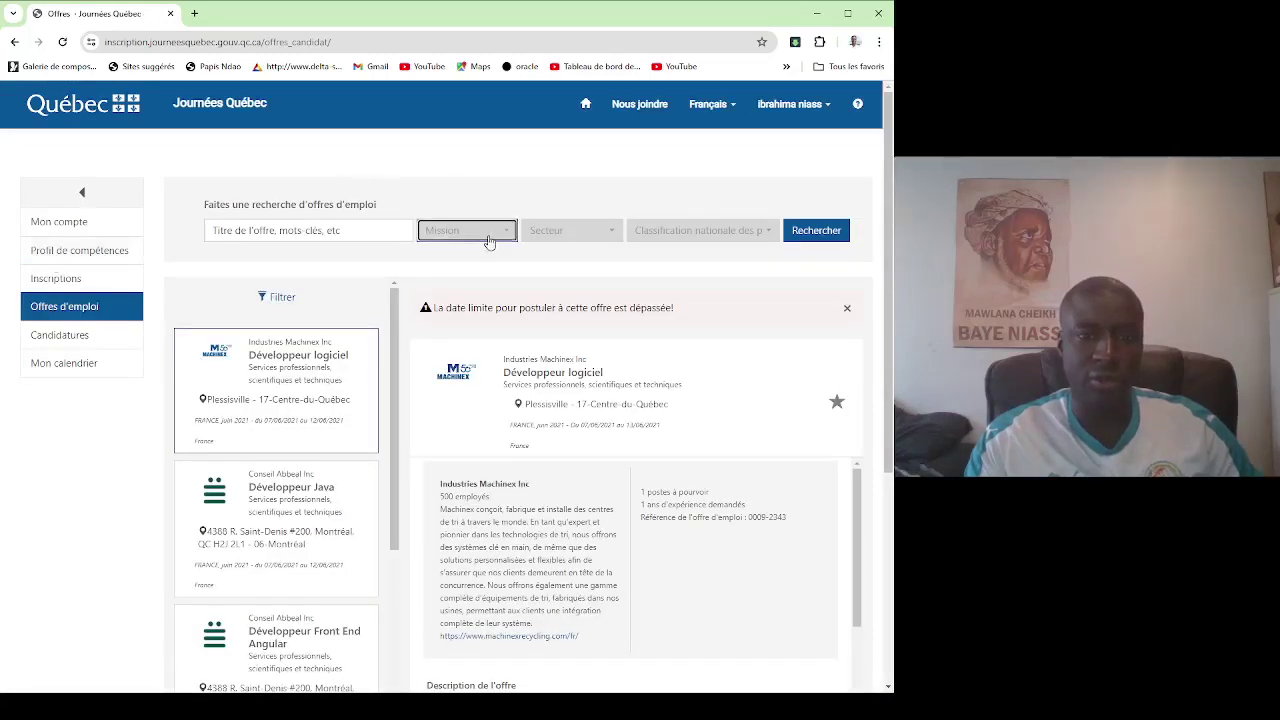
pyautogui.click(468, 230)
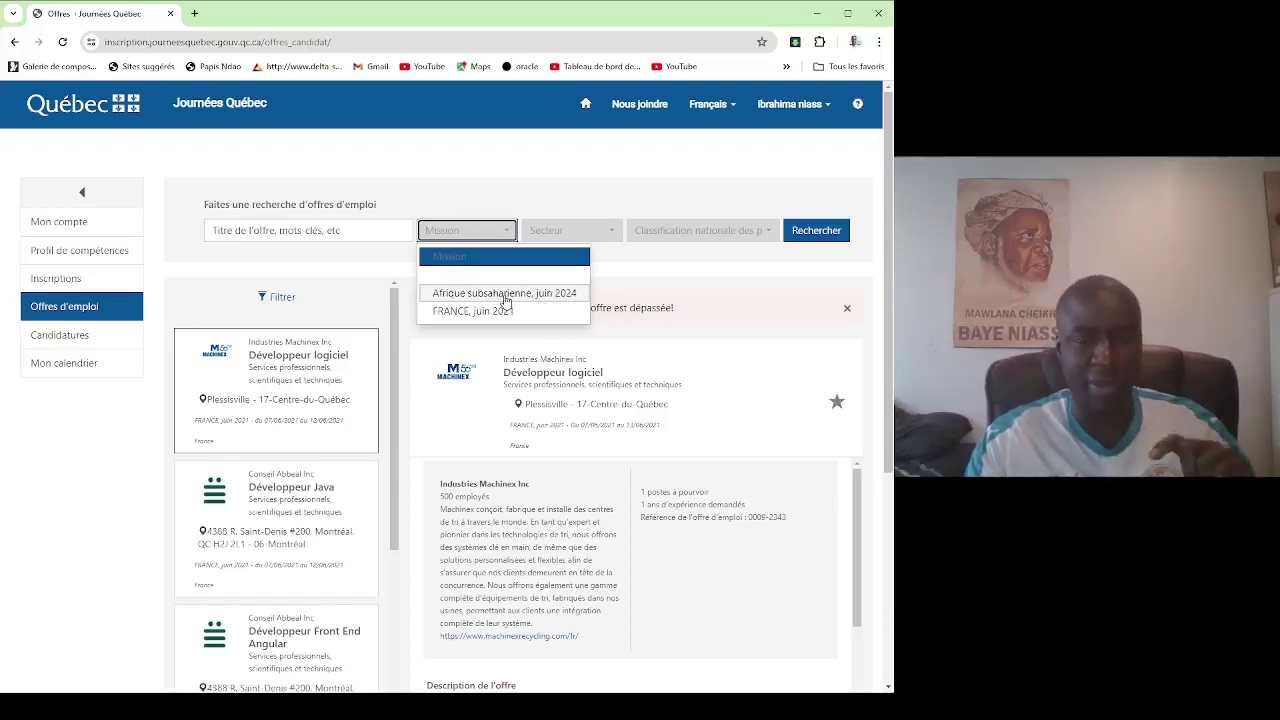
pyautogui.click(484, 240)
pyautogui.click(484, 240)
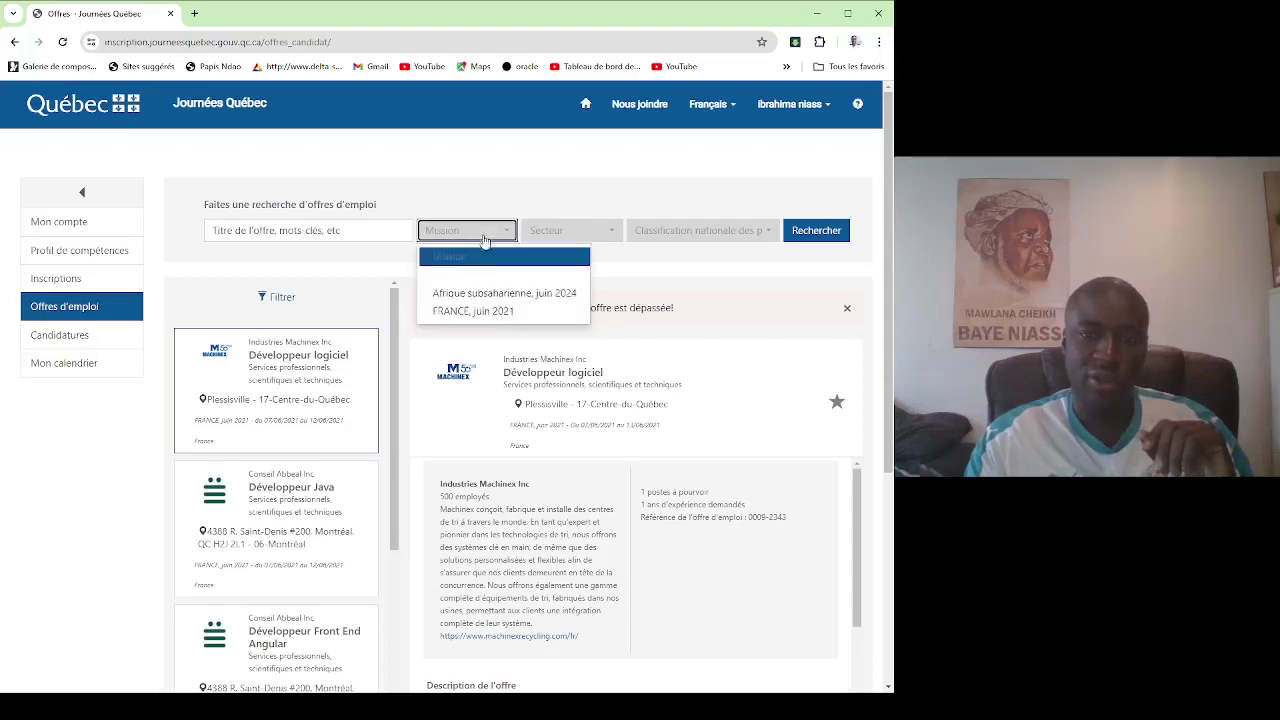
pyautogui.click(487, 294)
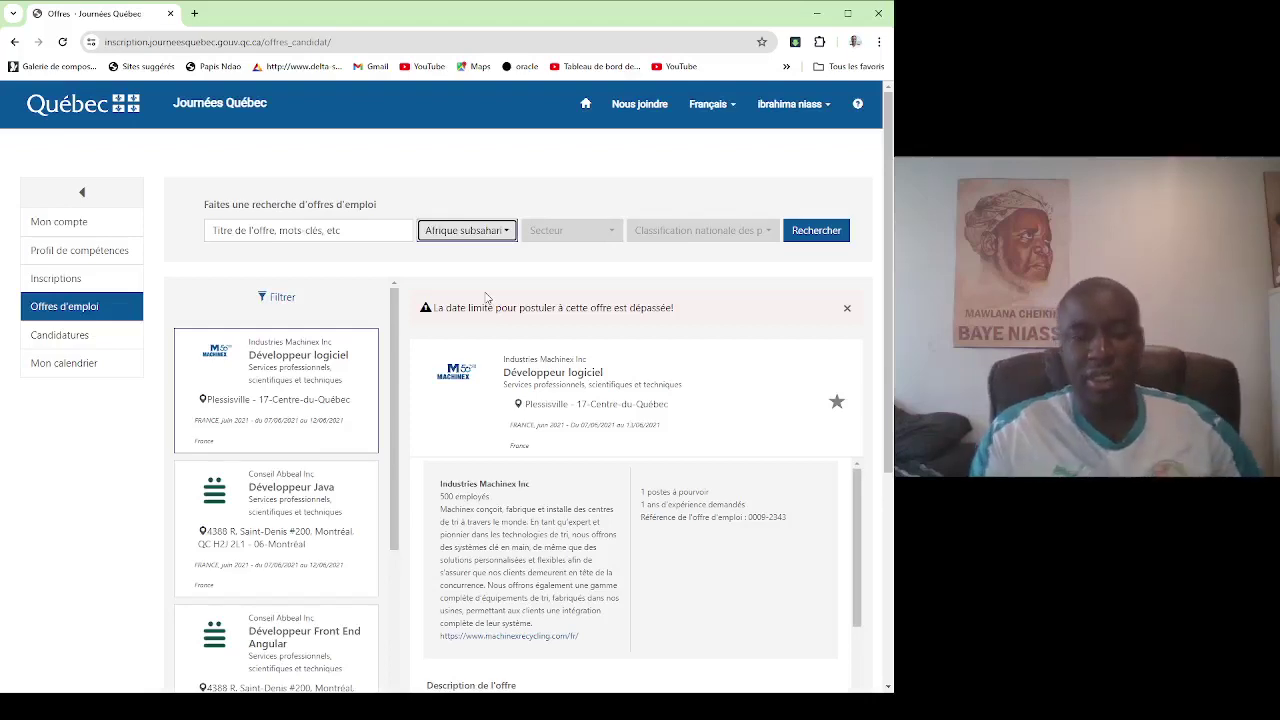
# Scroll the offers list and open Marché D. Boutin's Cuisinier - Cuisinière offer.
pyautogui.scroll(-5, 585, 275)
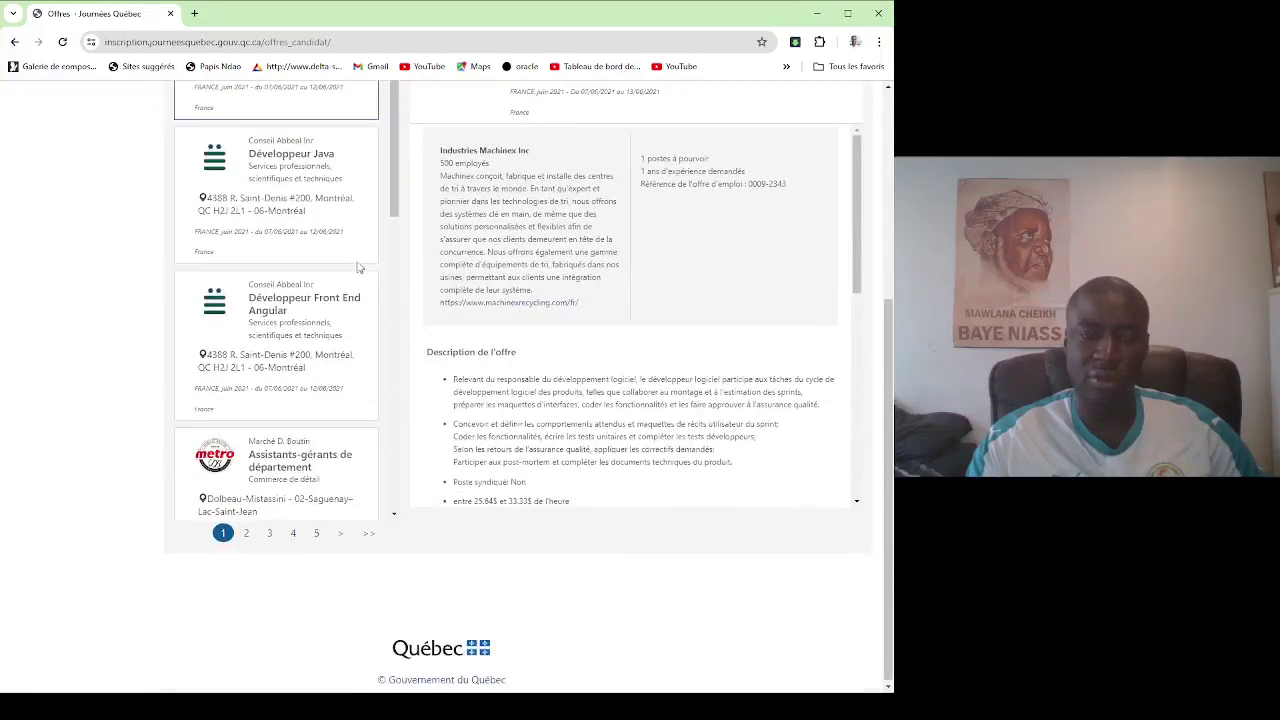
pyautogui.scroll(4, 358, 267)
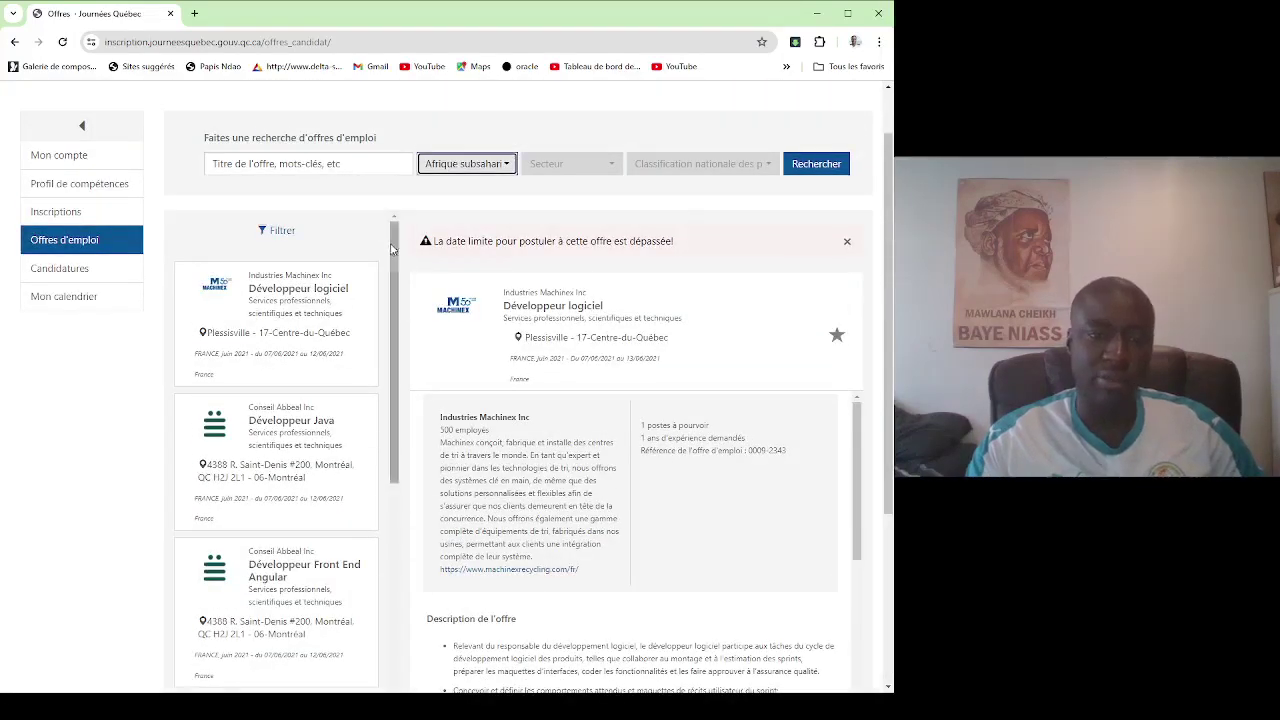
pyautogui.scroll(-2, 391, 250)
pyautogui.scroll(-5, 394, 314)
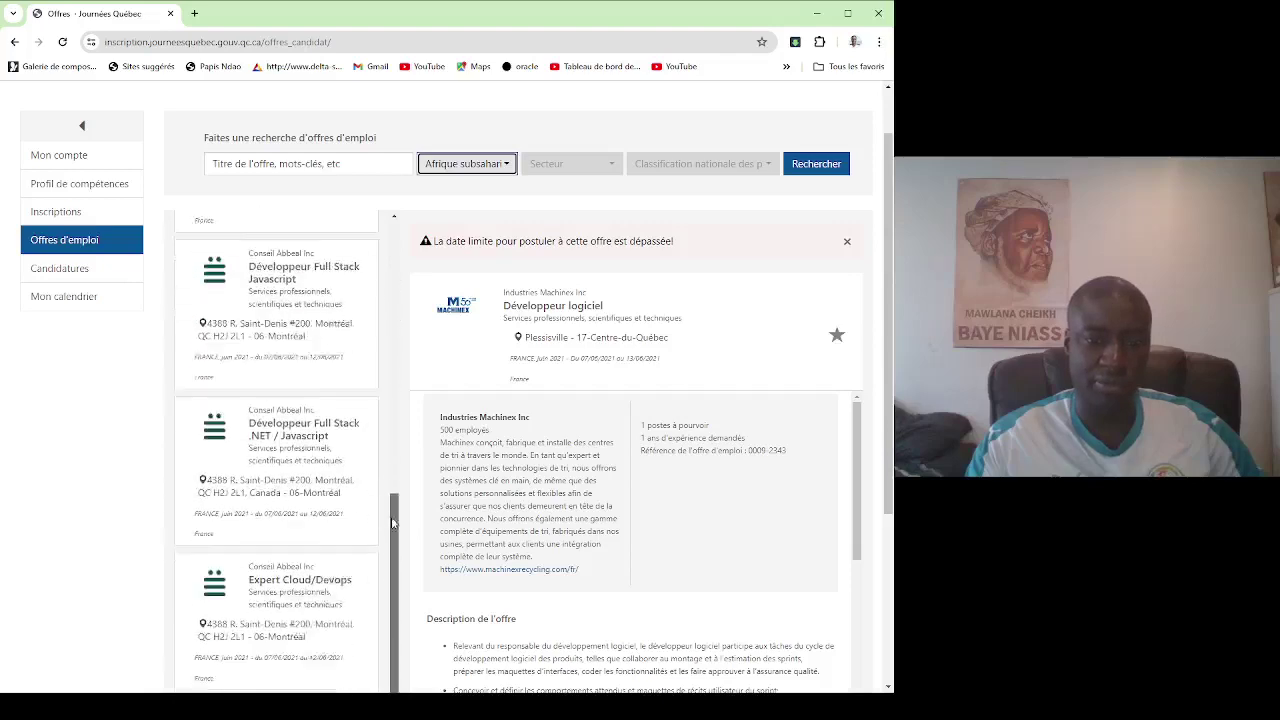
pyautogui.scroll(-3, 325, 395)
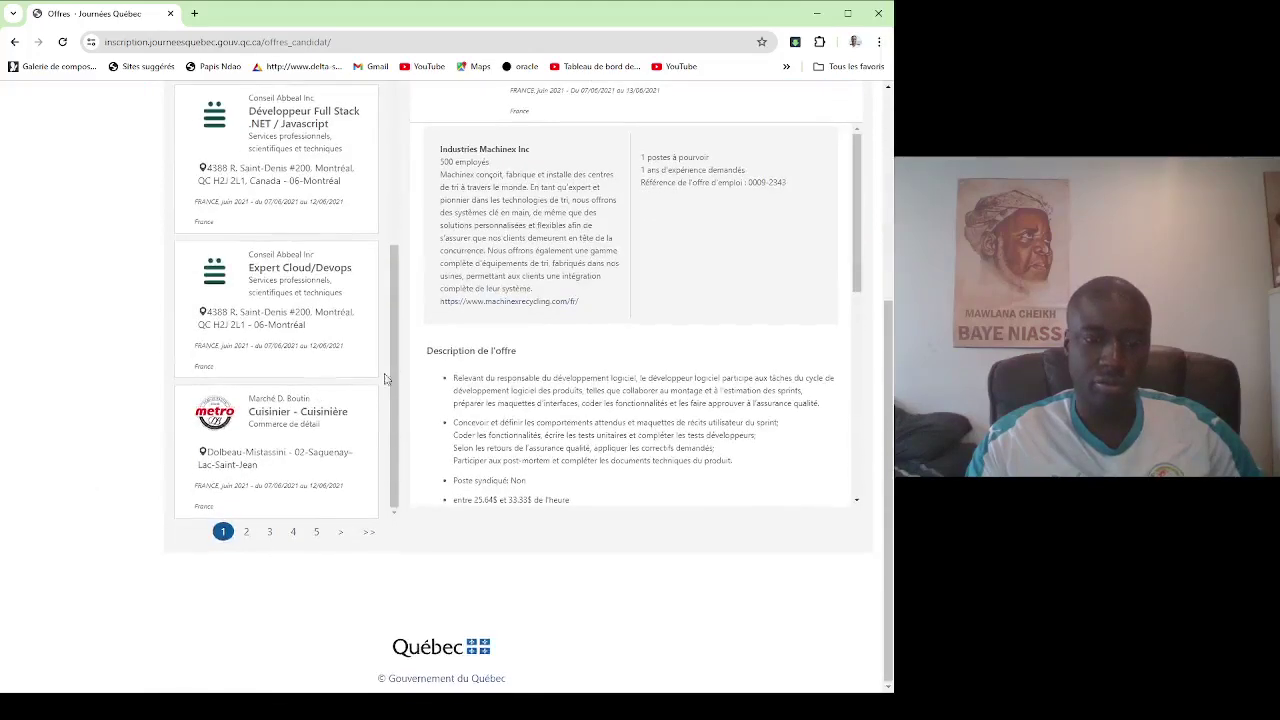
pyautogui.click(289, 465)
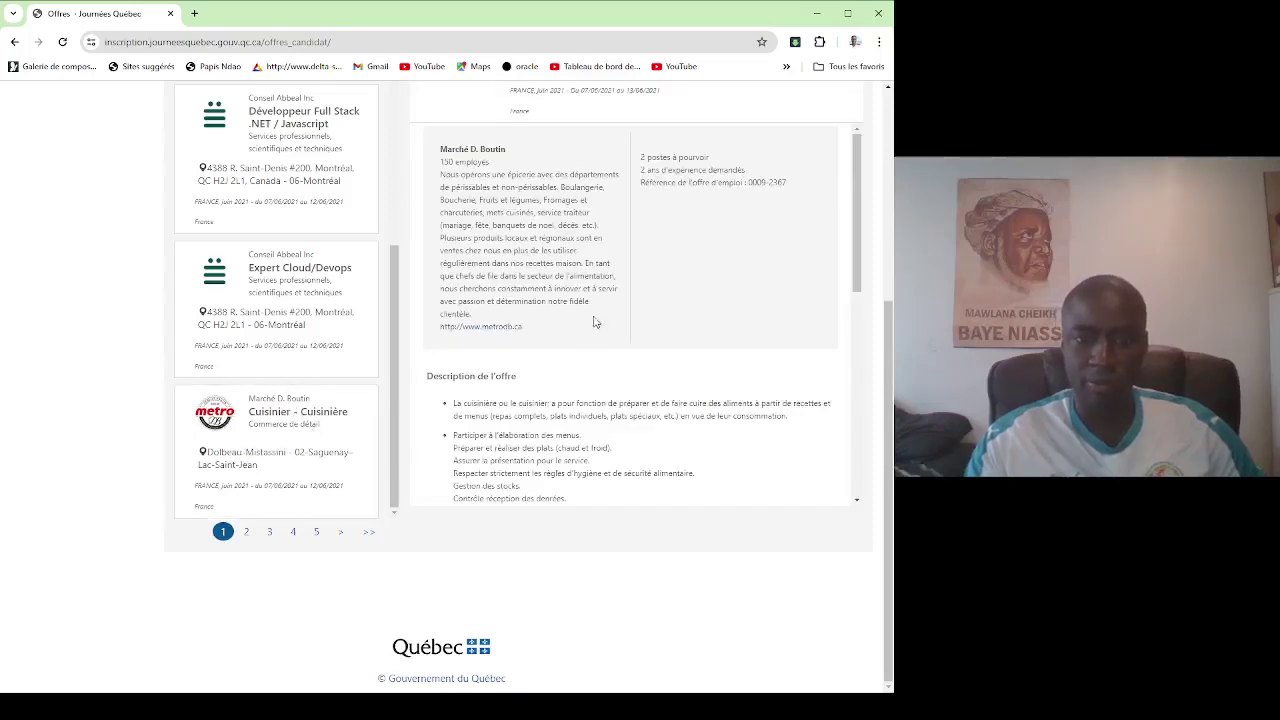
# Read through the expired offer's details, then set the region filter to Afrique subsaharienne.
pyautogui.scroll(1, 588, 272)
pyautogui.scroll(1, 588, 272)
pyautogui.scroll(-3, 600, 290)
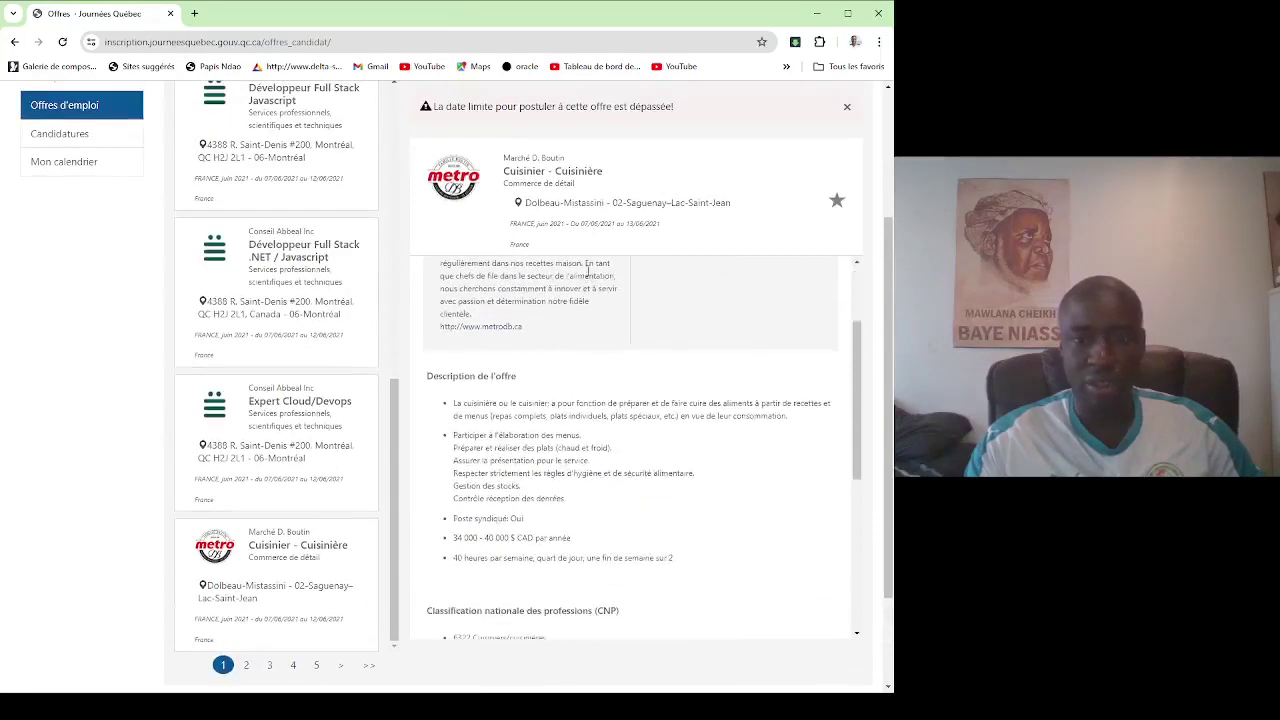
pyautogui.scroll(-5, 718, 377)
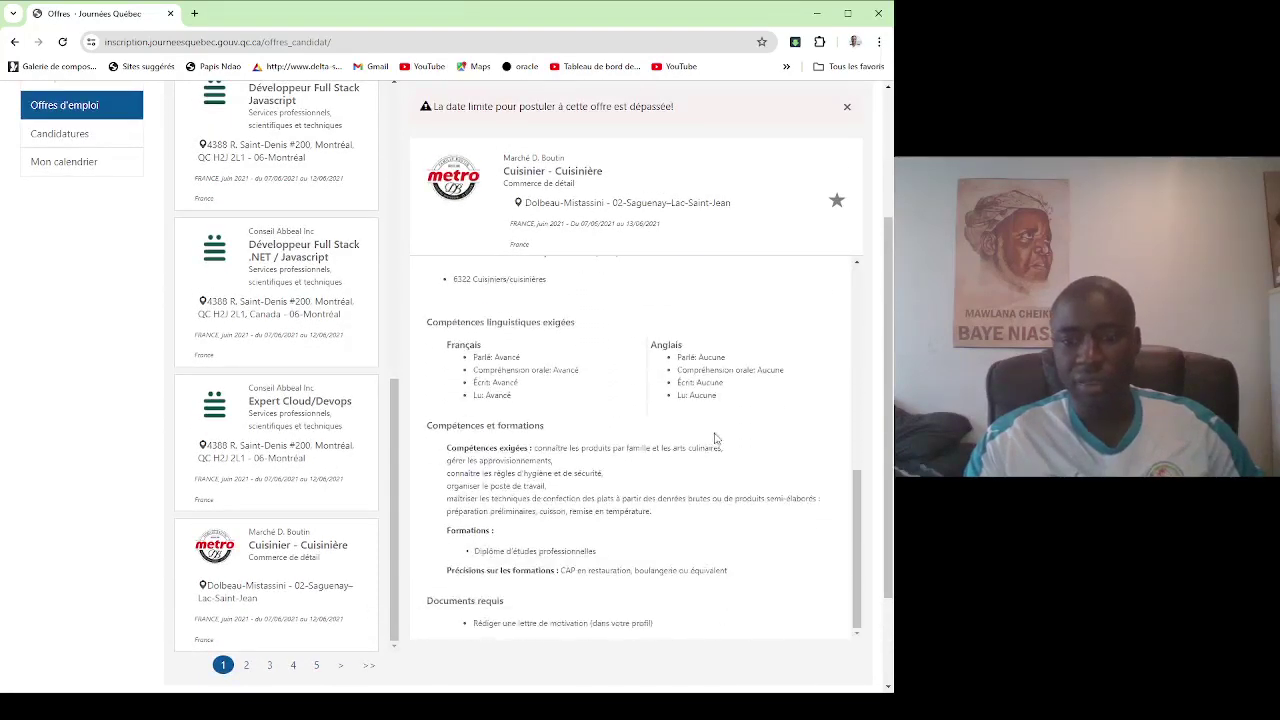
pyautogui.scroll(8, 700, 420)
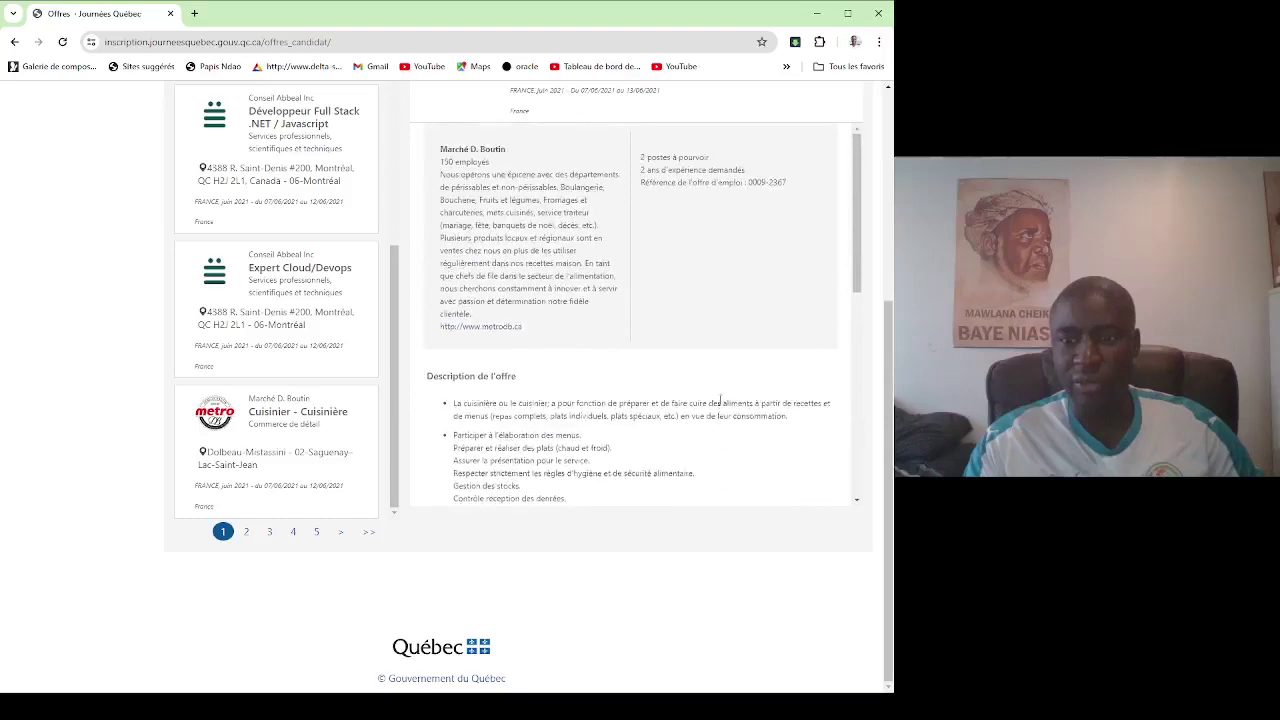
pyautogui.scroll(-8, 730, 400)
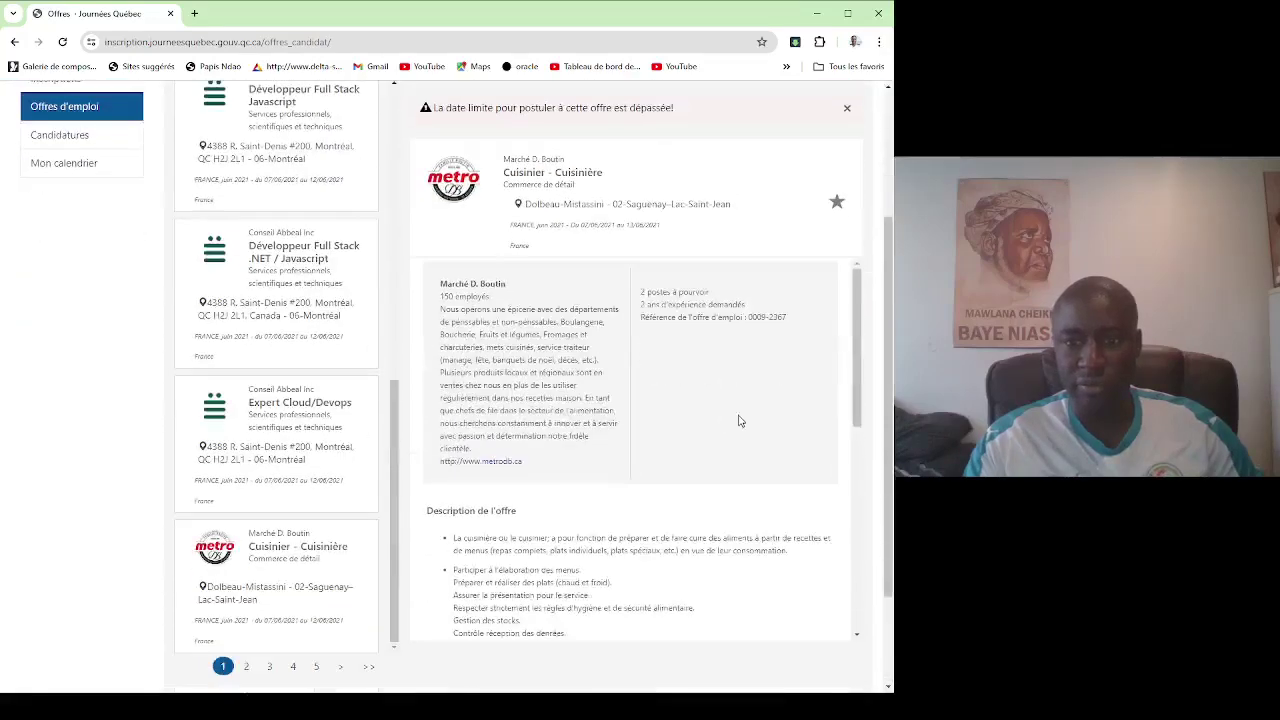
pyautogui.scroll(-2, 432, 492)
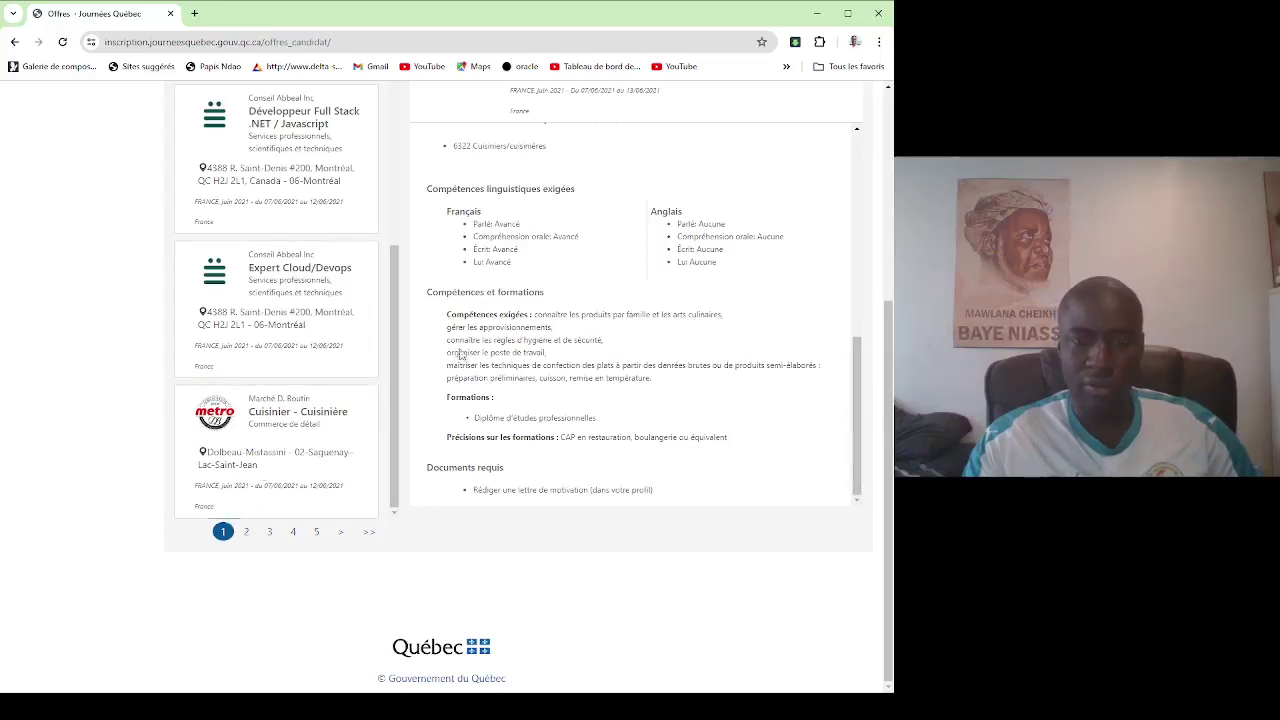
pyautogui.scroll(5, 487, 273)
pyautogui.scroll(5, 487, 273)
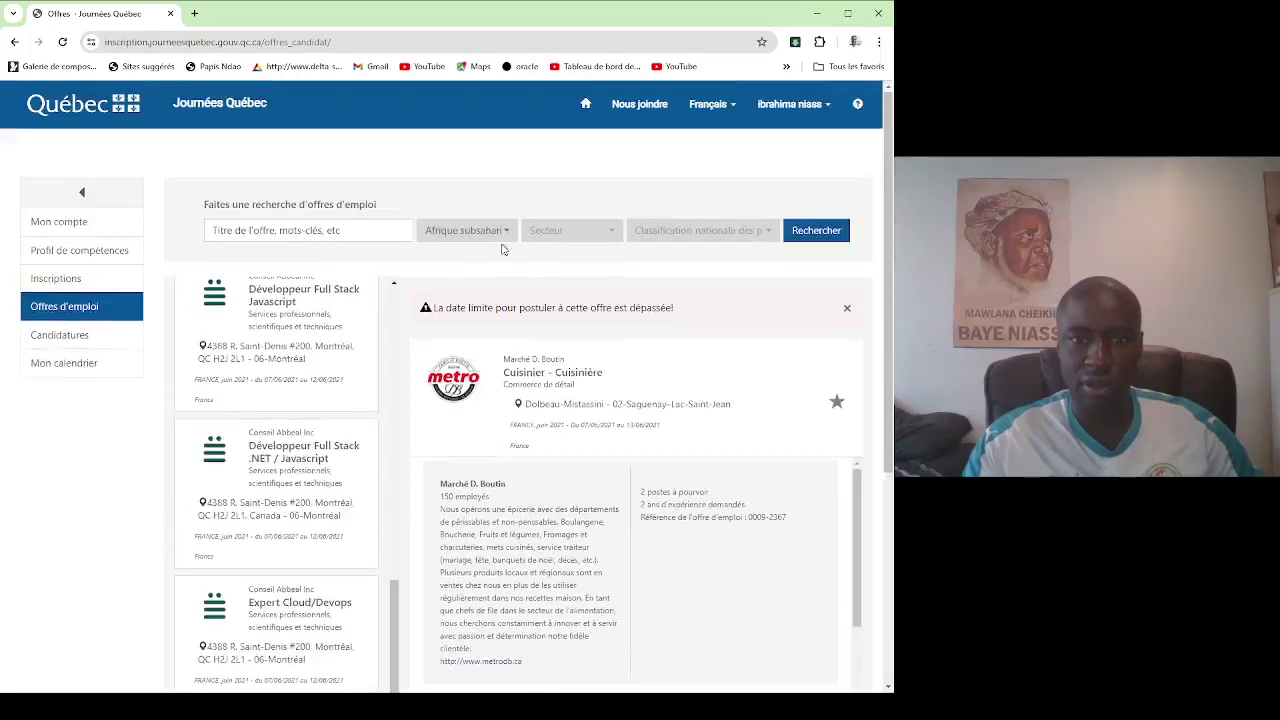
pyautogui.click(491, 230)
pyautogui.click(491, 291)
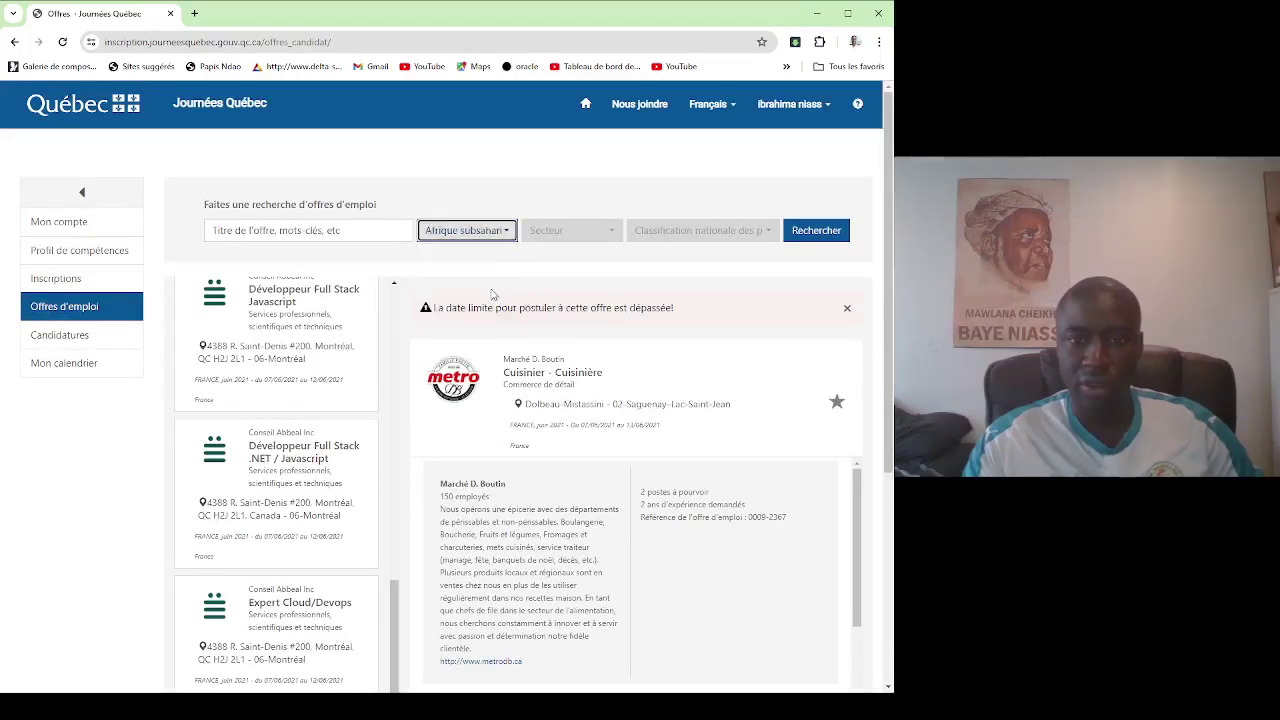
# Apply the region filter and browse the Afrique subsaharienne June 2024 offers, including Staca's Mécanicien Industriel.
pyautogui.click(815, 234)
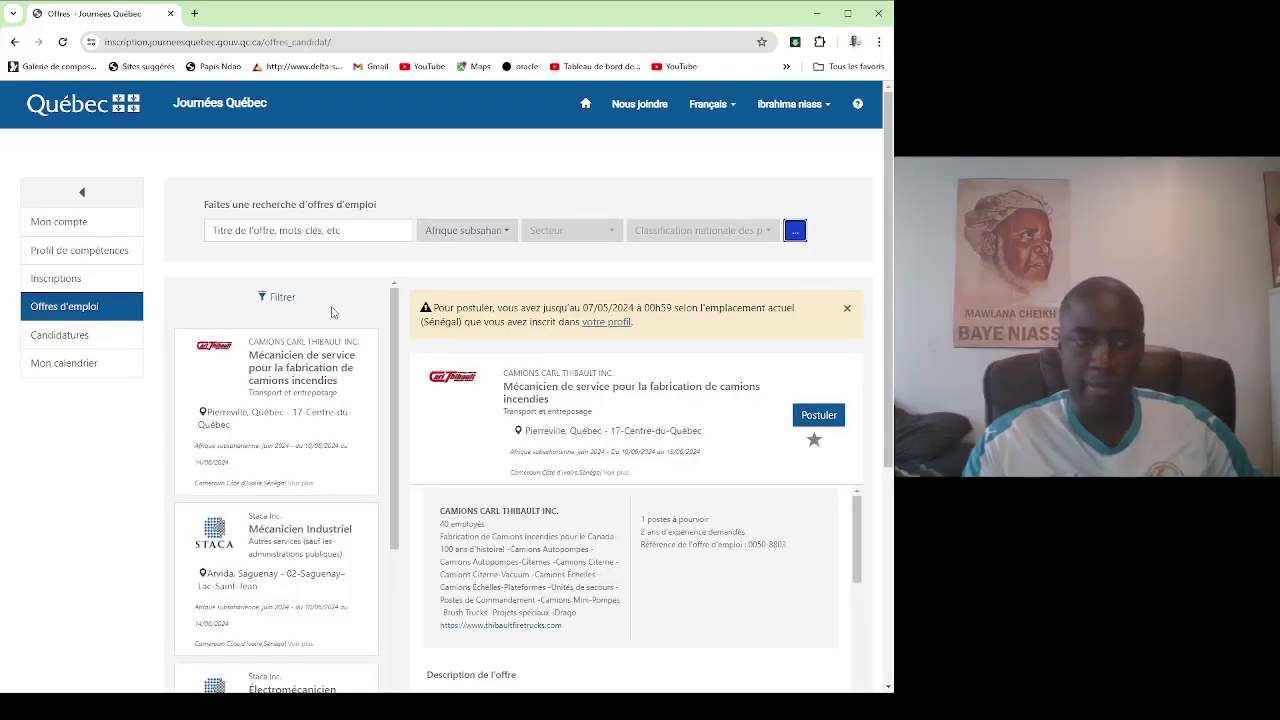
pyautogui.scroll(-4, 332, 313)
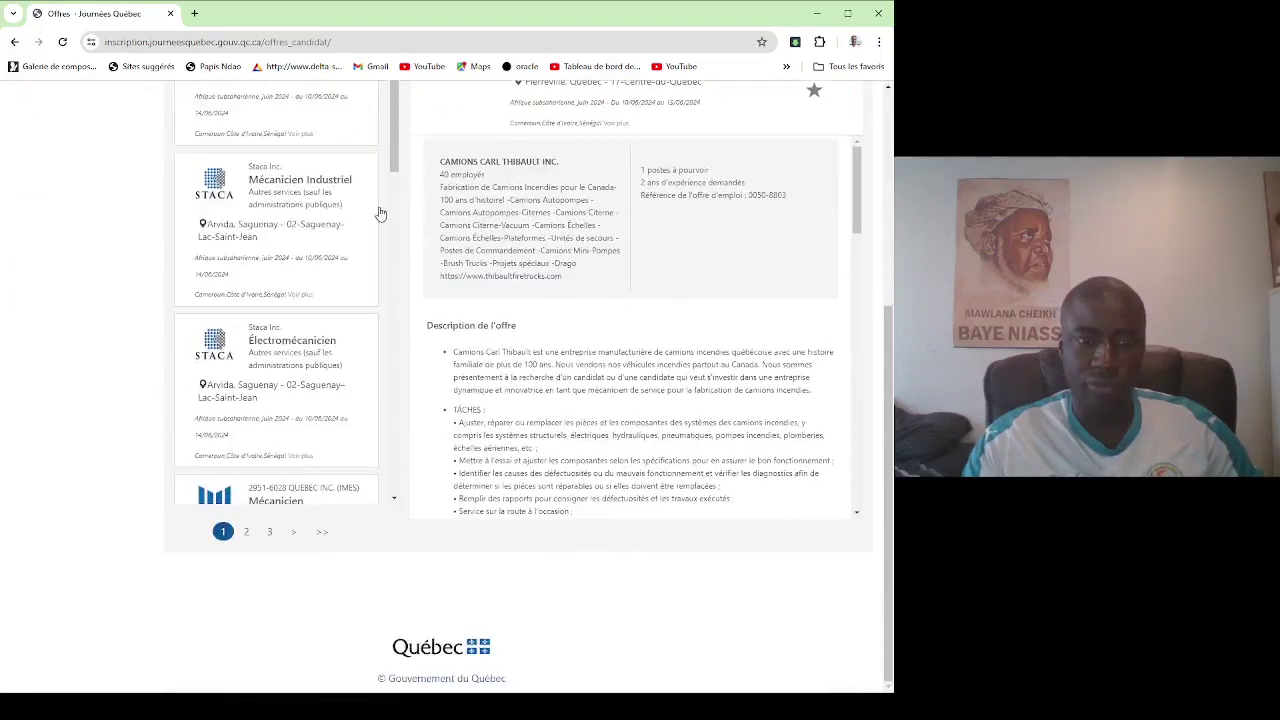
pyautogui.scroll(4, 378, 200)
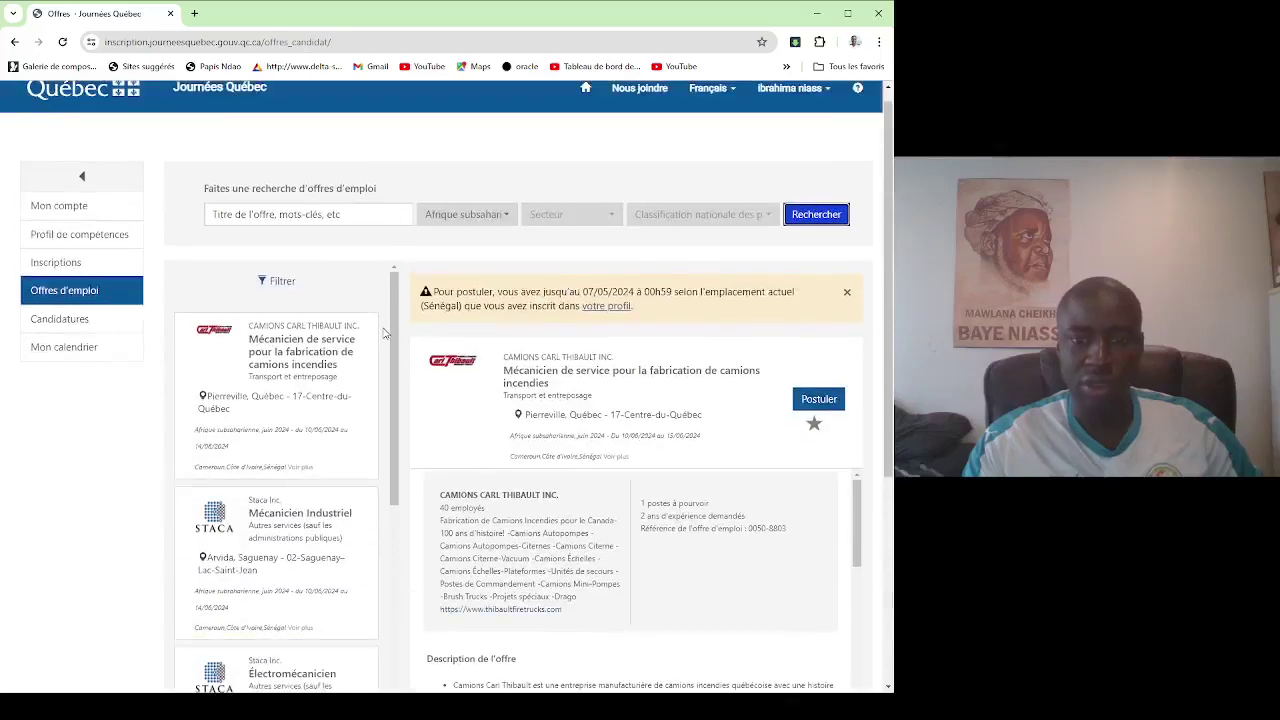
pyautogui.scroll(-1, 385, 332)
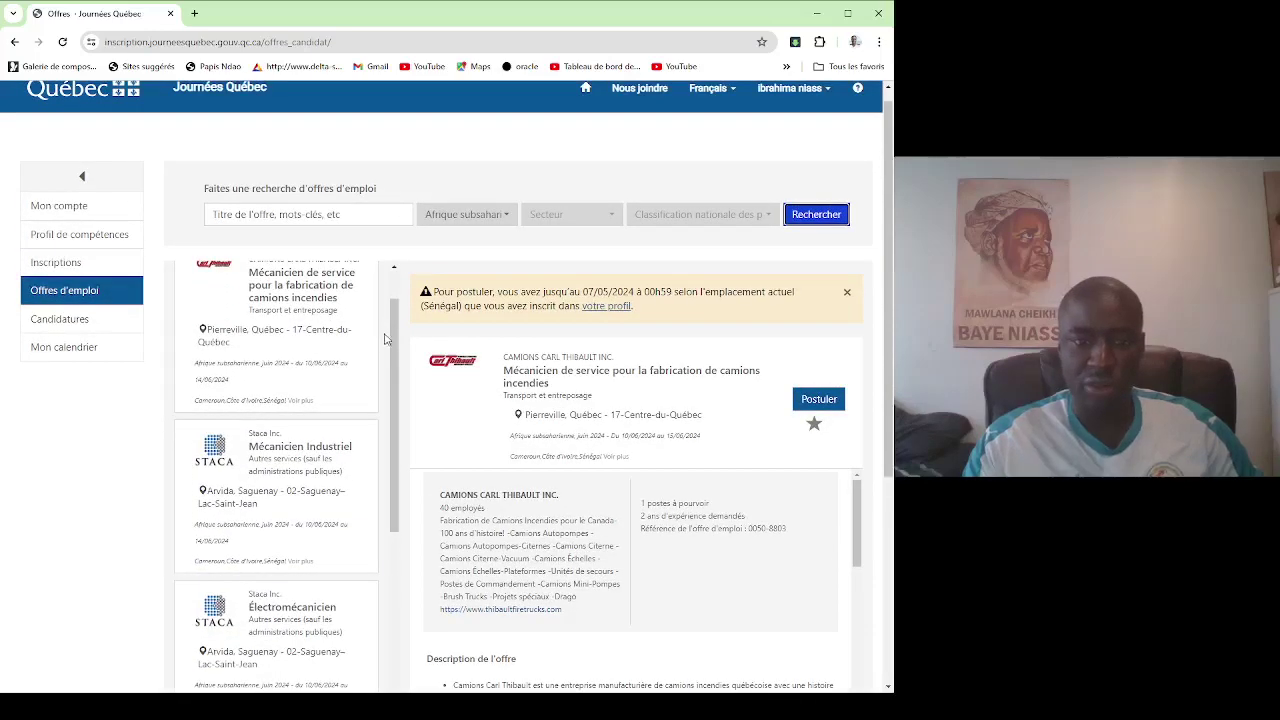
pyautogui.scroll(-5, 385, 340)
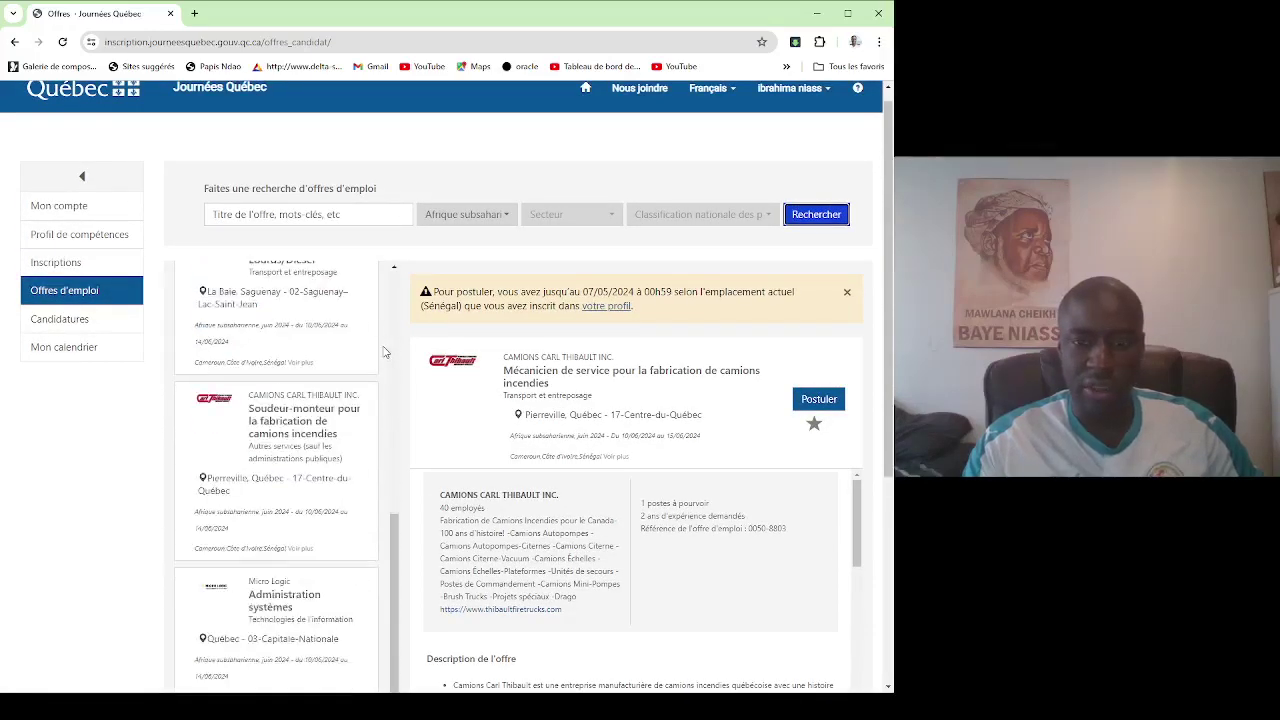
pyautogui.scroll(-5, 385, 352)
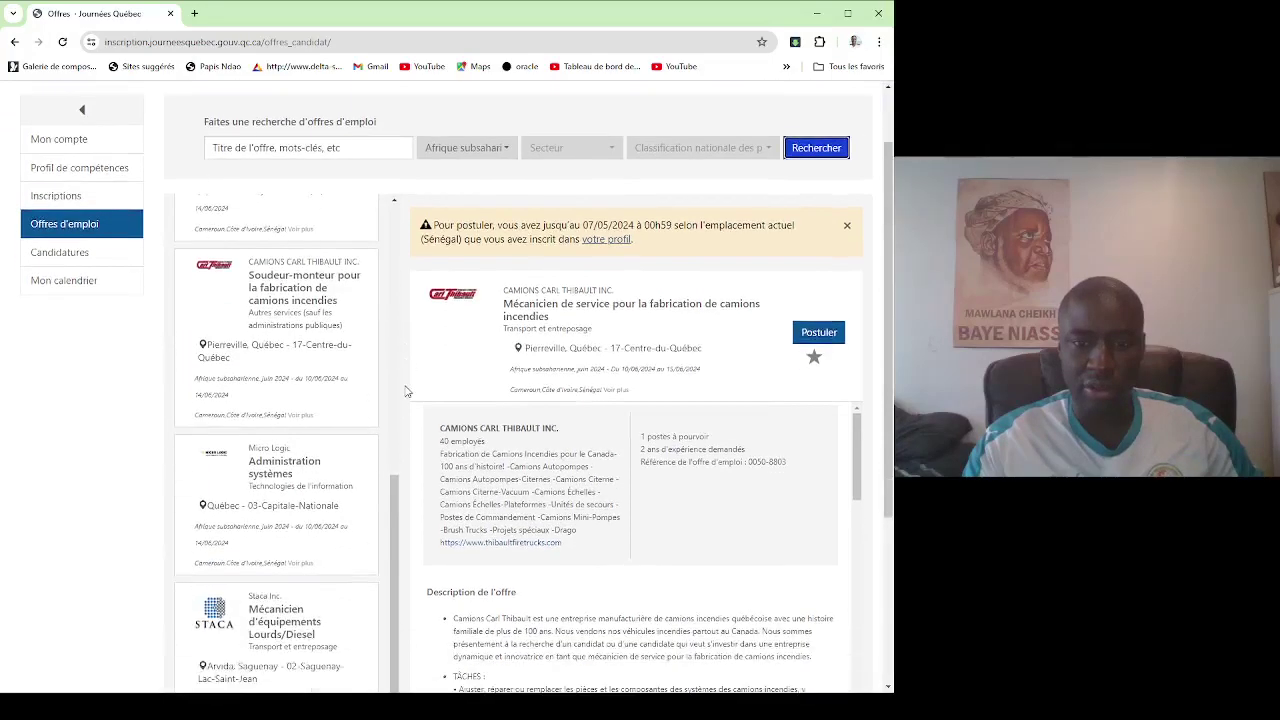
pyautogui.scroll(-3, 408, 395)
pyautogui.scroll(-2, 374, 363)
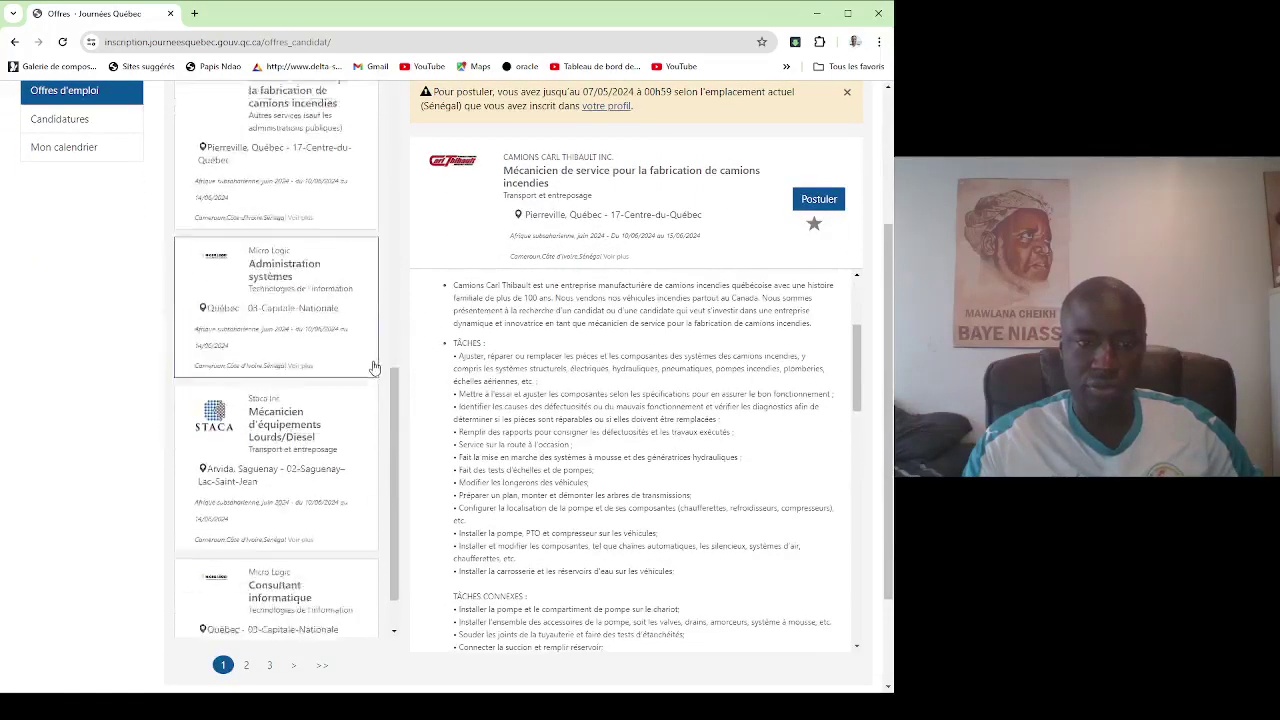
pyautogui.scroll(-2, 377, 376)
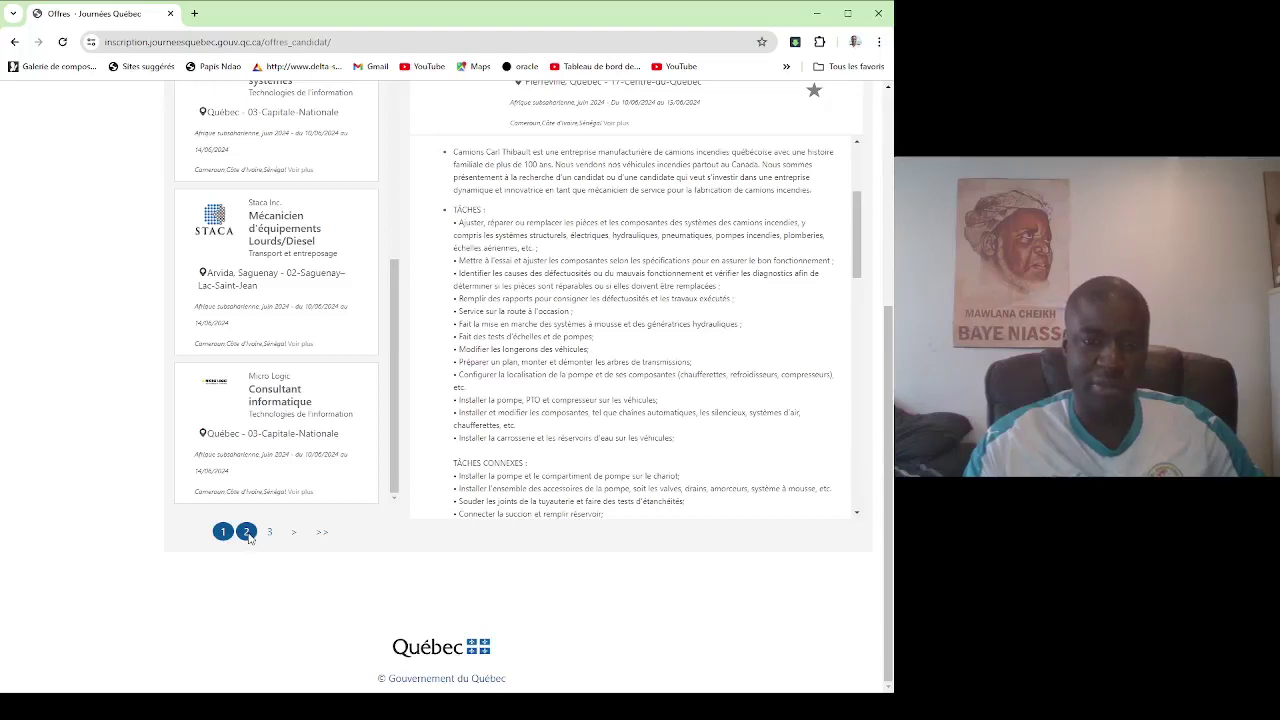
# Go to page 2 of the offers and view the MES Manutentionnaire offer.
pyautogui.click(247, 532)
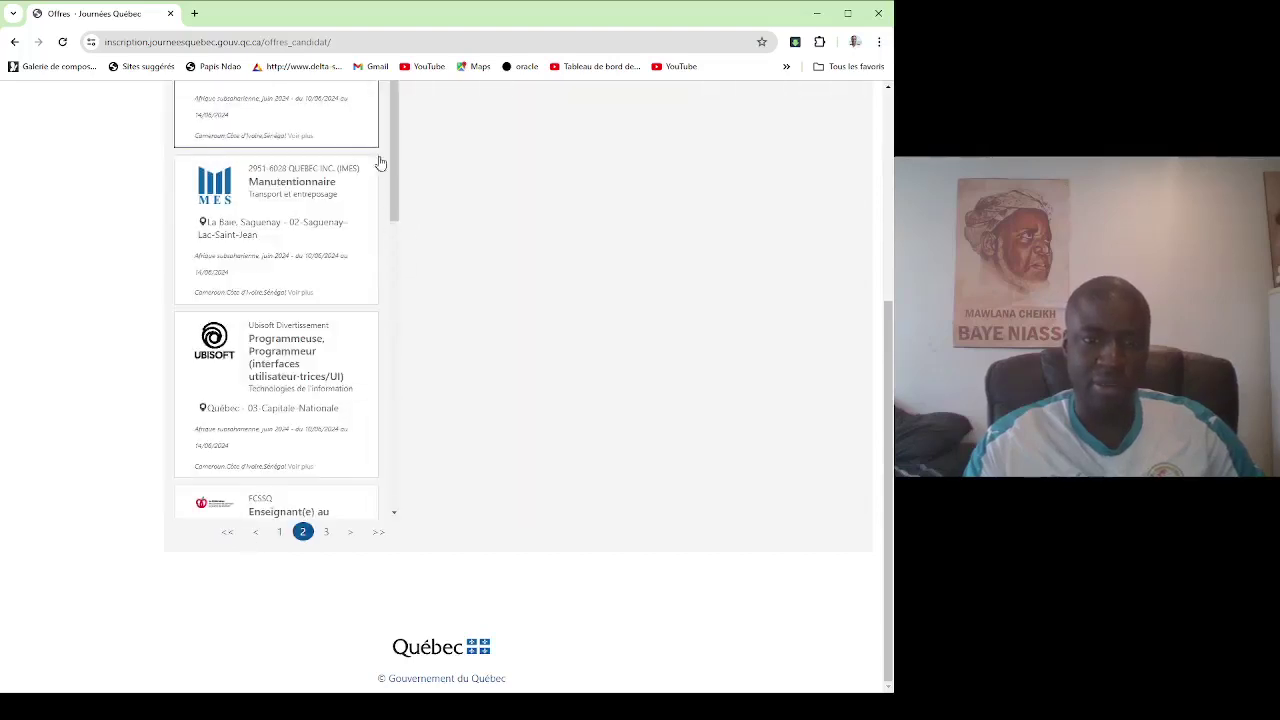
pyautogui.click(379, 163)
pyautogui.moveTo(394, 214); pyautogui.dragTo(370, 470)
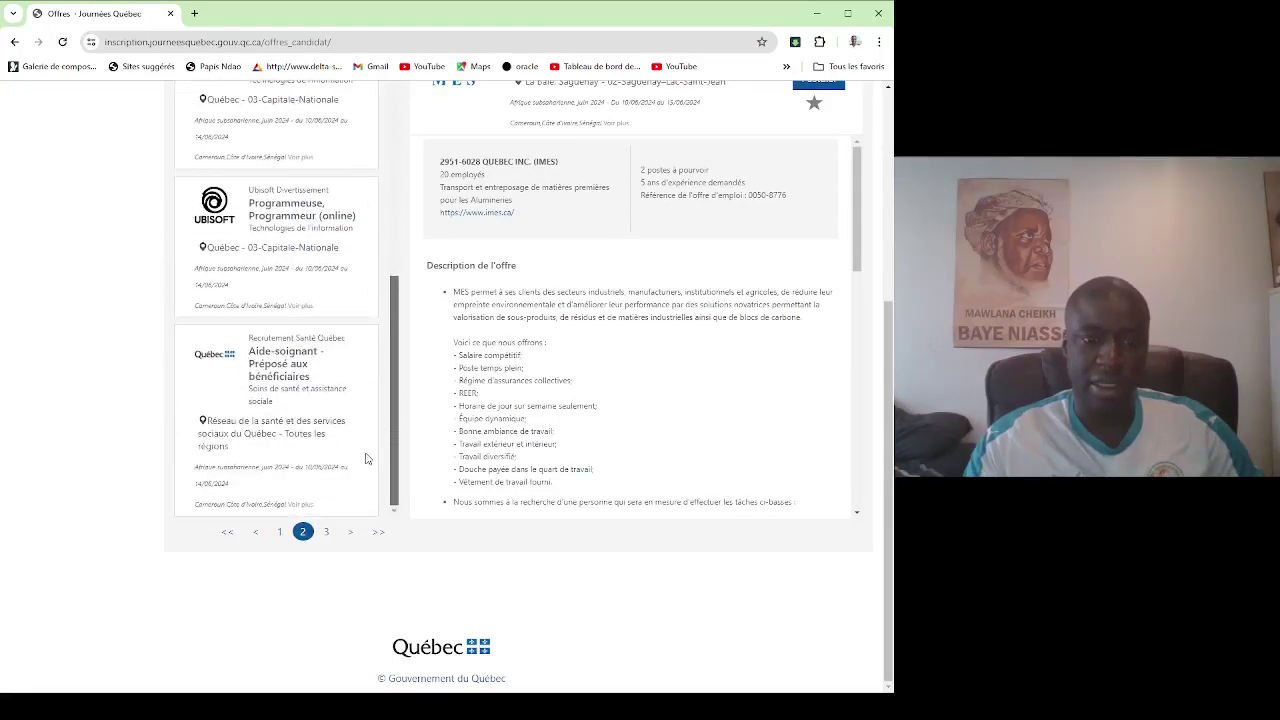
# Review Recrutement Santé Québec's Aide-soignant offer, noting its 35 postes, and start applying.
pyautogui.click(283, 396)
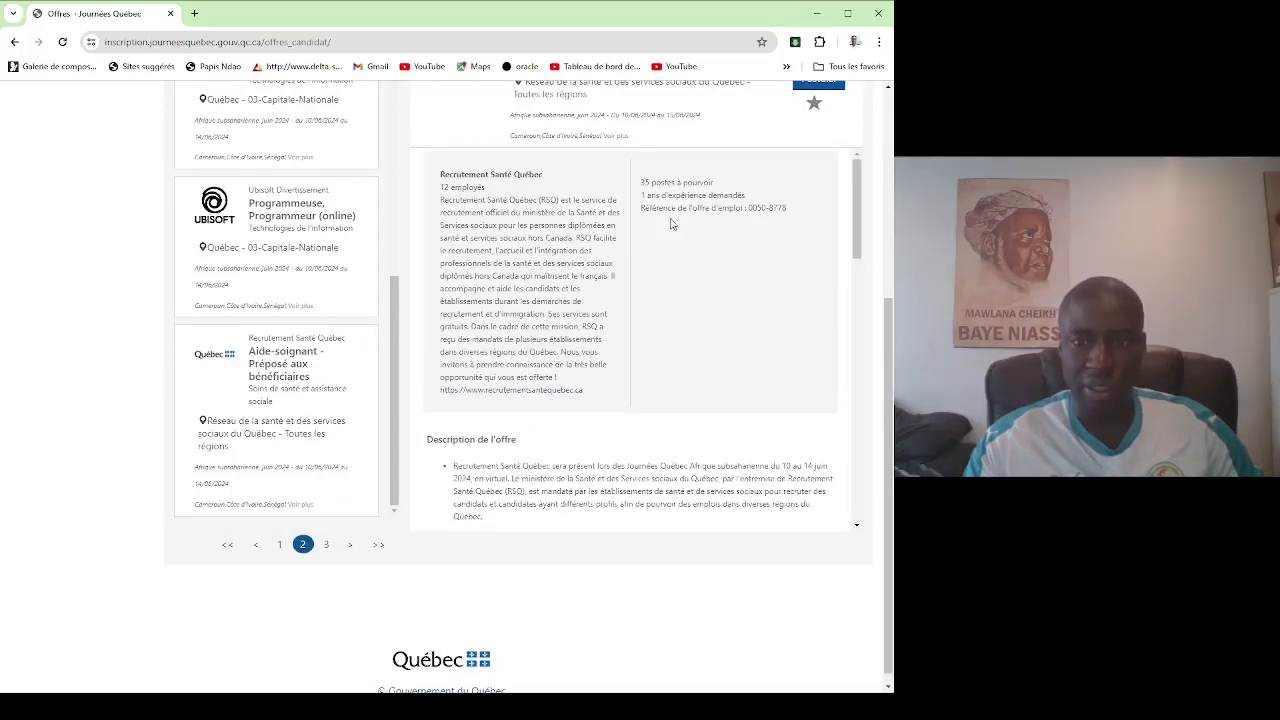
pyautogui.moveTo(641, 183); pyautogui.dragTo(727, 189)
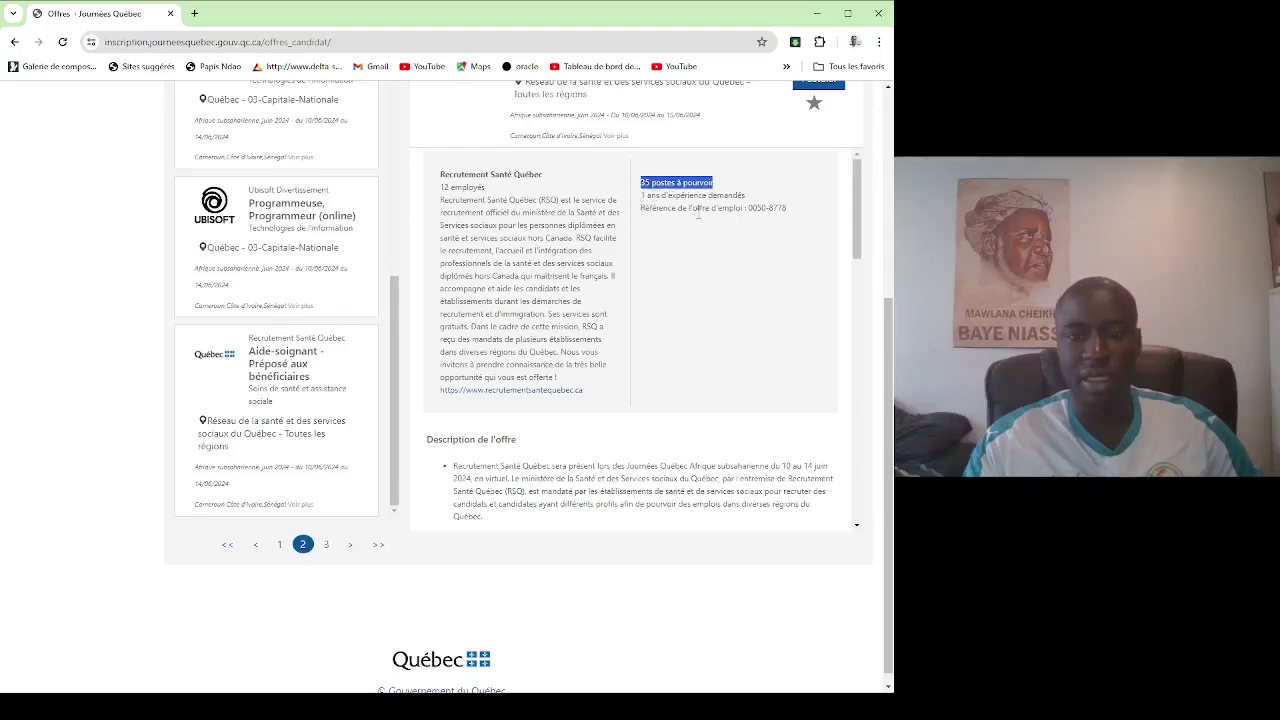
pyautogui.scroll(-10, 565, 320)
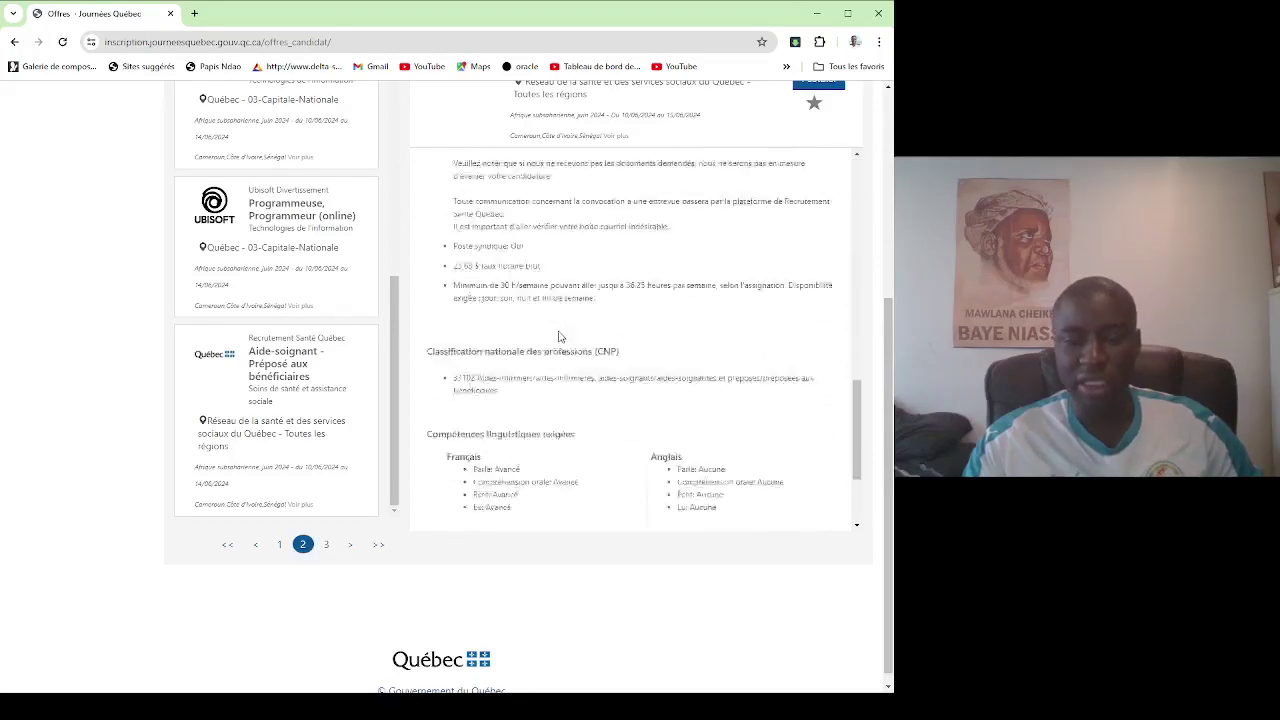
pyautogui.scroll(-2, 562, 338)
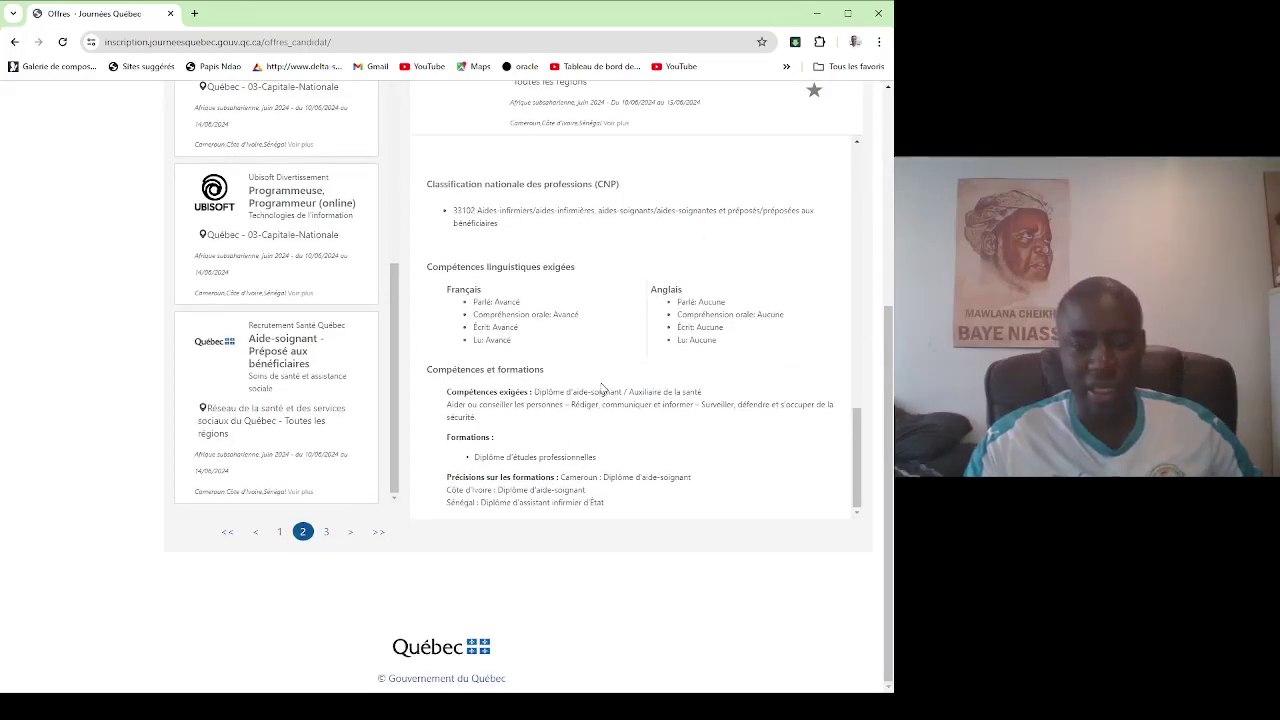
pyautogui.scroll(10, 622, 300)
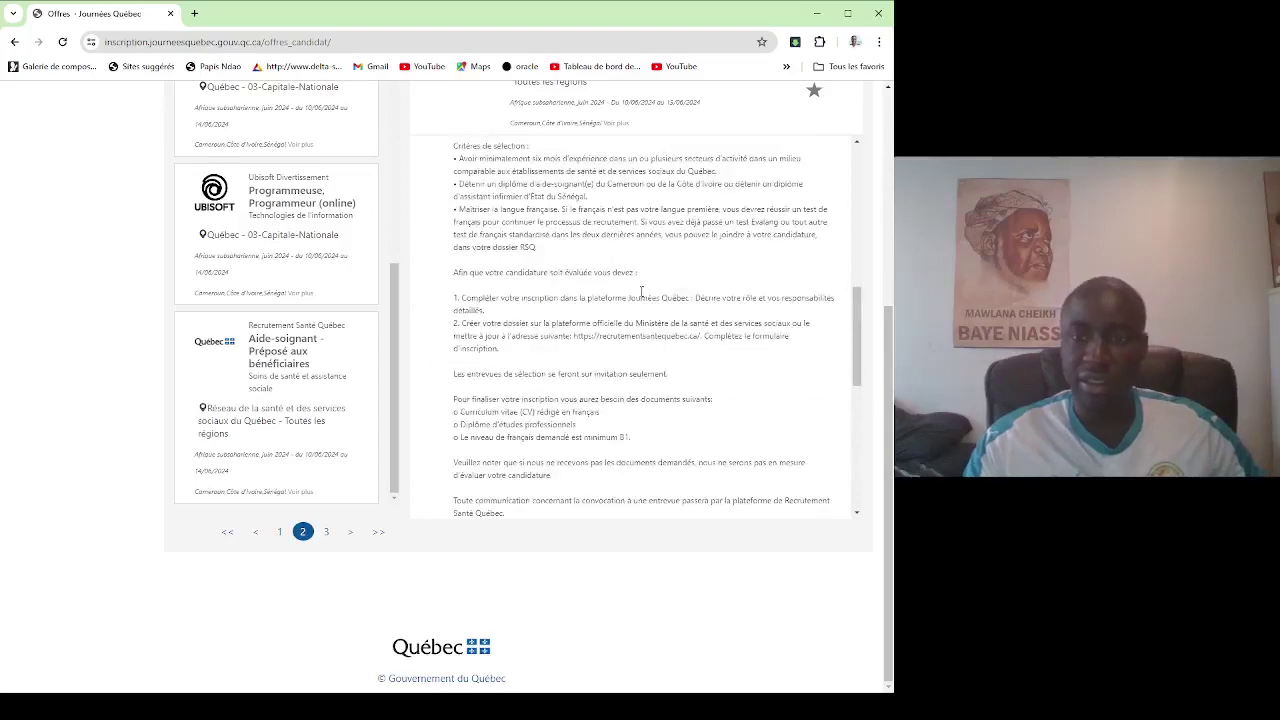
pyautogui.scroll(6, 694, 262)
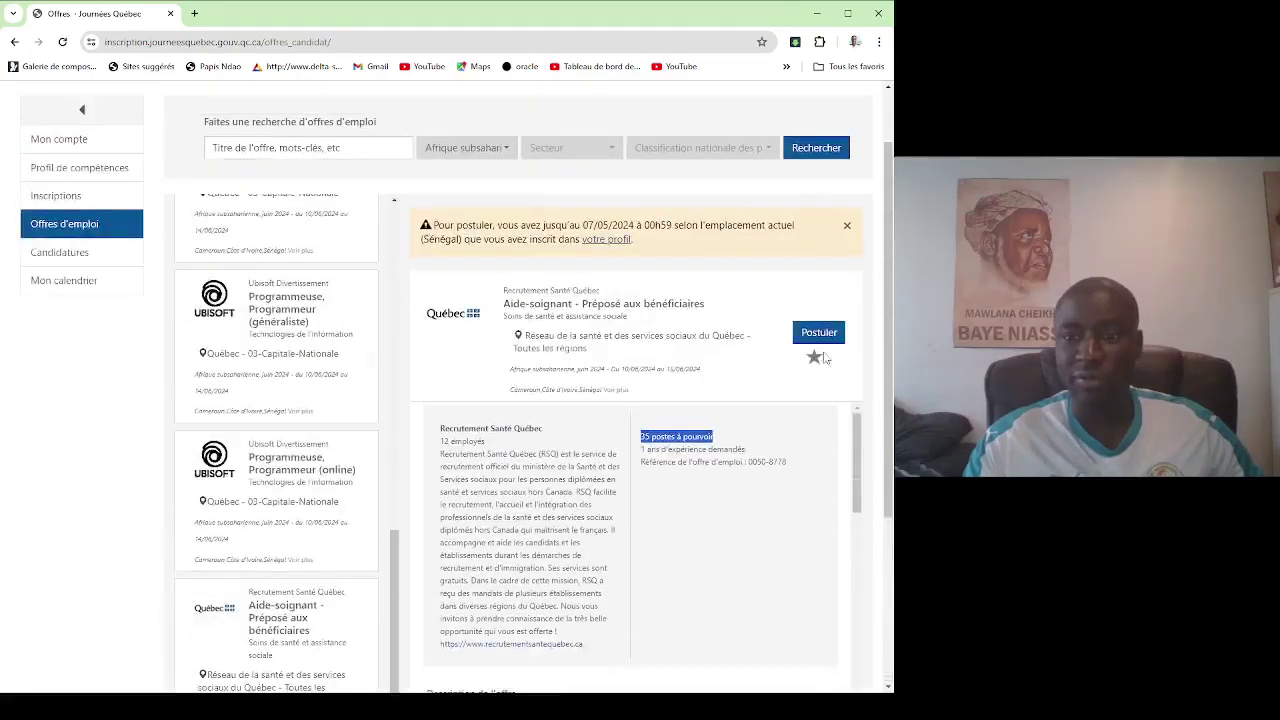
pyautogui.click(819, 334)
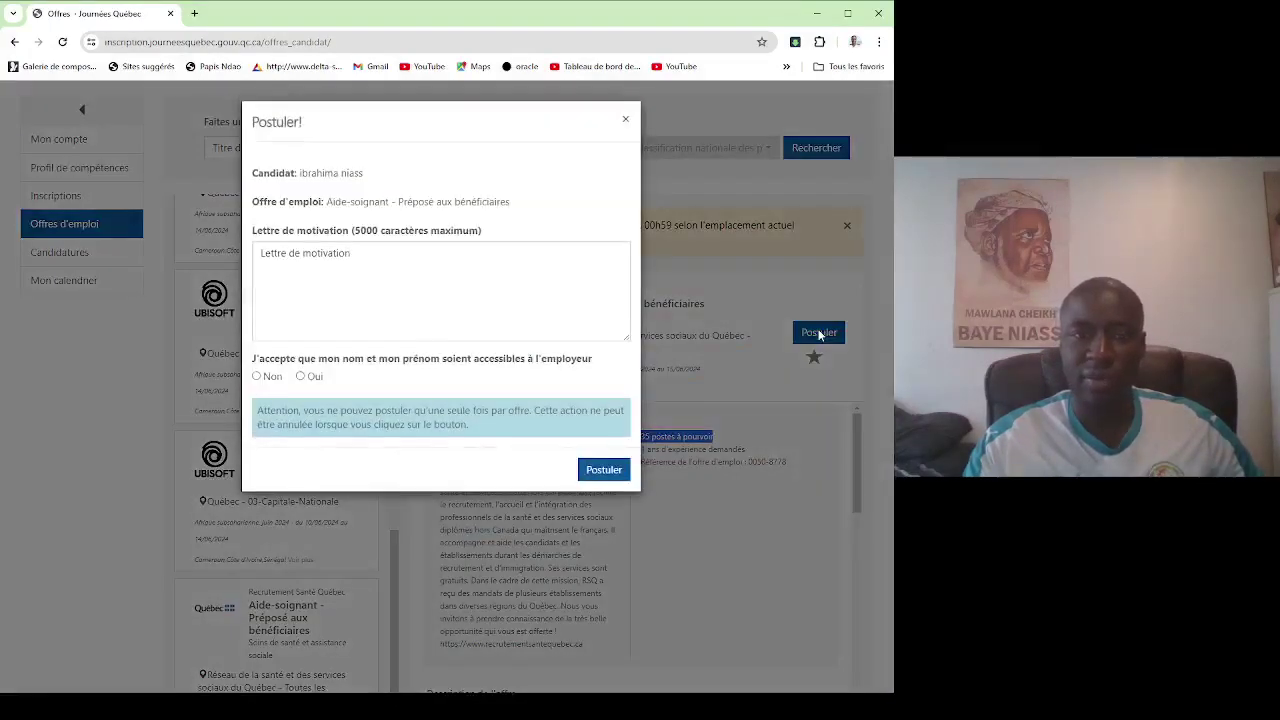
# Submit the Aide-soignant application with consent to share your name, then view Candidatures.
pyautogui.click(364, 256)
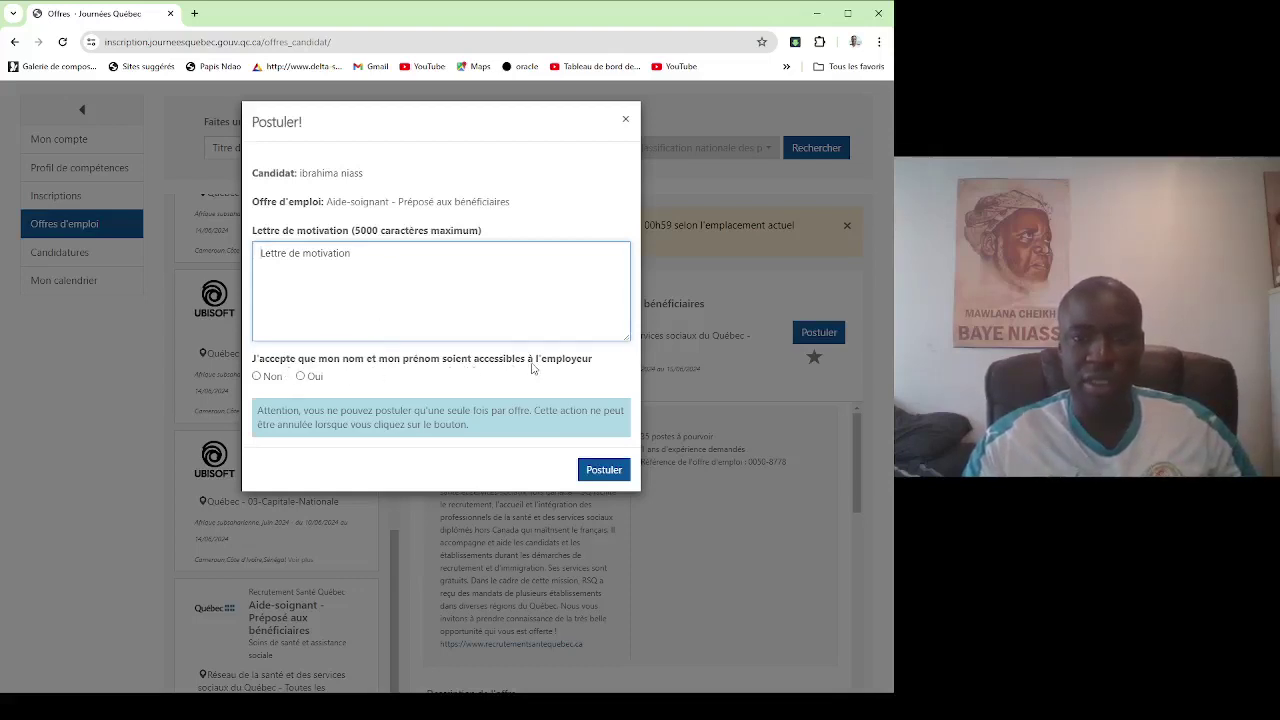
pyautogui.click(300, 376)
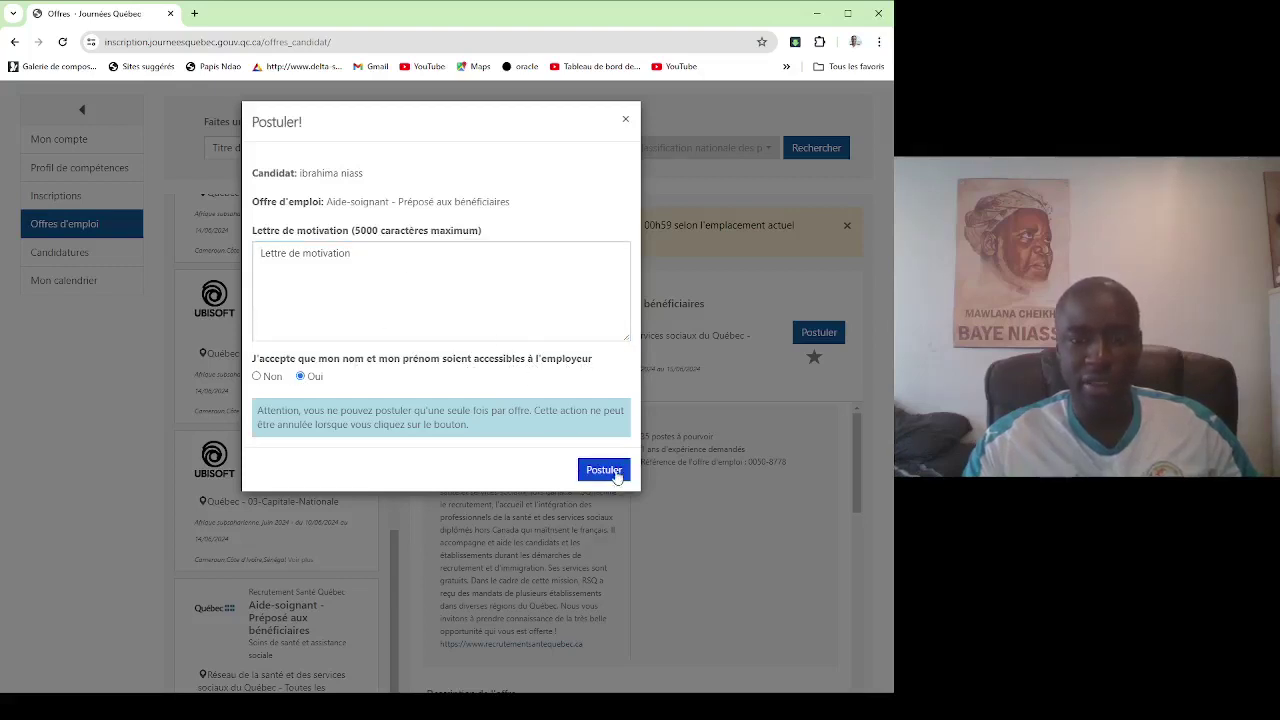
pyautogui.click(615, 474)
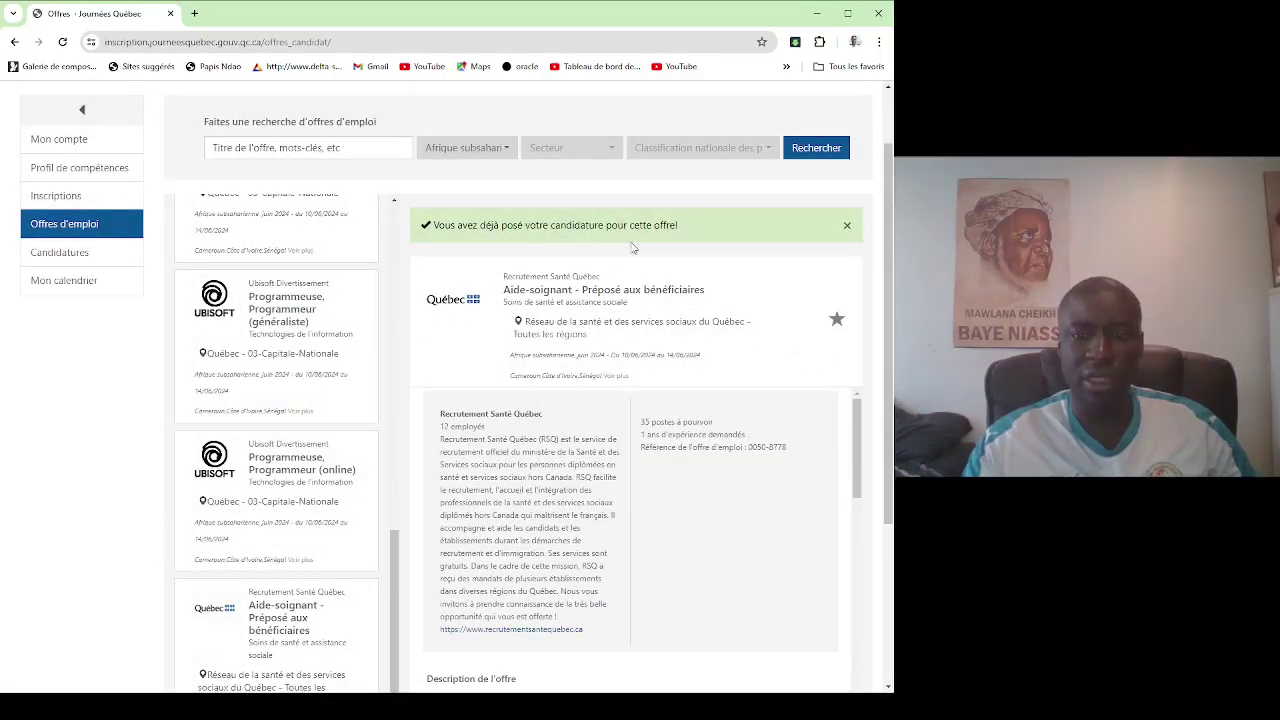
pyautogui.click(43, 252)
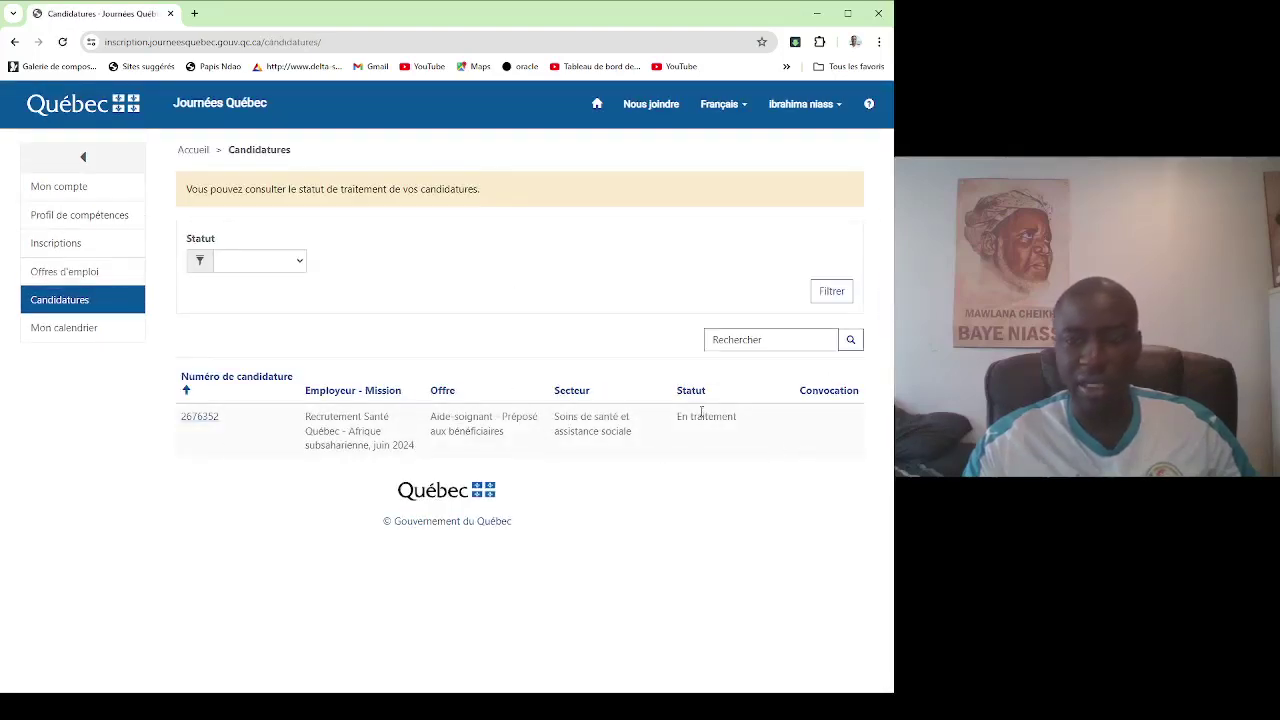
pyautogui.moveTo(690, 428); pyautogui.dragTo(754, 430)
pyautogui.moveTo(634, 442); pyautogui.dragTo(545, 428)
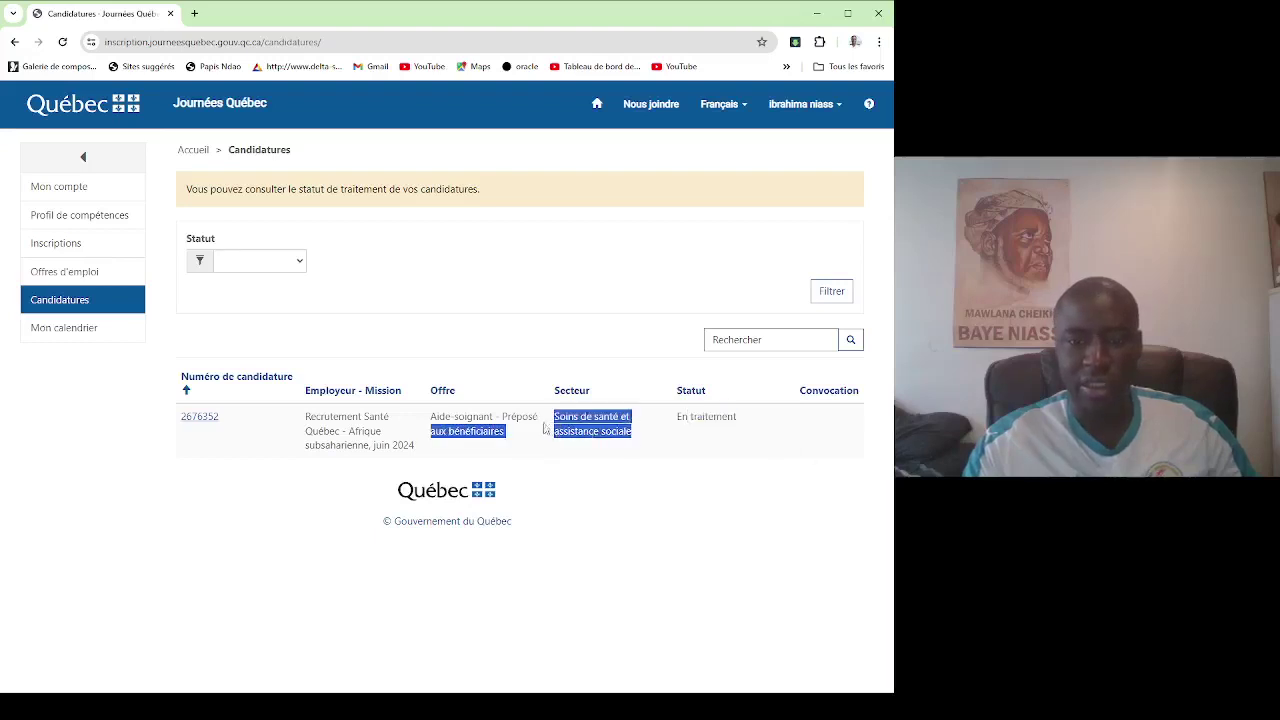
pyautogui.click(573, 453)
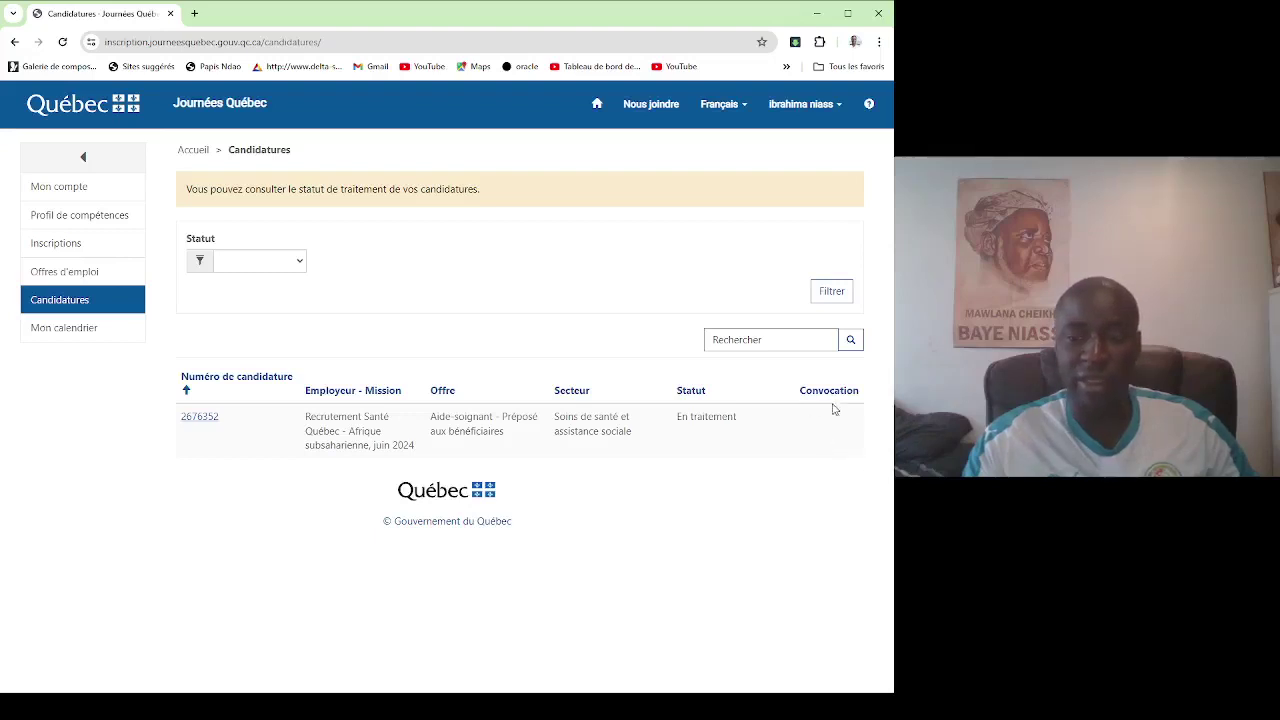
# Open the Mon calendrier page.
pyautogui.click(57, 329)
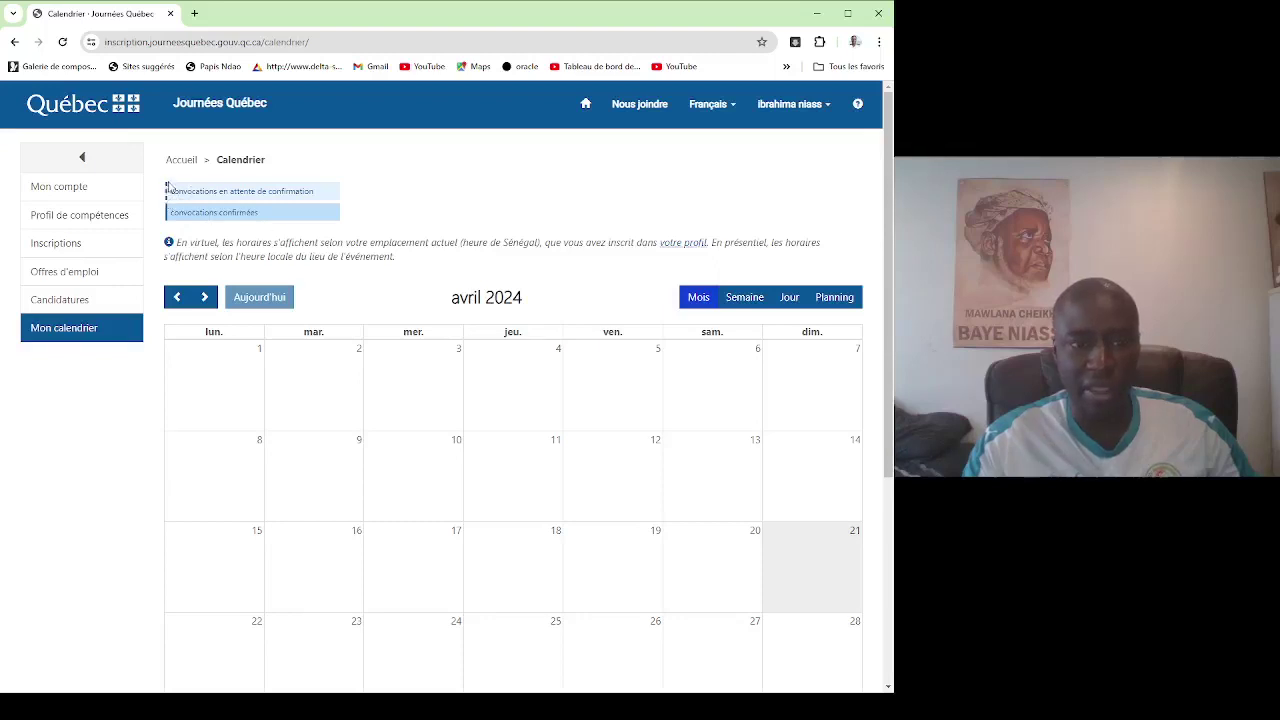
pyautogui.moveTo(168, 200); pyautogui.dragTo(170, 196)
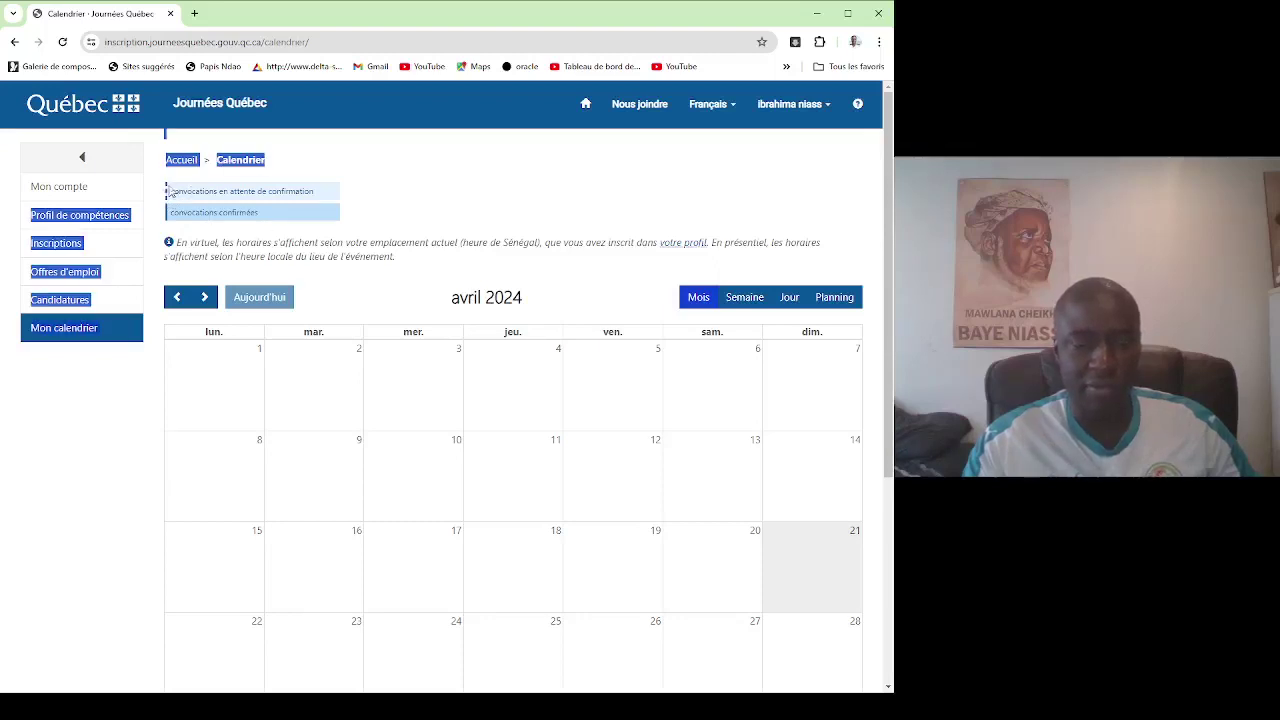
pyautogui.click(170, 192)
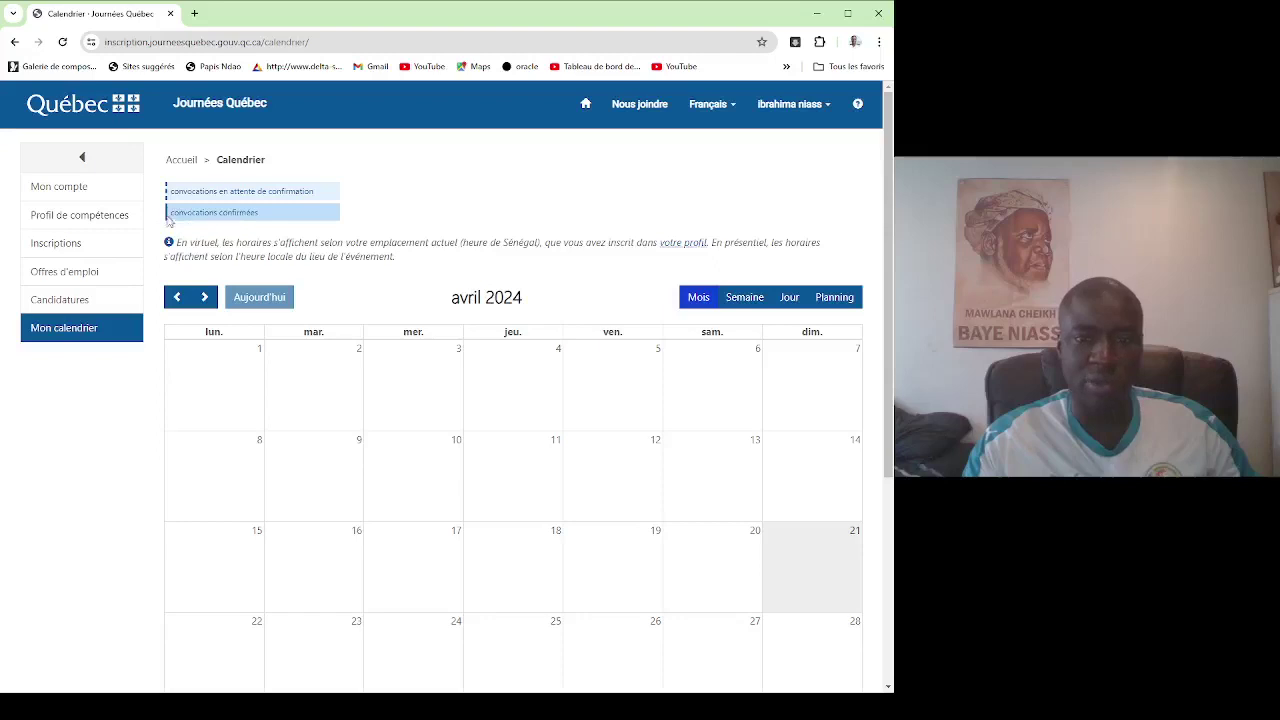
pyautogui.scroll(-4, 629, 369)
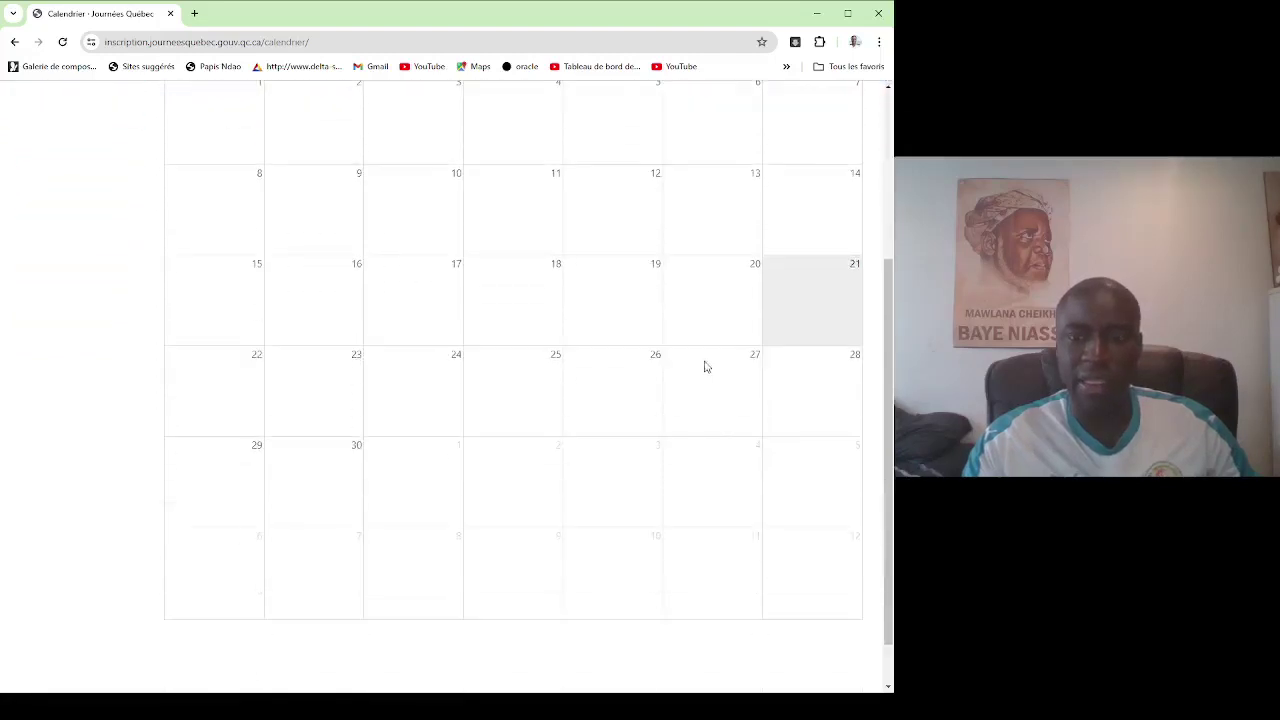
pyautogui.scroll(2, 650, 330)
# Browse the calendar from mai to juillet 2024 and settle back on juin 2024.
pyautogui.click(209, 171)
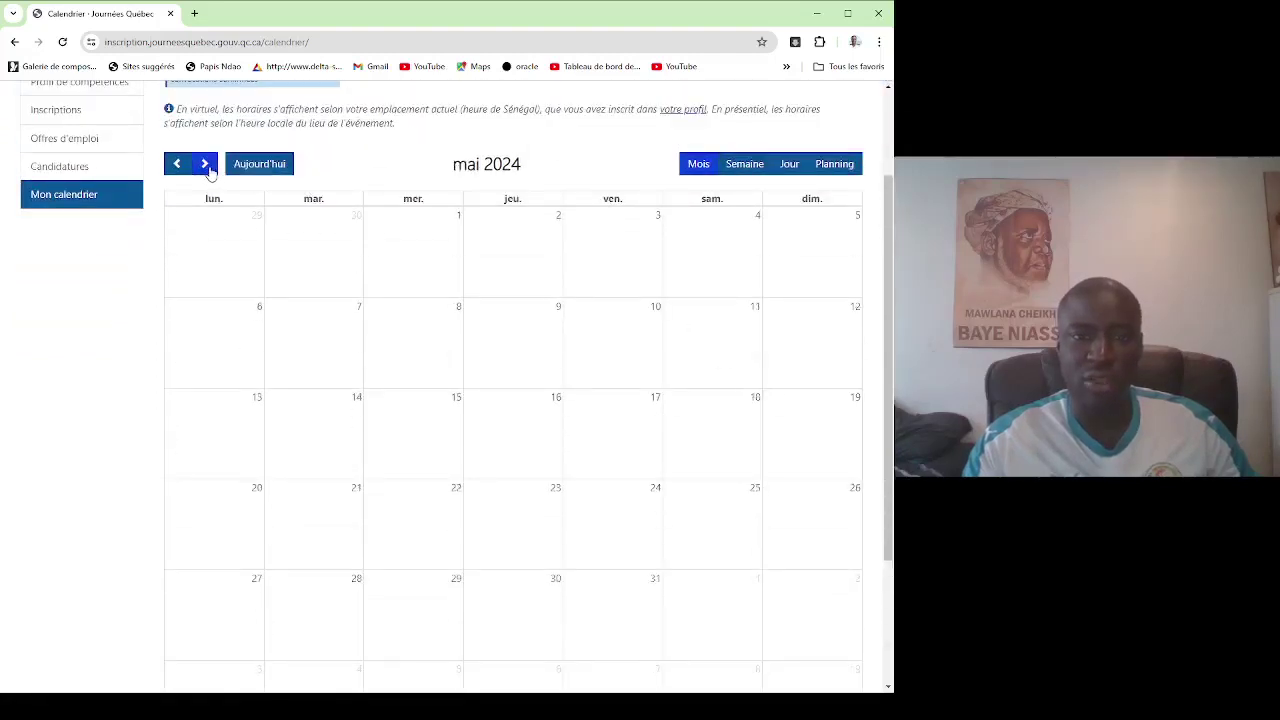
pyautogui.click(209, 171)
pyautogui.click(205, 166)
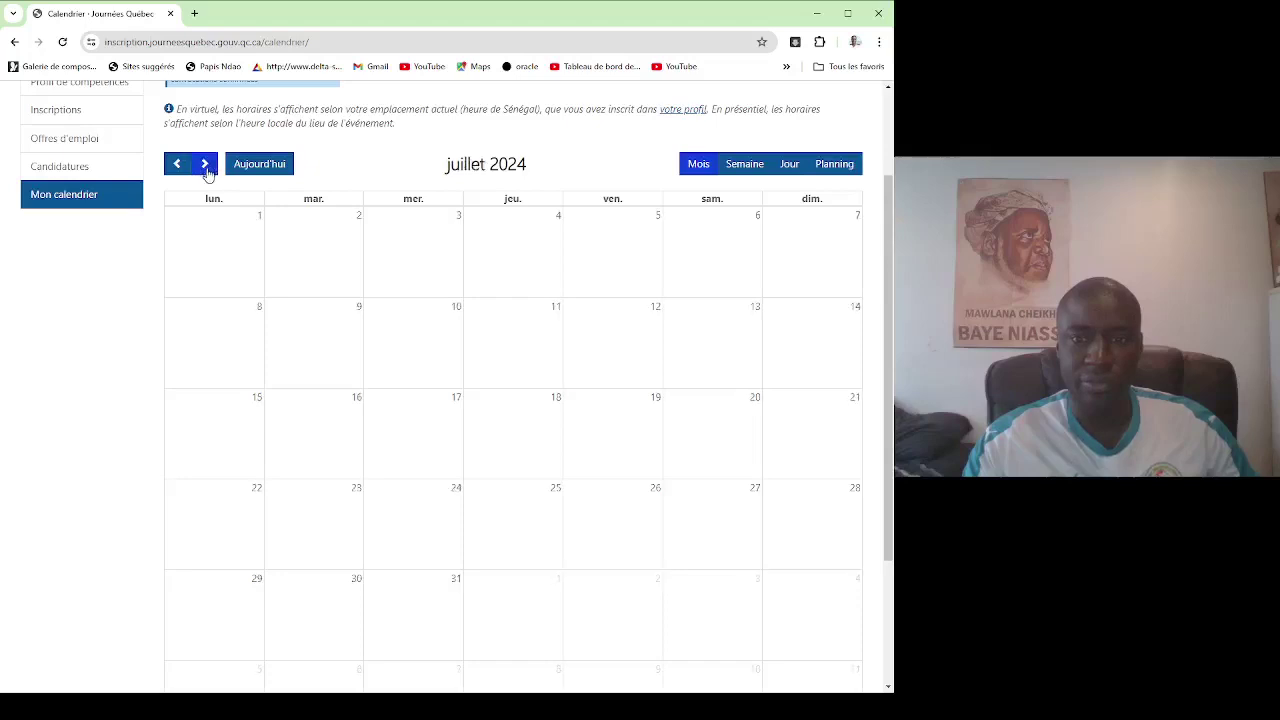
pyautogui.click(177, 165)
pyautogui.scroll(-1, 743, 337)
pyautogui.scroll(-2, 743, 337)
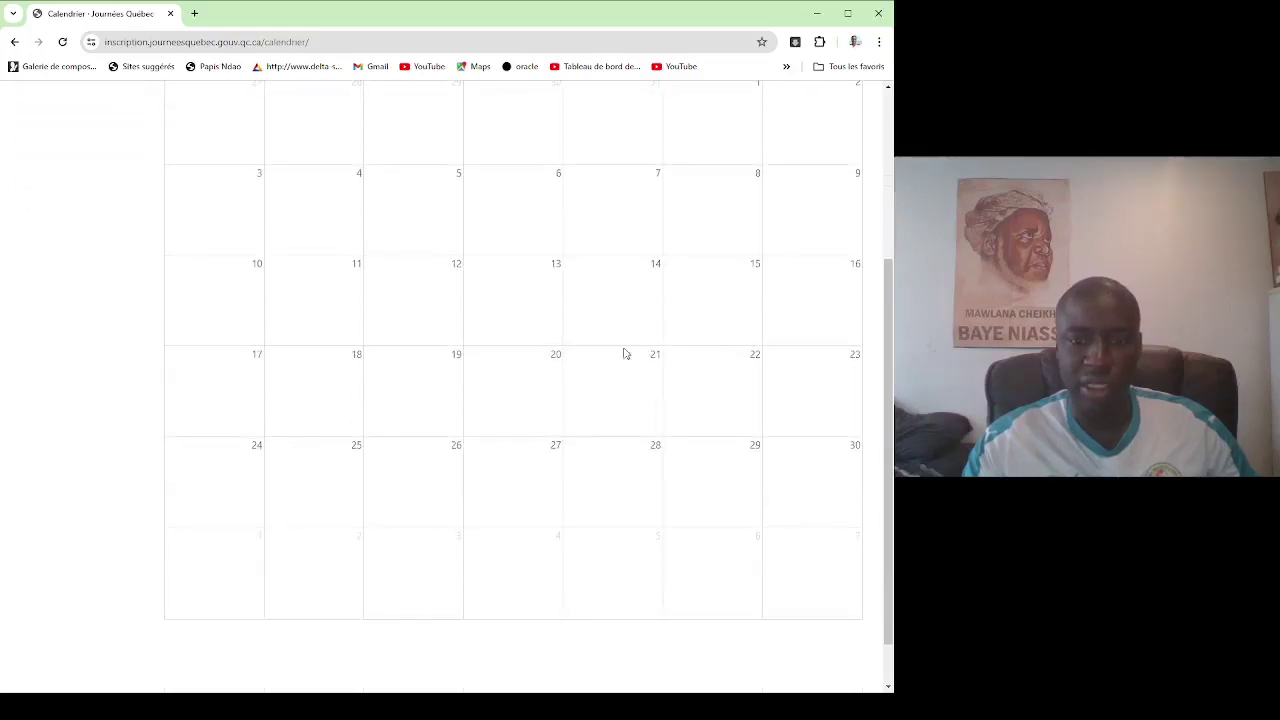
pyautogui.scroll(1, 623, 351)
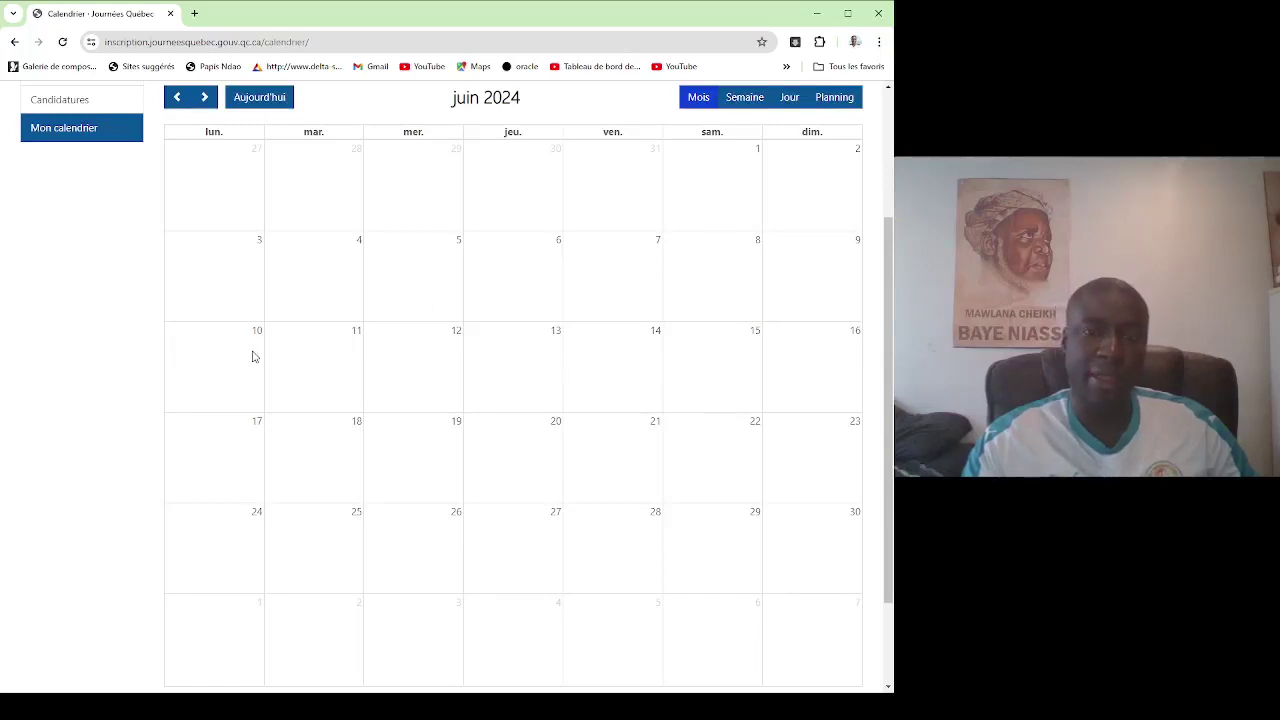
pyautogui.scroll(2, 350, 330)
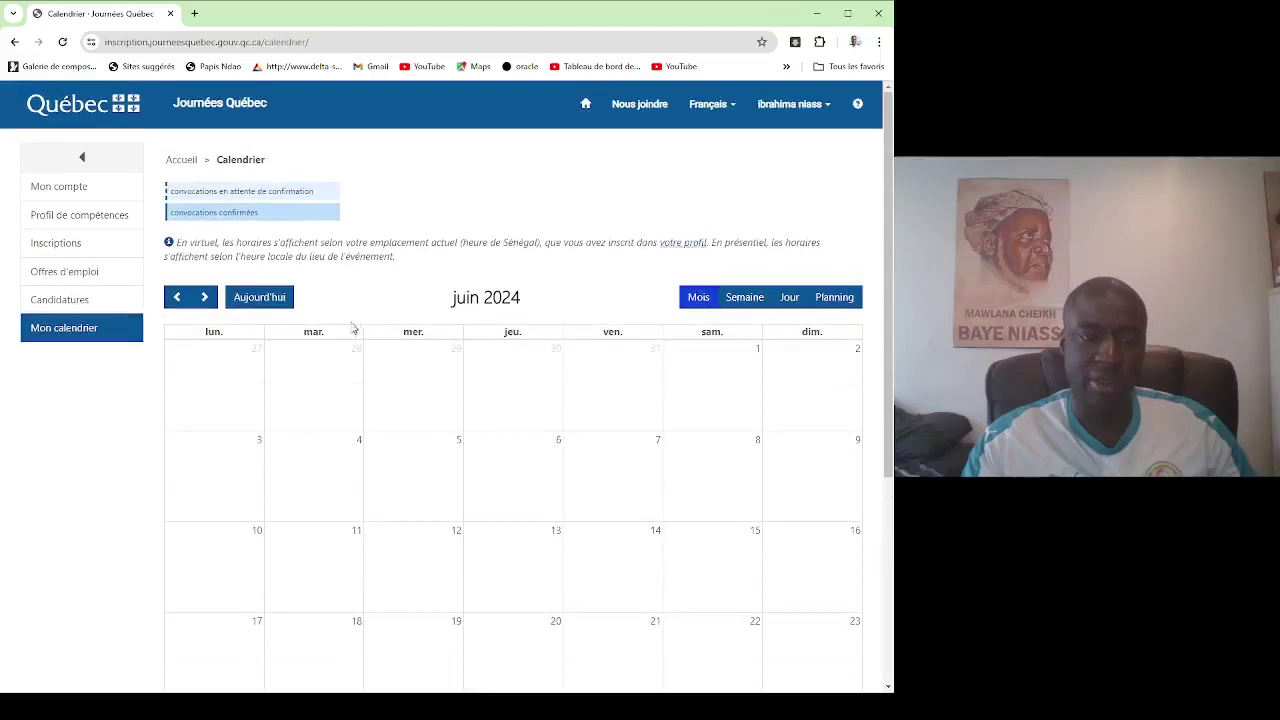
# Filter the job offers to the Afrique subsaharienne, juin 2024 mission.
pyautogui.click(62, 273)
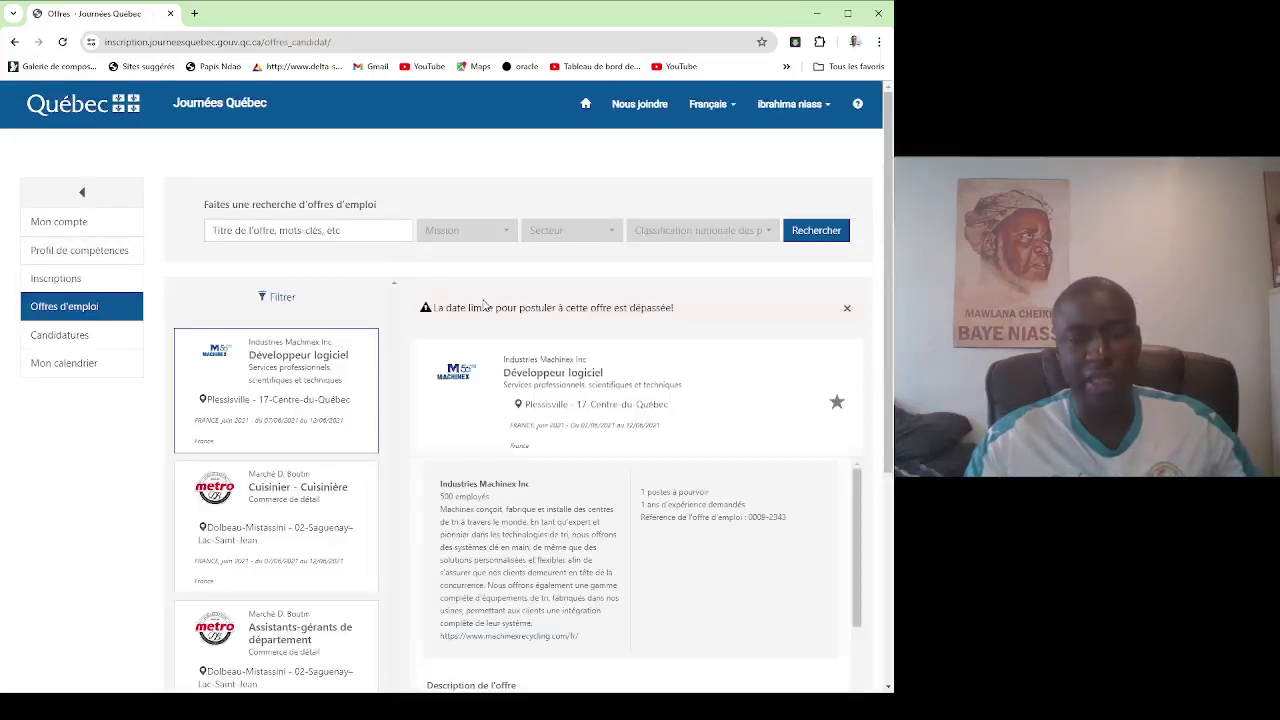
pyautogui.scroll(-2, 484, 305)
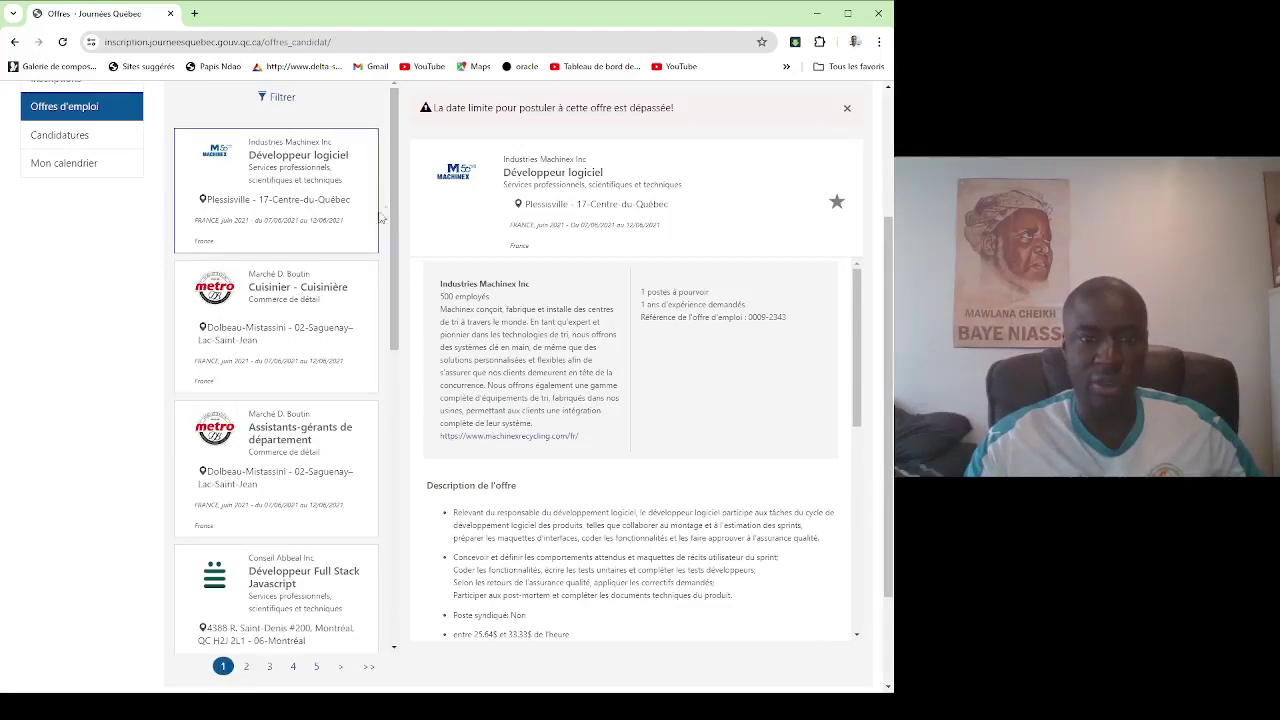
pyautogui.scroll(2, 339, 277)
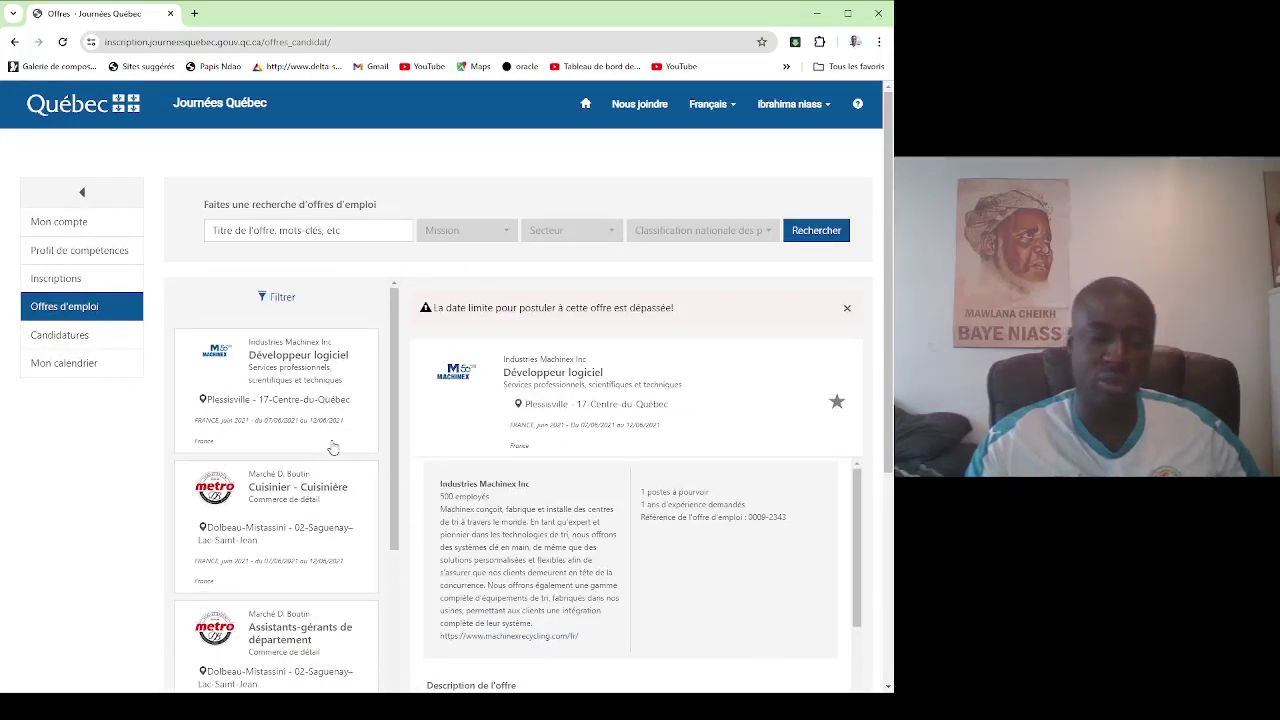
pyautogui.click(500, 238)
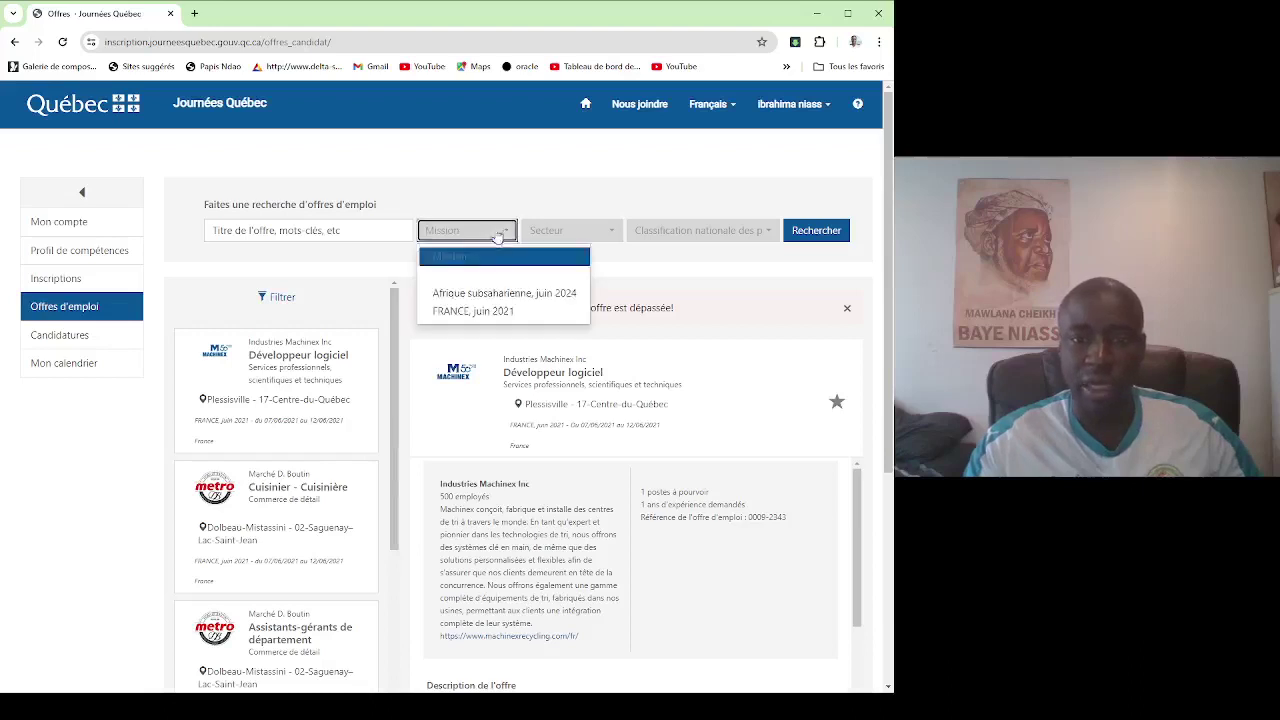
pyautogui.click(476, 294)
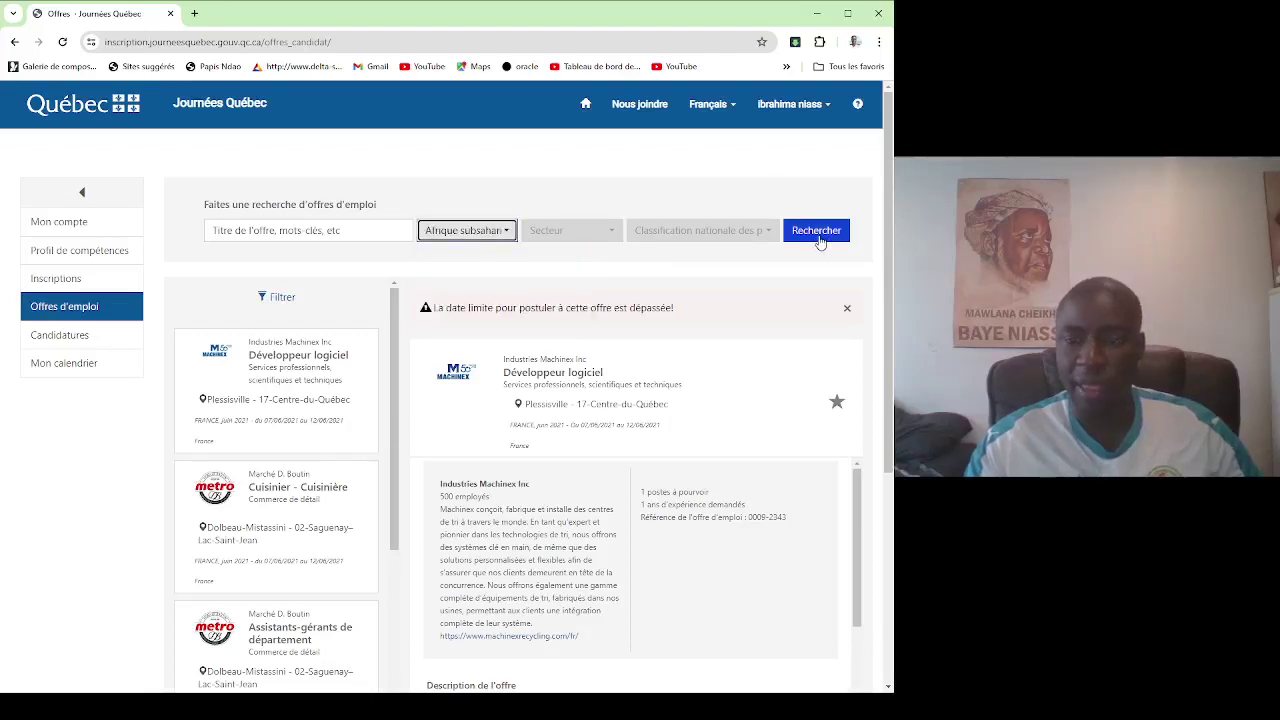
pyautogui.click(818, 236)
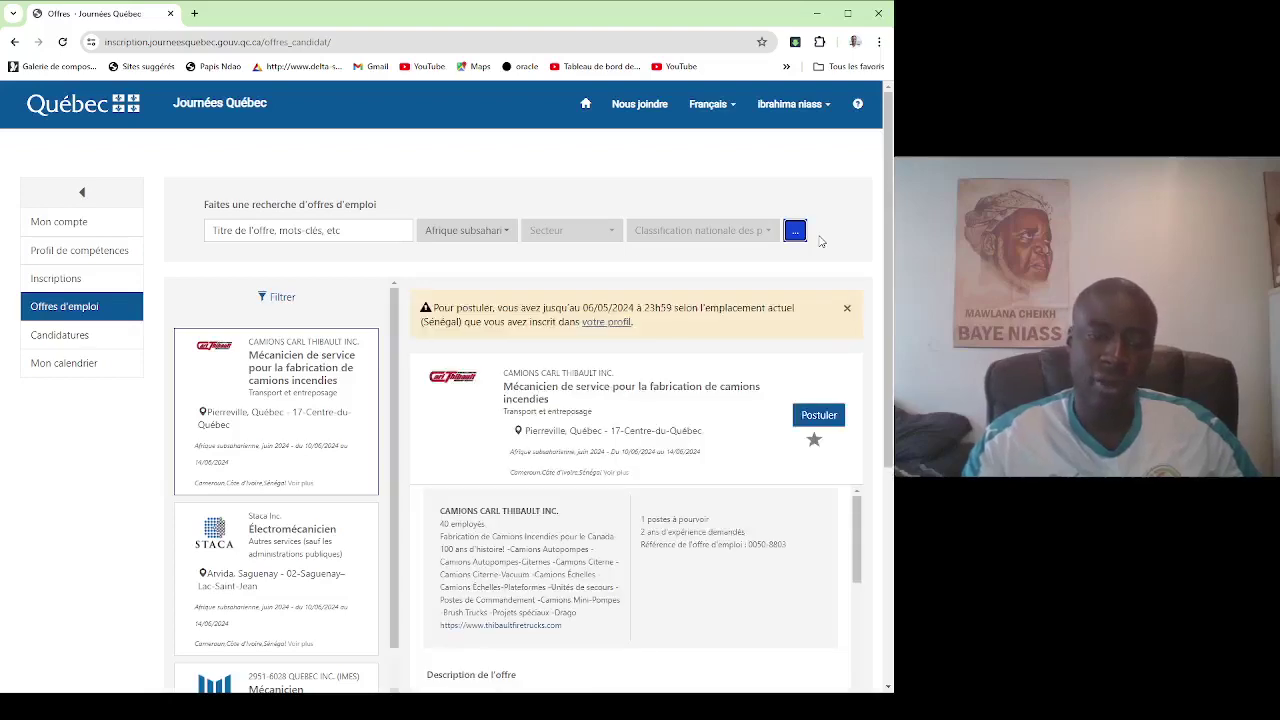
# Show page 3 of the results, with the FCSSQ physics and chemistry teacher offer.
pyautogui.scroll(-2, 291, 460)
pyautogui.scroll(-3, 306, 473)
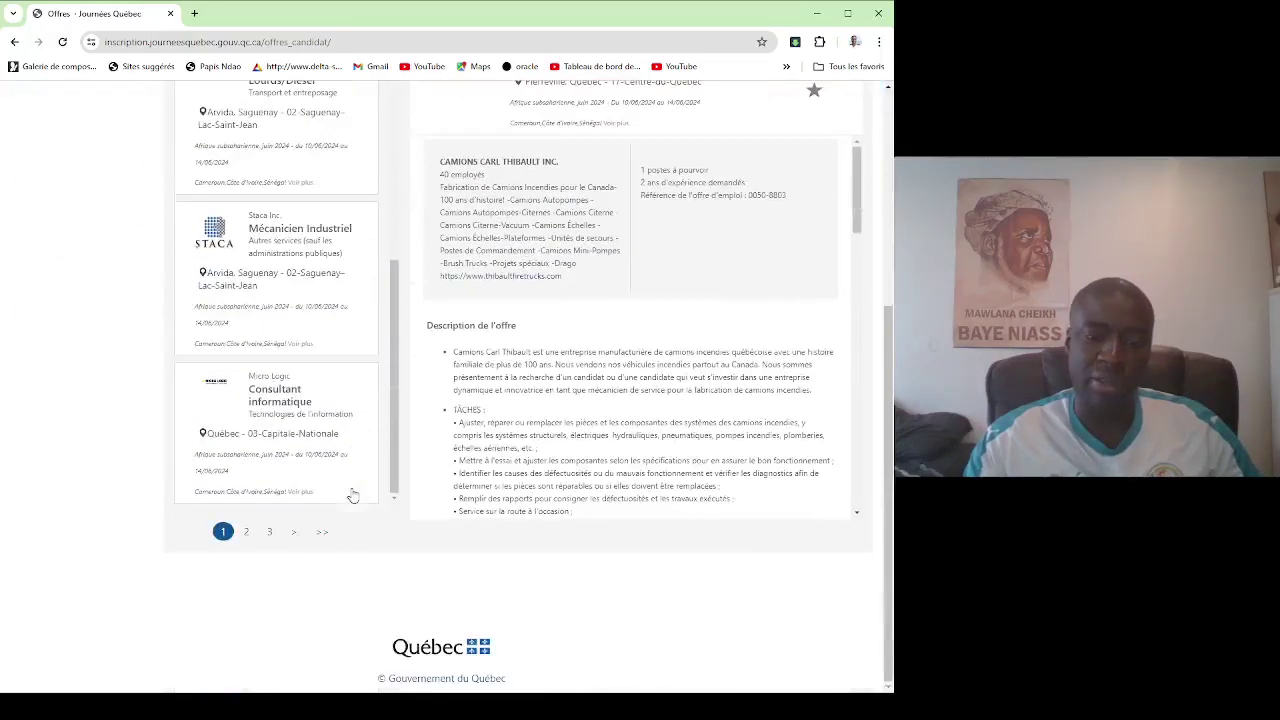
pyautogui.click(270, 532)
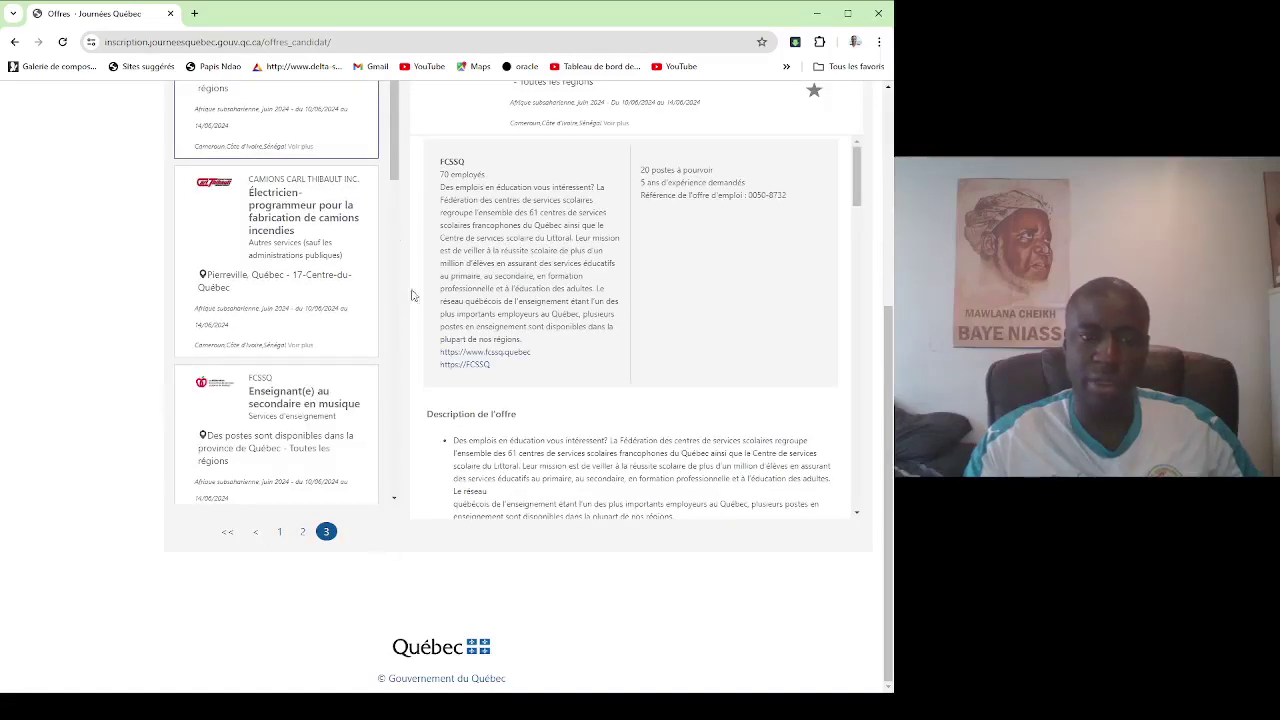
pyautogui.scroll(4, 403, 370)
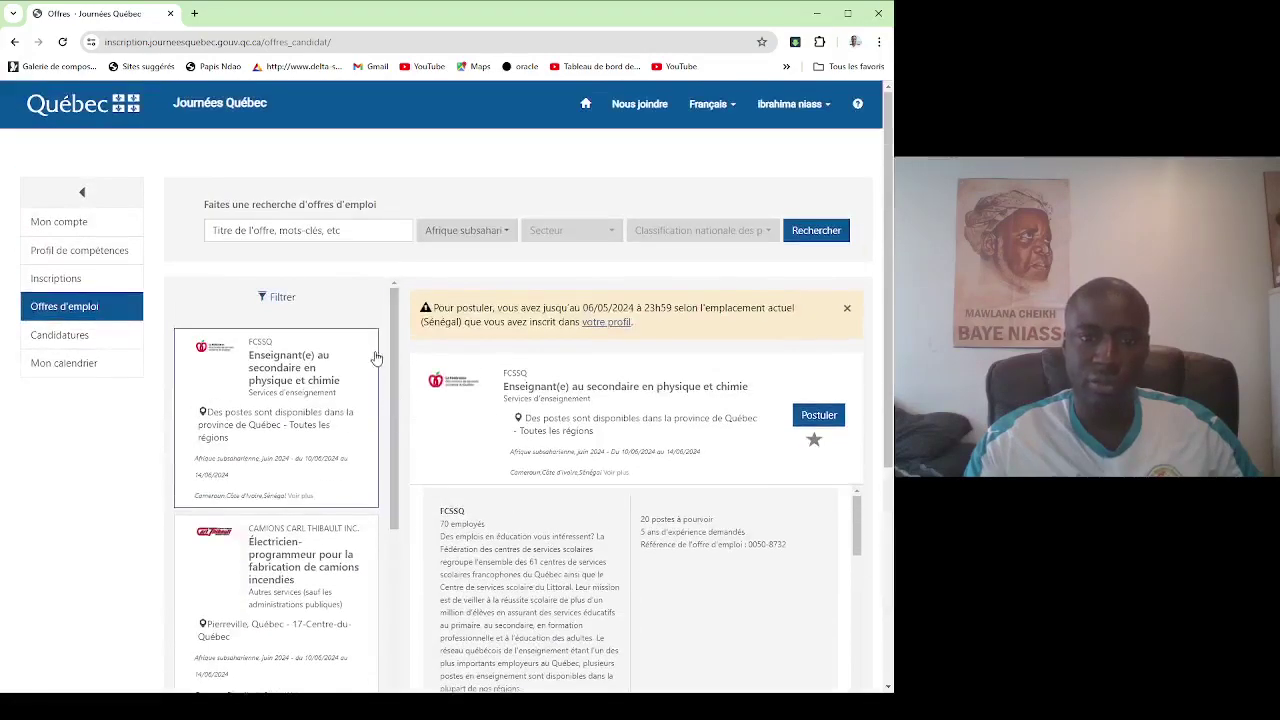
# Open the FCSSQ physics and chemistry teacher offer and read through its description.
pyautogui.click(249, 386)
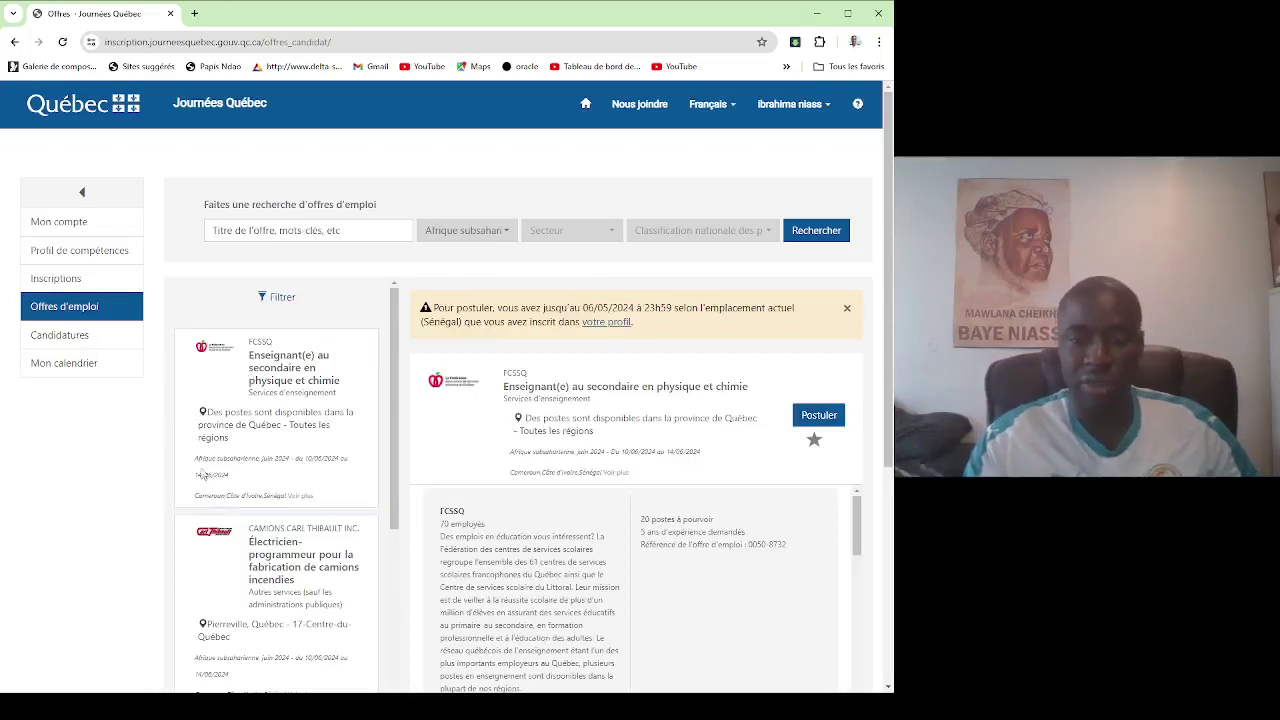
pyautogui.scroll(-1, 603, 471)
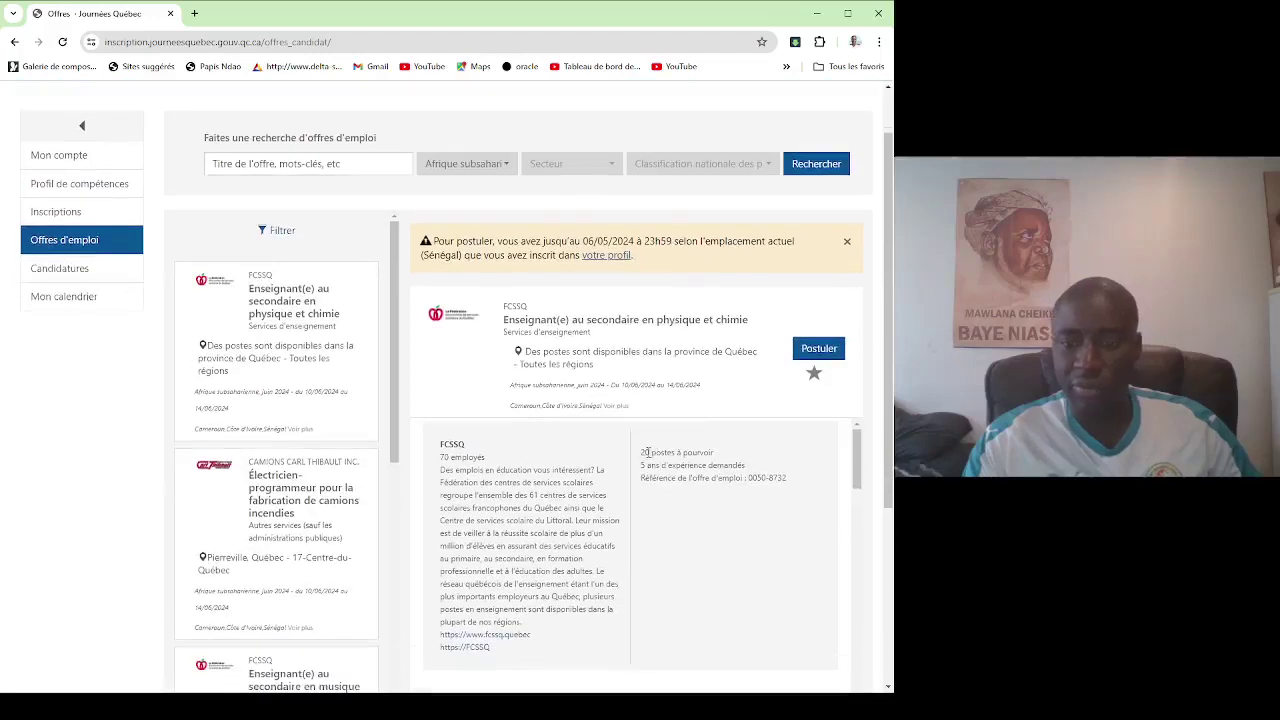
pyautogui.moveTo(643, 452); pyautogui.dragTo(716, 455)
pyautogui.scroll(-2, 730, 460)
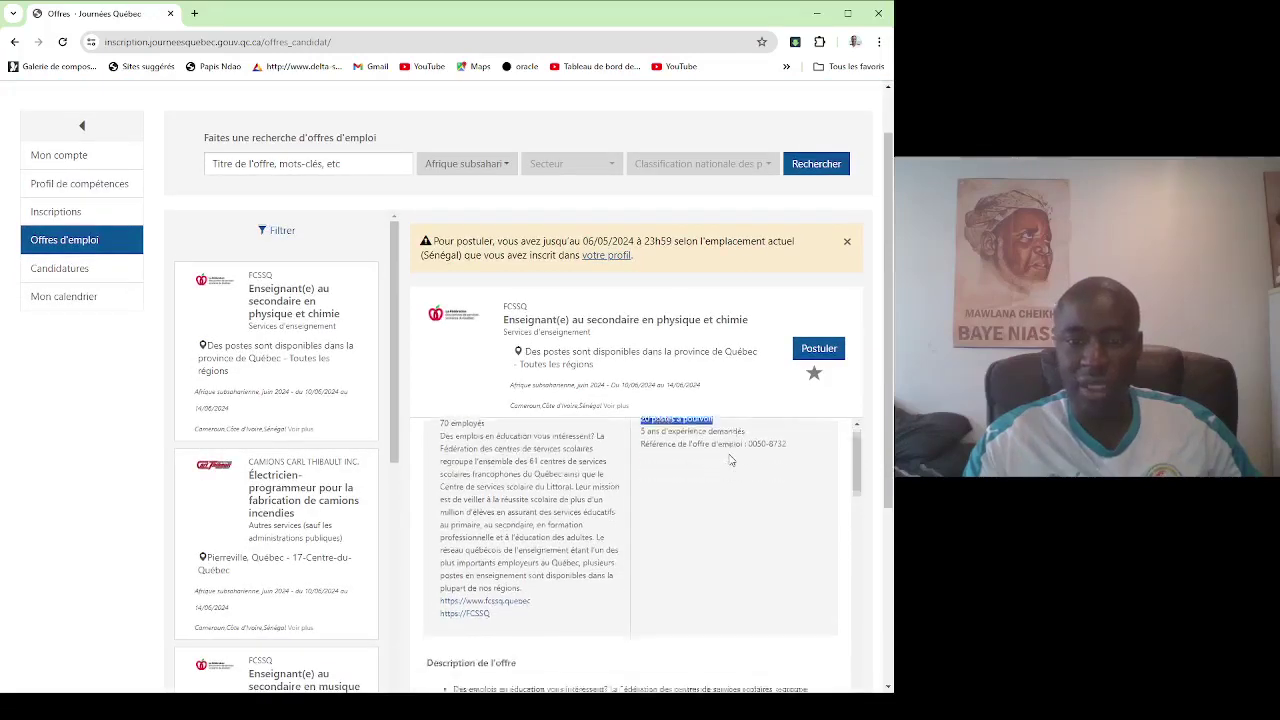
pyautogui.scroll(-2, 730, 460)
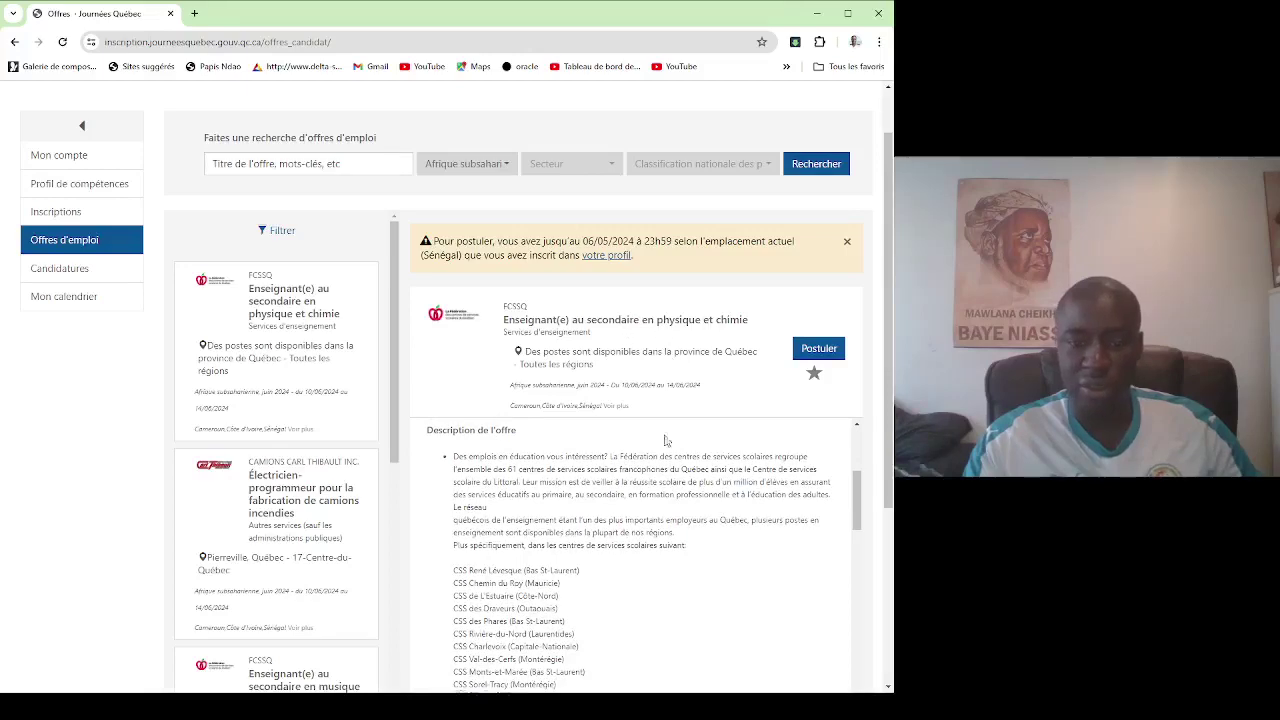
pyautogui.scroll(-10, 666, 445)
pyautogui.scroll(-5, 614, 555)
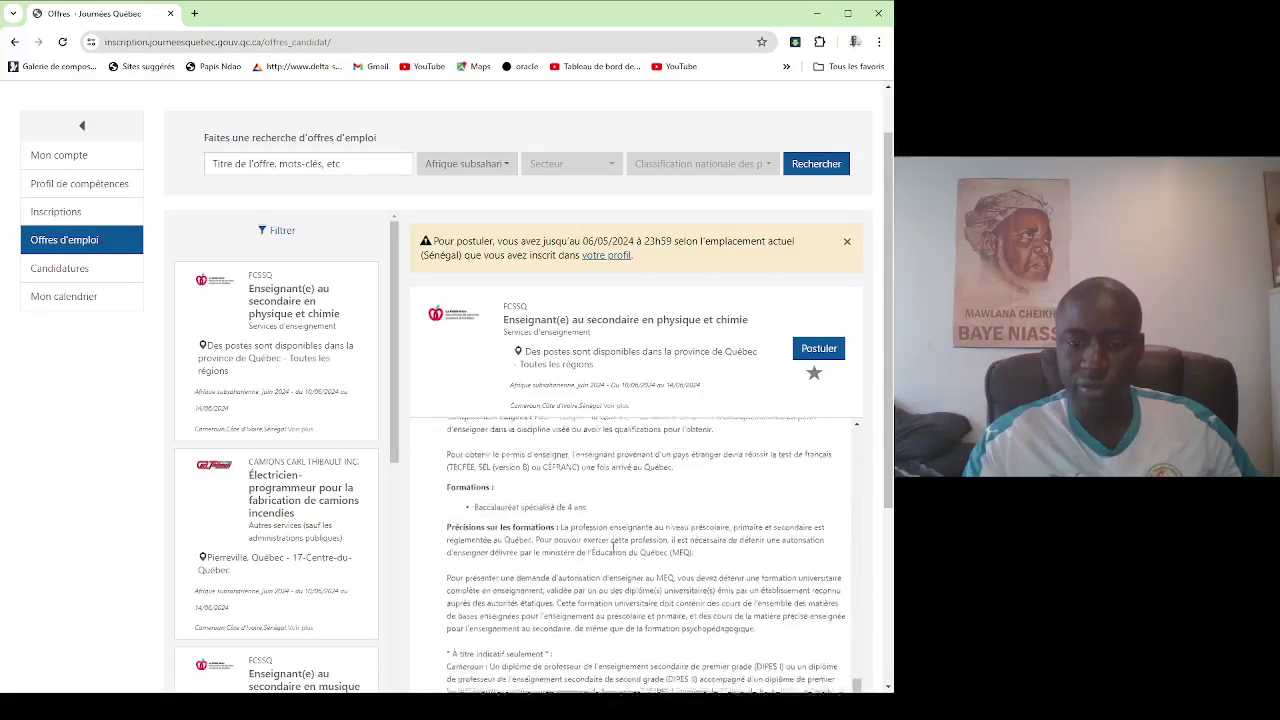
pyautogui.scroll(-3, 612, 545)
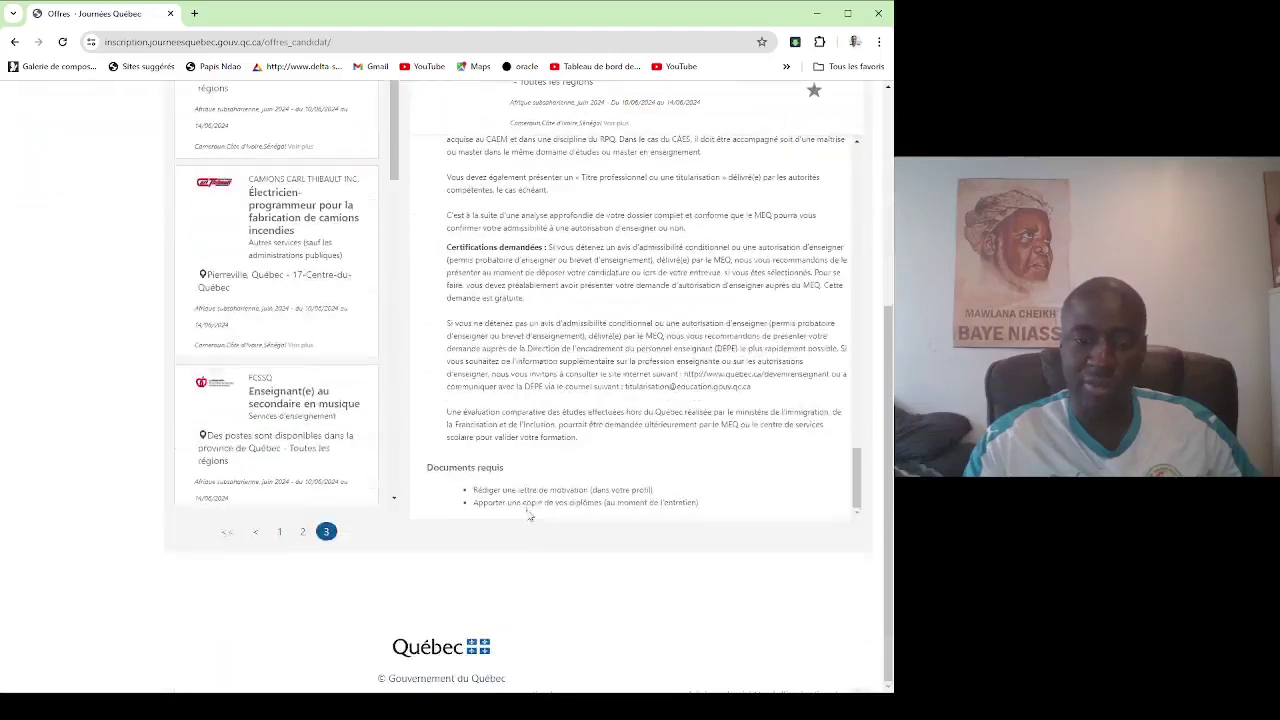
pyautogui.scroll(8, 556, 355)
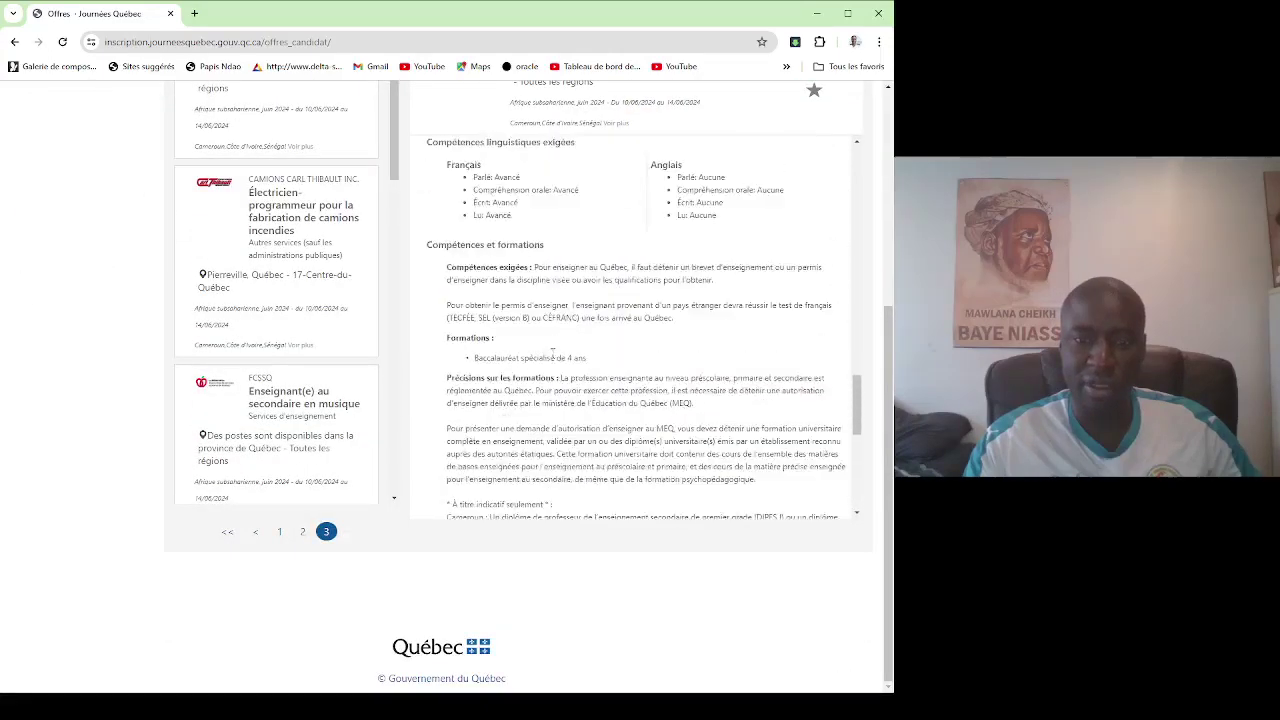
pyautogui.scroll(10, 560, 337)
pyautogui.scroll(-6, 591, 409)
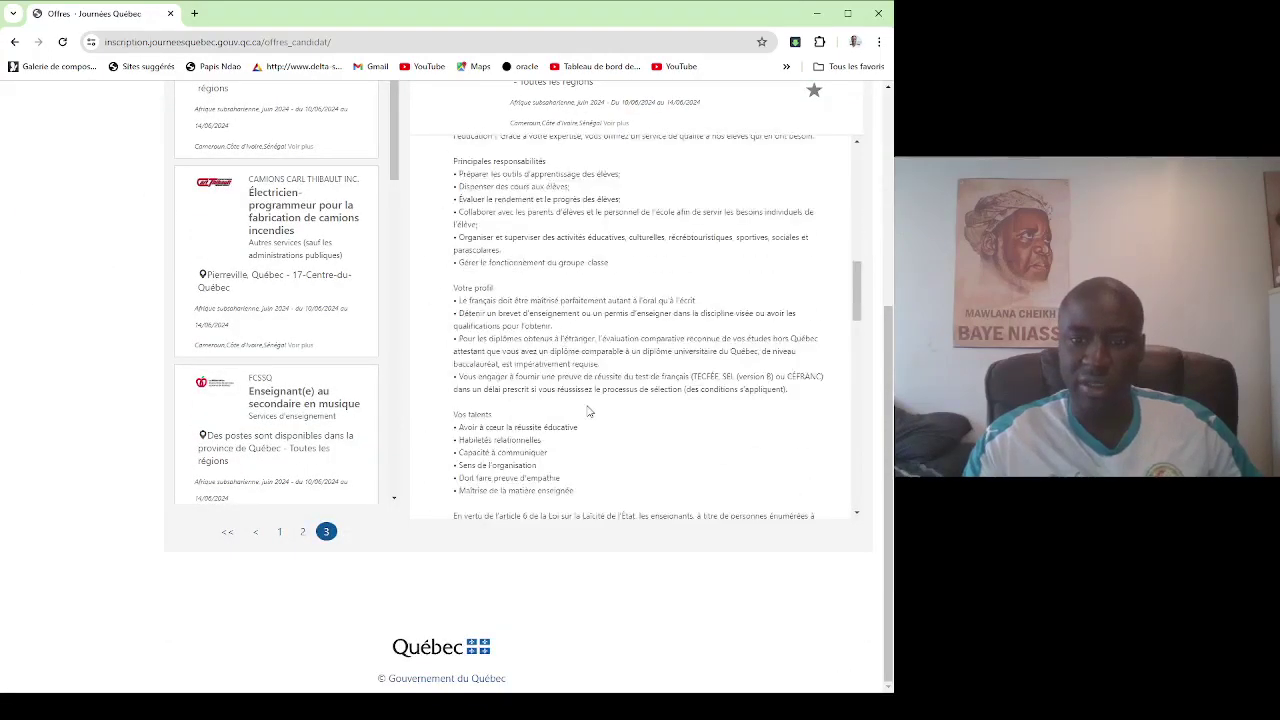
pyautogui.scroll(-2, 589, 400)
pyautogui.scroll(-2, 600, 387)
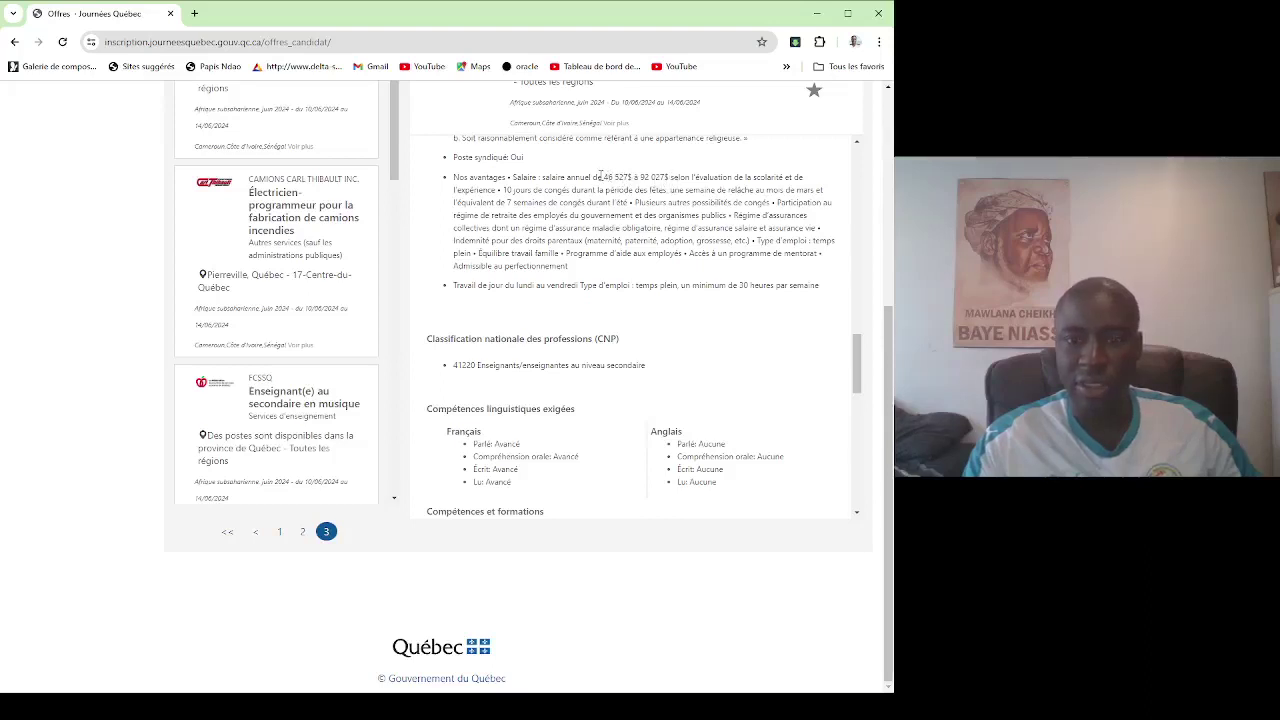
# Highlight the 46 527$ starting salary and the CNP 41220 line, then return to the top.
pyautogui.moveTo(603, 177); pyautogui.dragTo(635, 178)
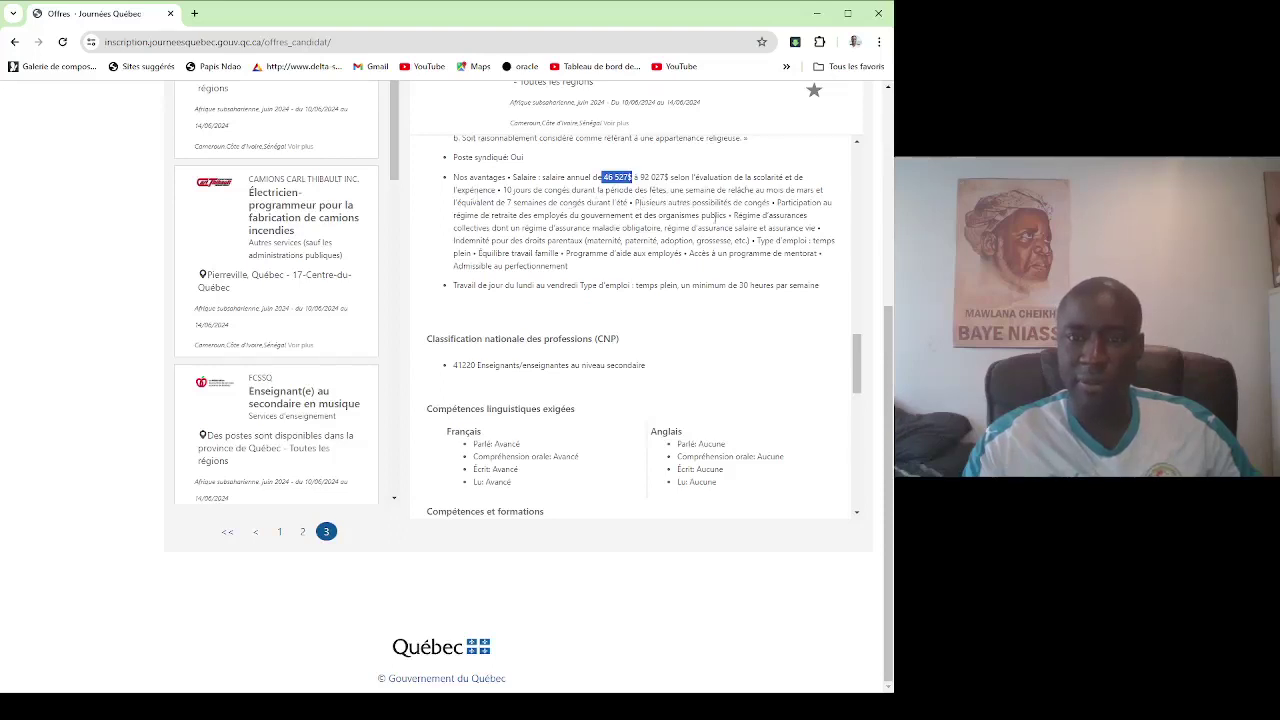
pyautogui.scroll(2, 714, 228)
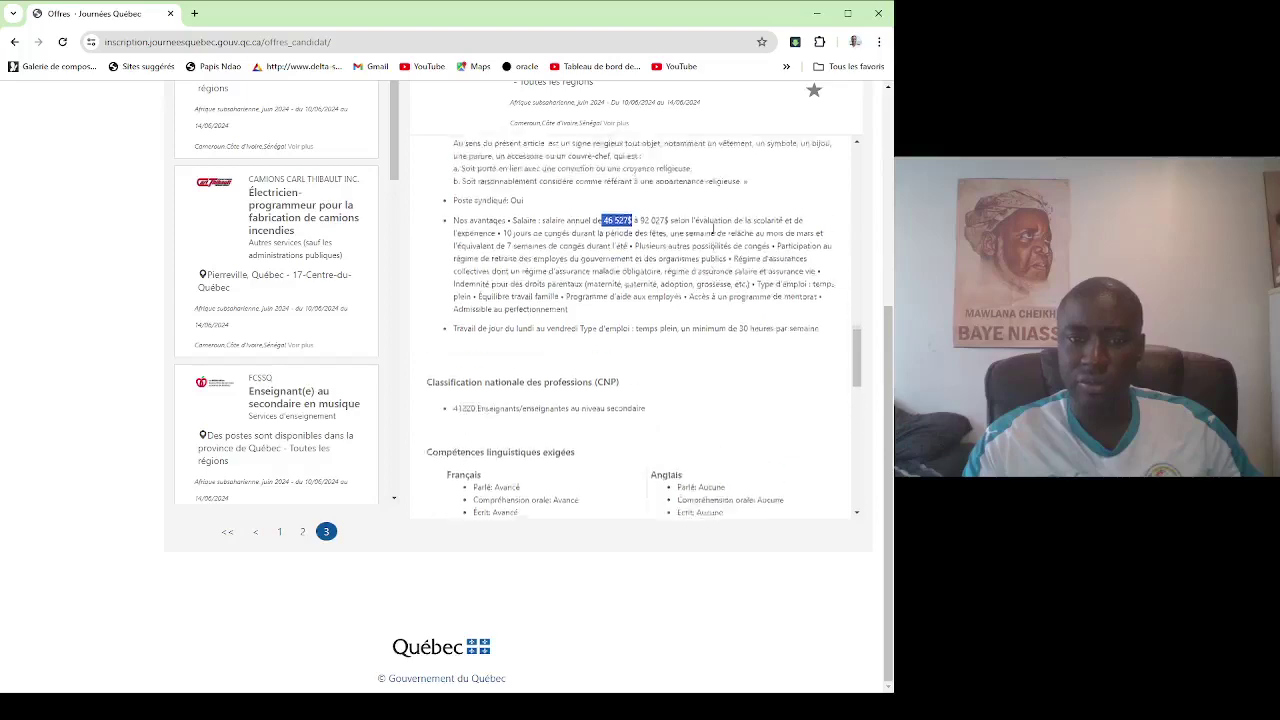
pyautogui.scroll(-3, 489, 269)
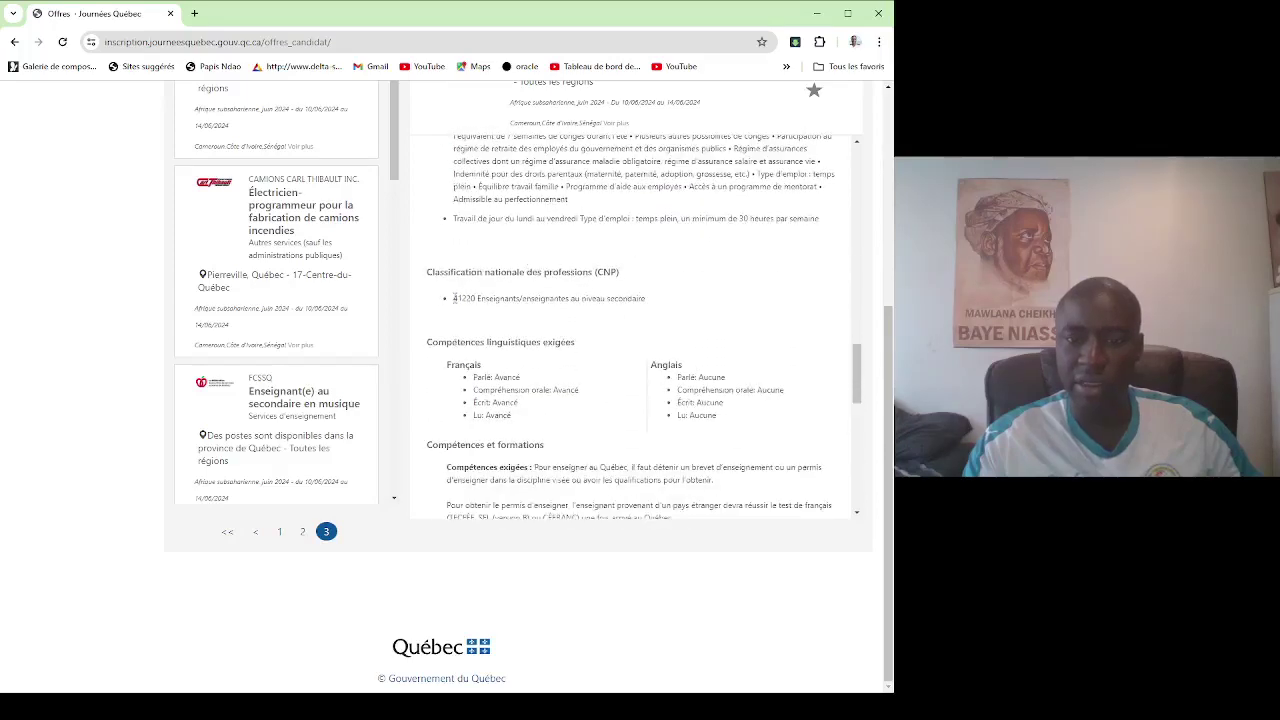
pyautogui.moveTo(455, 298); pyautogui.dragTo(648, 300)
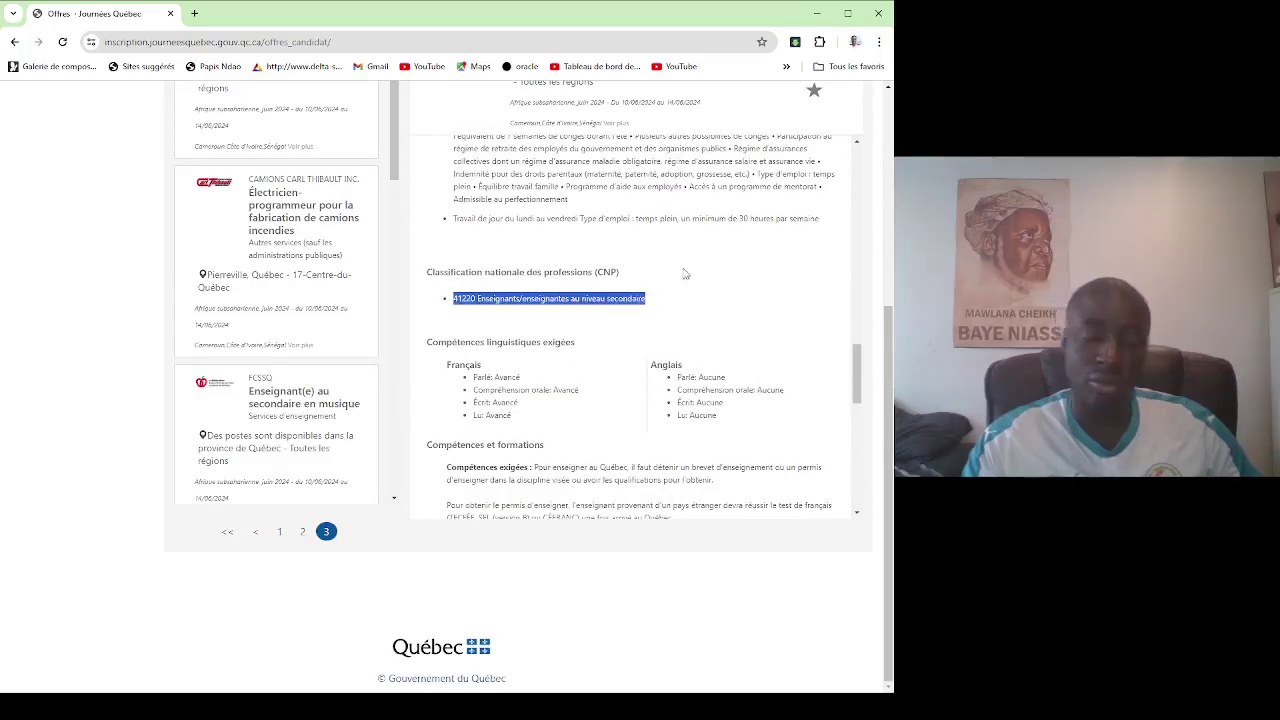
pyautogui.scroll(-3, 685, 273)
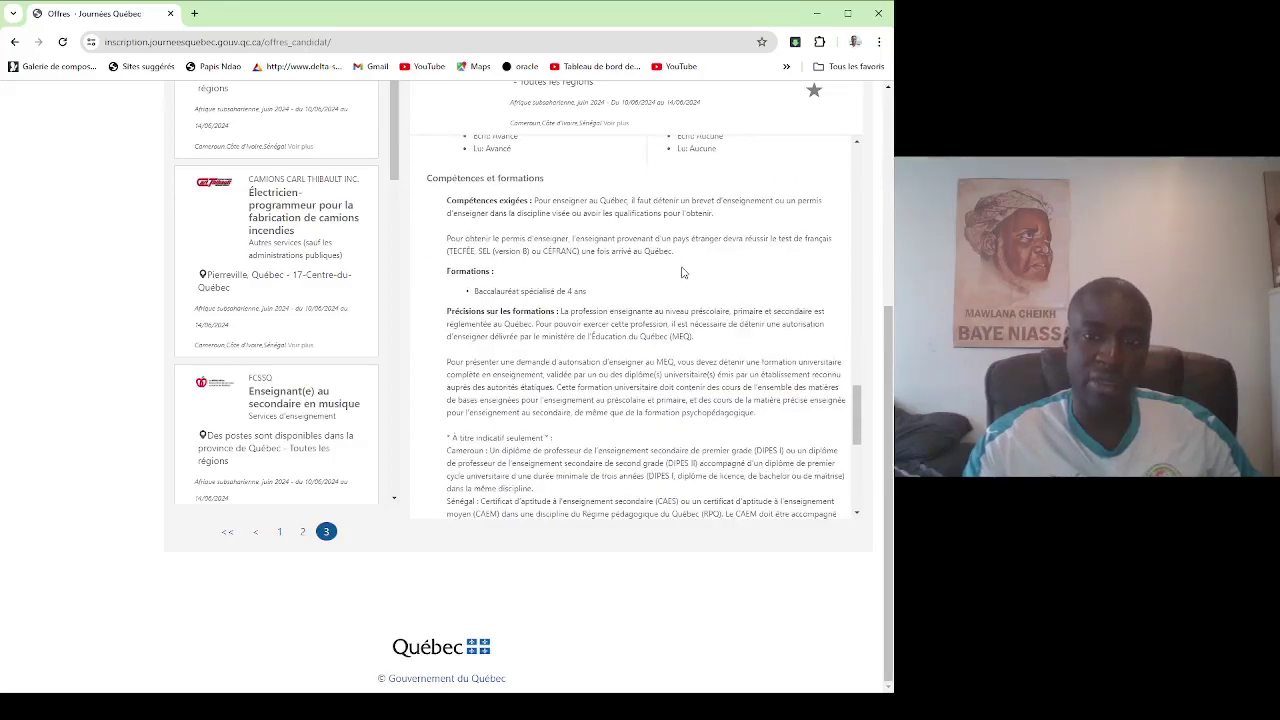
pyautogui.scroll(10, 683, 272)
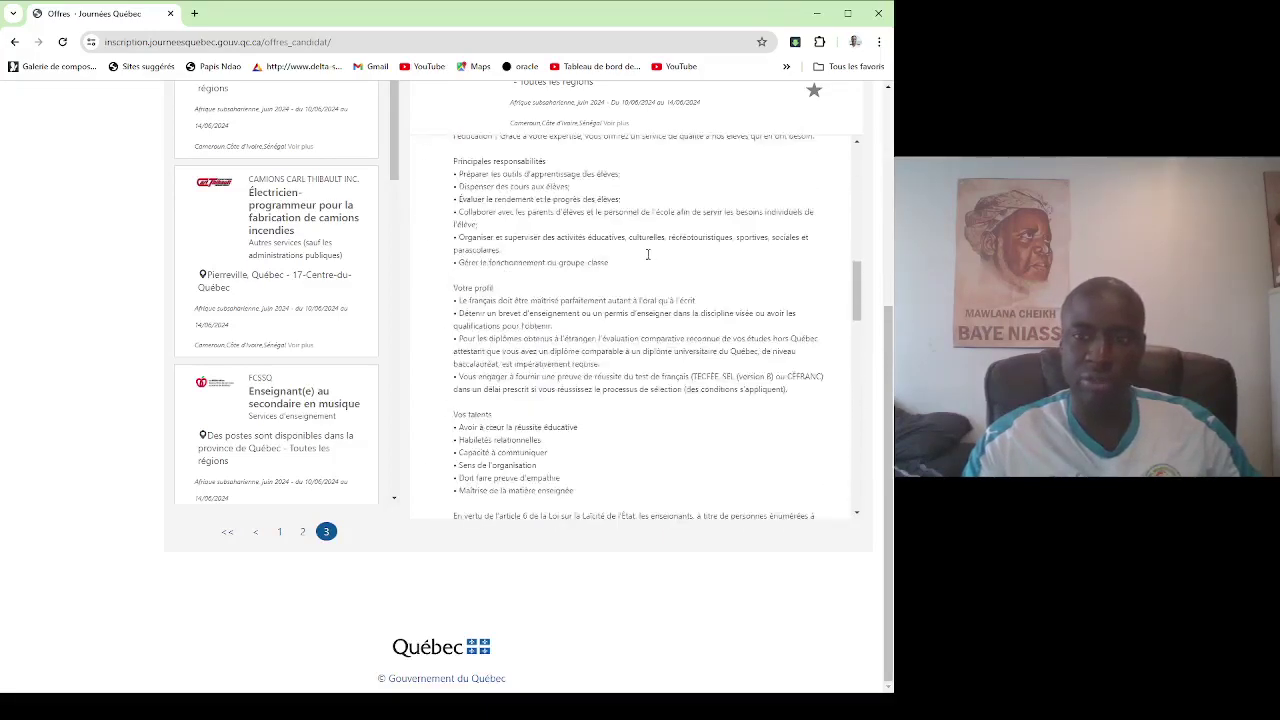
pyautogui.scroll(5, 648, 254)
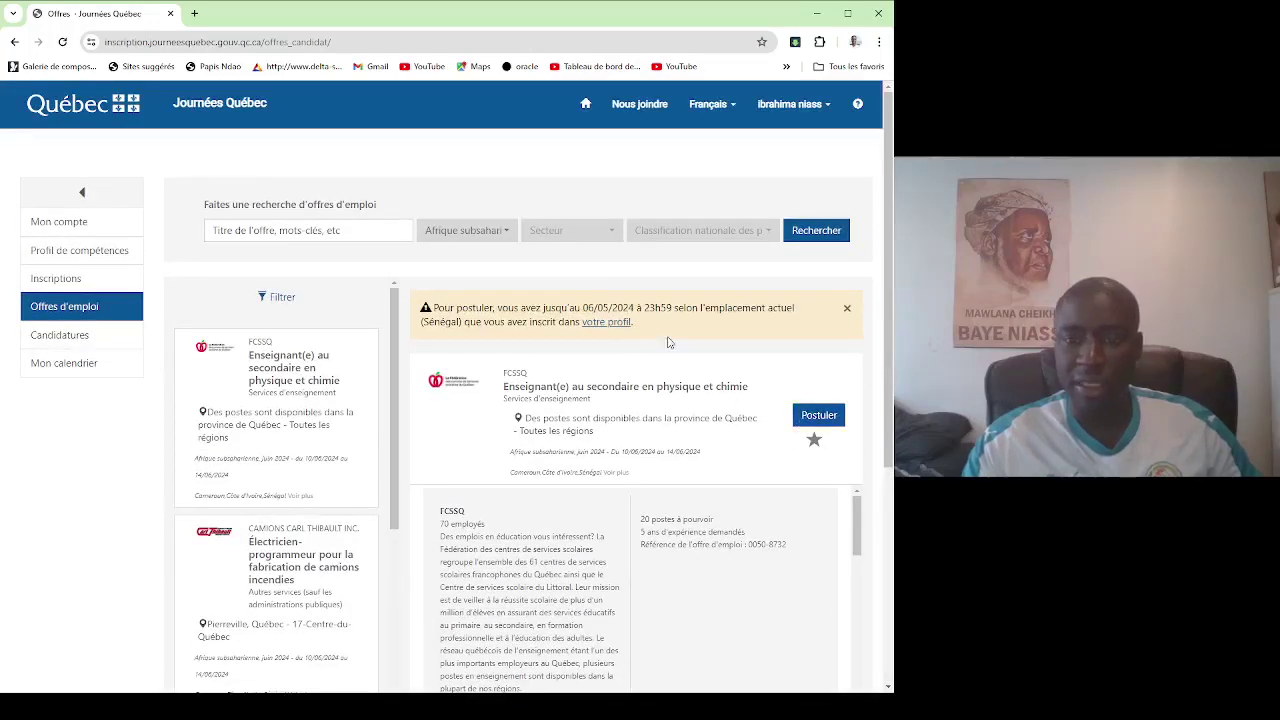
# Apply to the FCSSQ physics and chemistry offer sharing your name, check Candidatures, then return to offers.
pyautogui.click(836, 421)
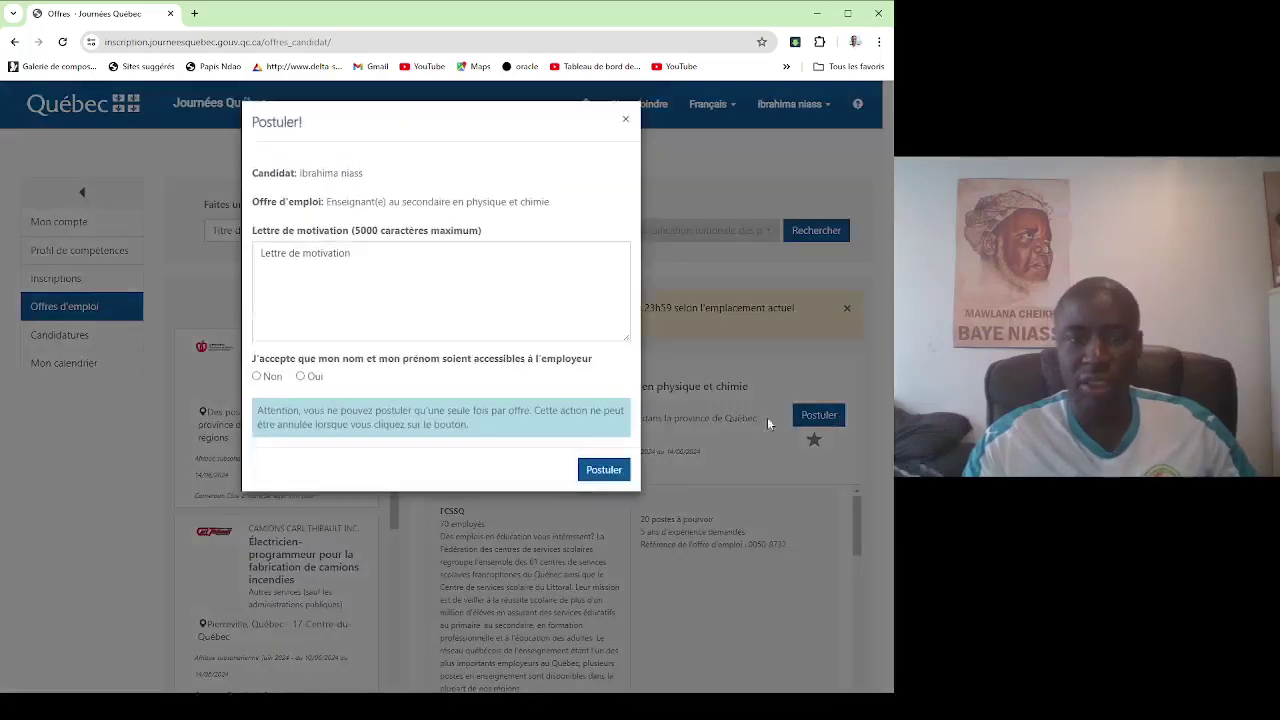
pyautogui.click(343, 287)
pyautogui.click(301, 376)
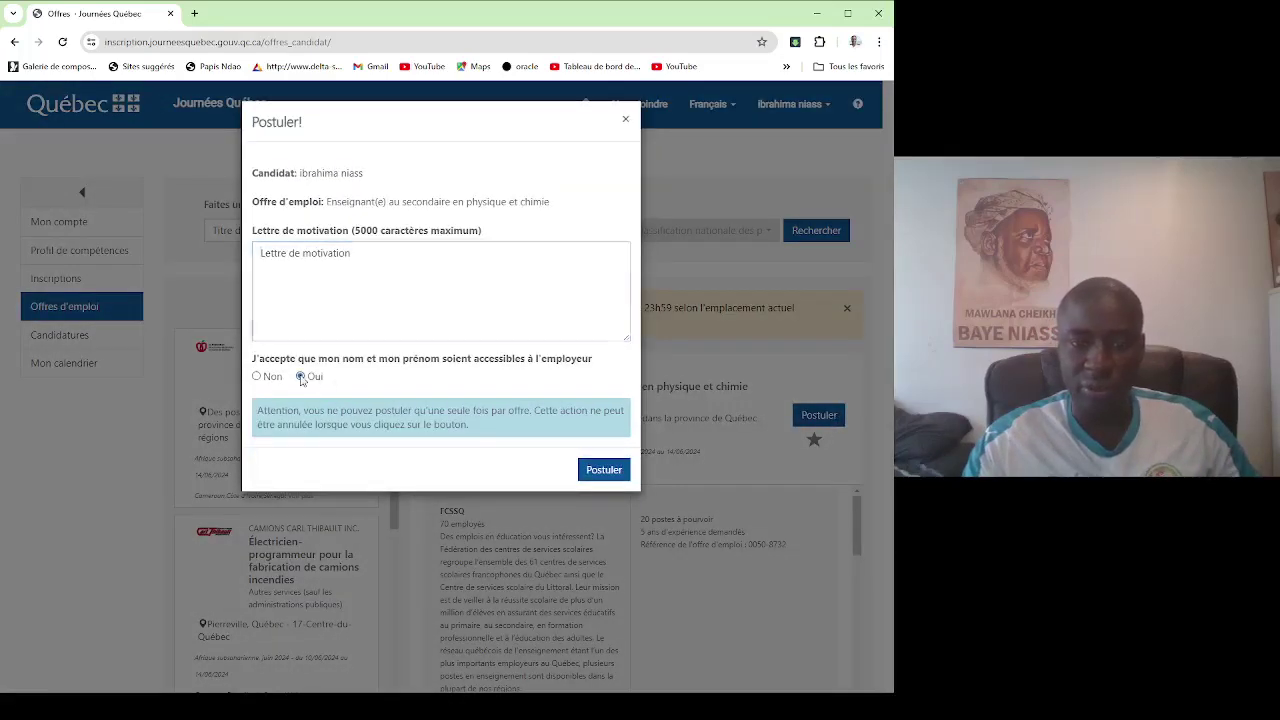
pyautogui.click(612, 470)
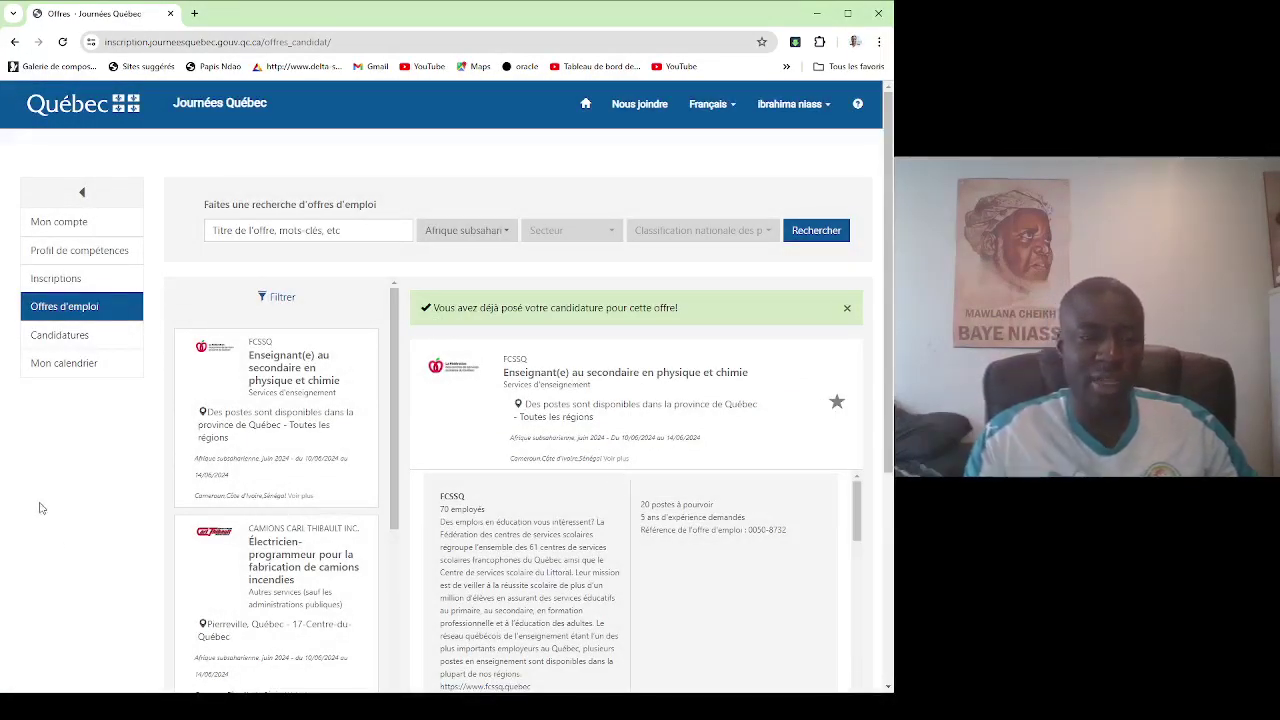
pyautogui.click(77, 343)
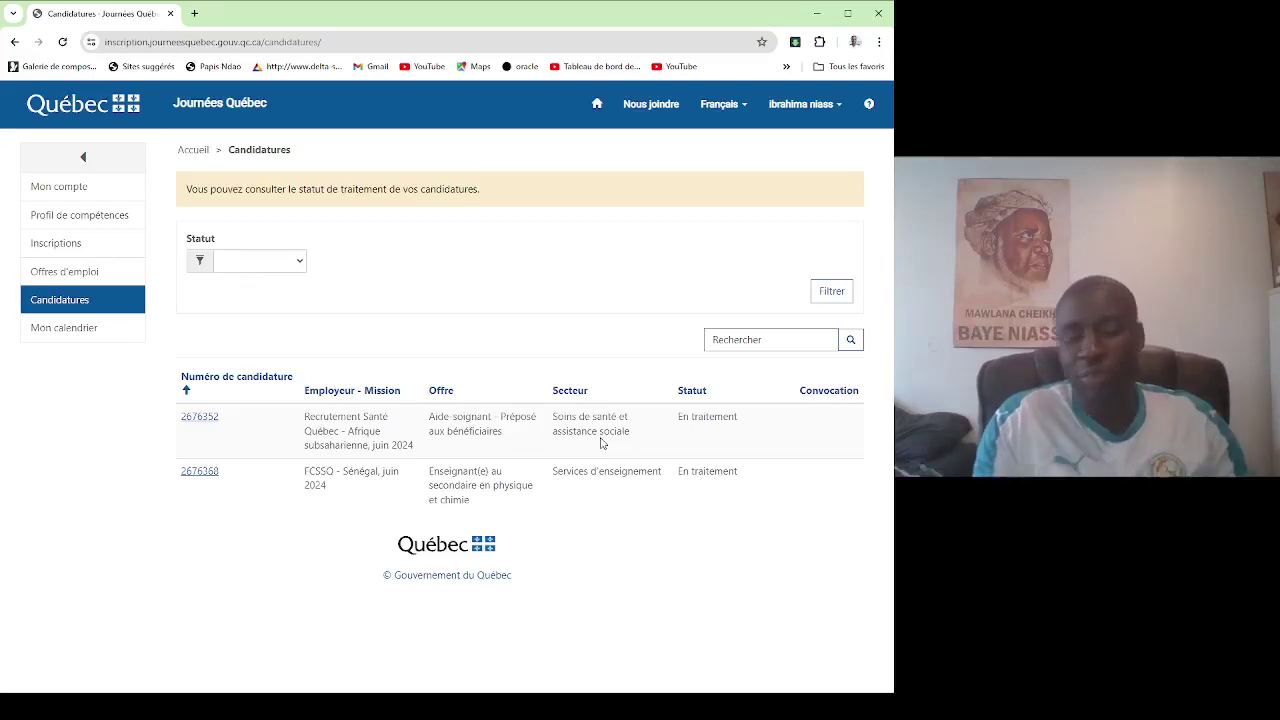
pyautogui.click(46, 274)
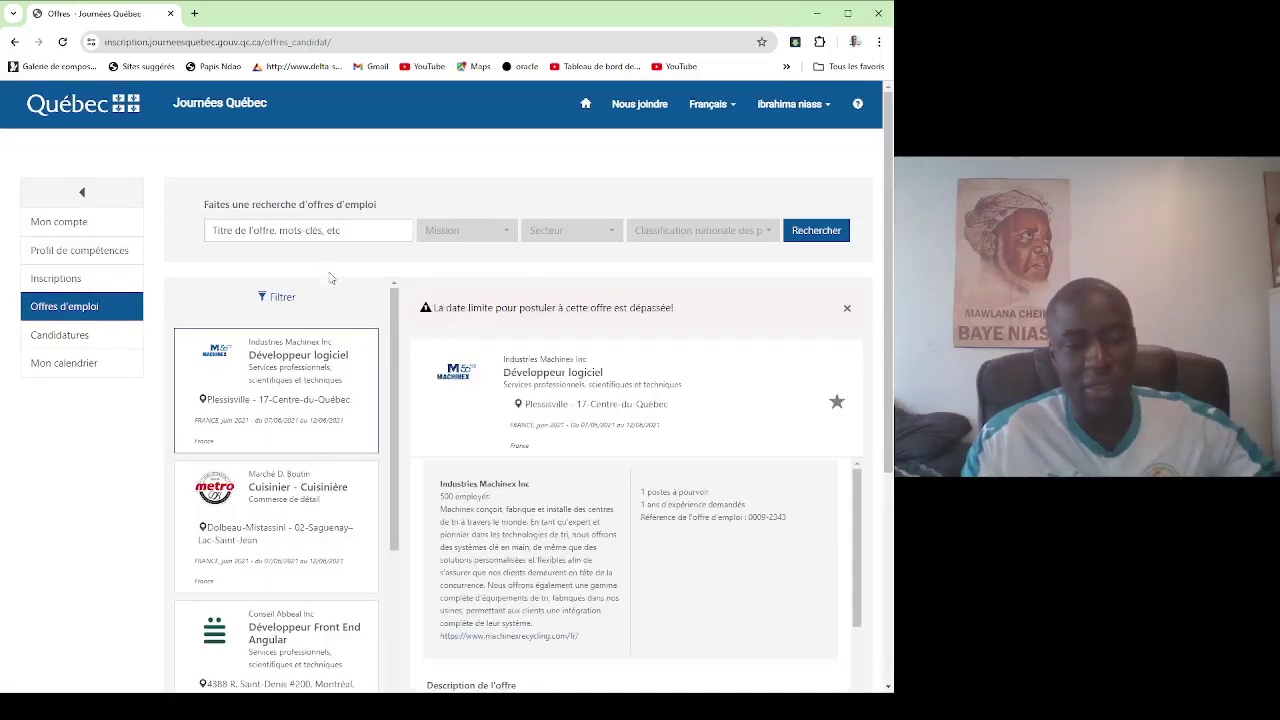
# Filter the offers again to Afrique subsaharienne, juin 2024 and scroll the results.
pyautogui.click(510, 236)
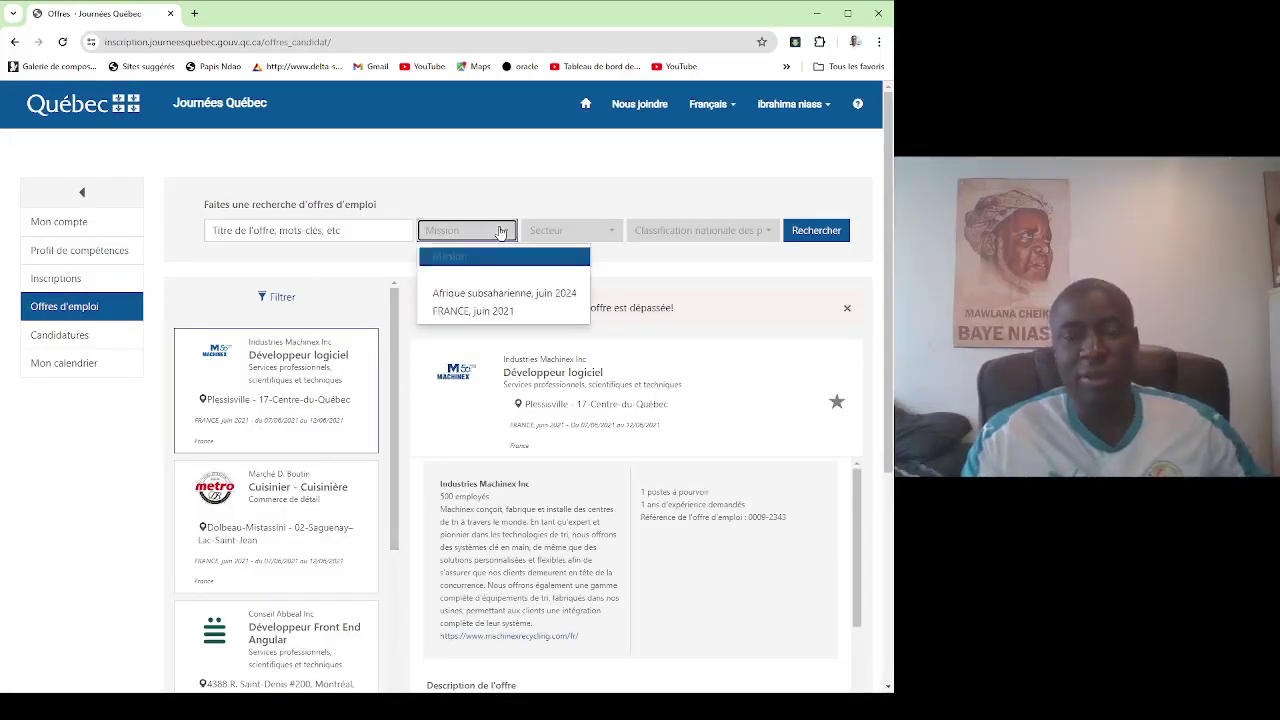
pyautogui.click(516, 294)
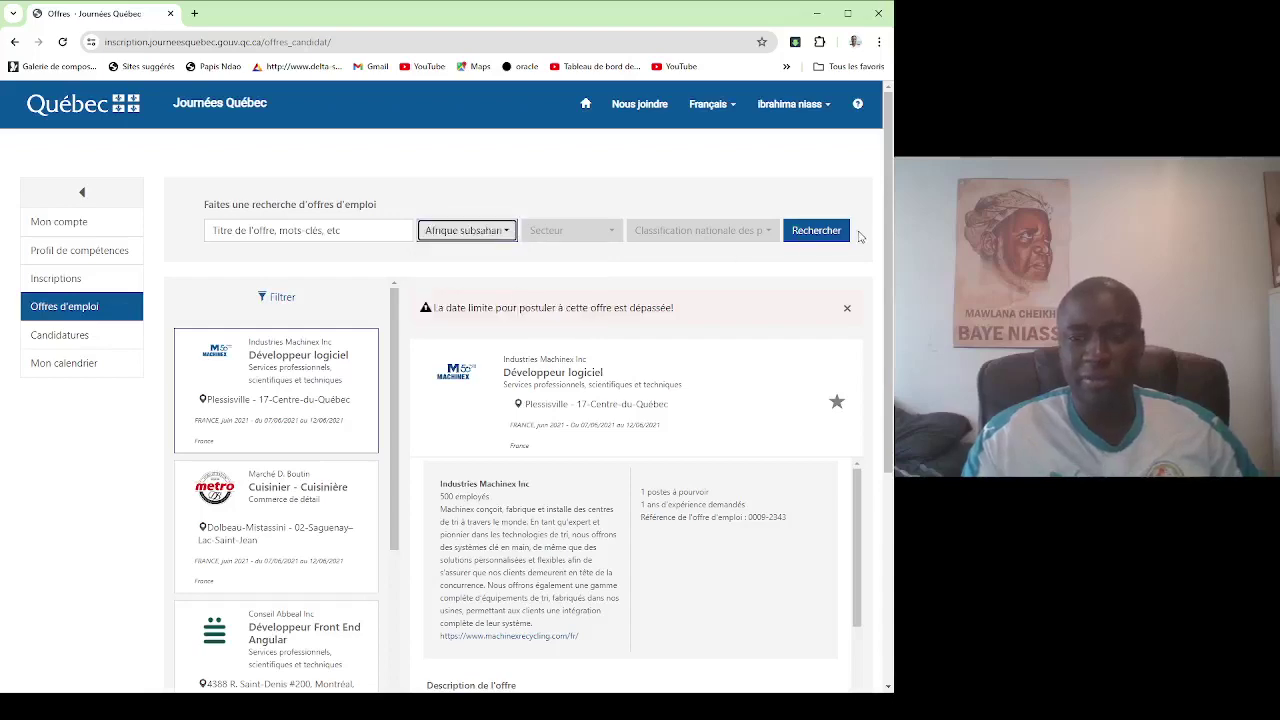
pyautogui.click(847, 233)
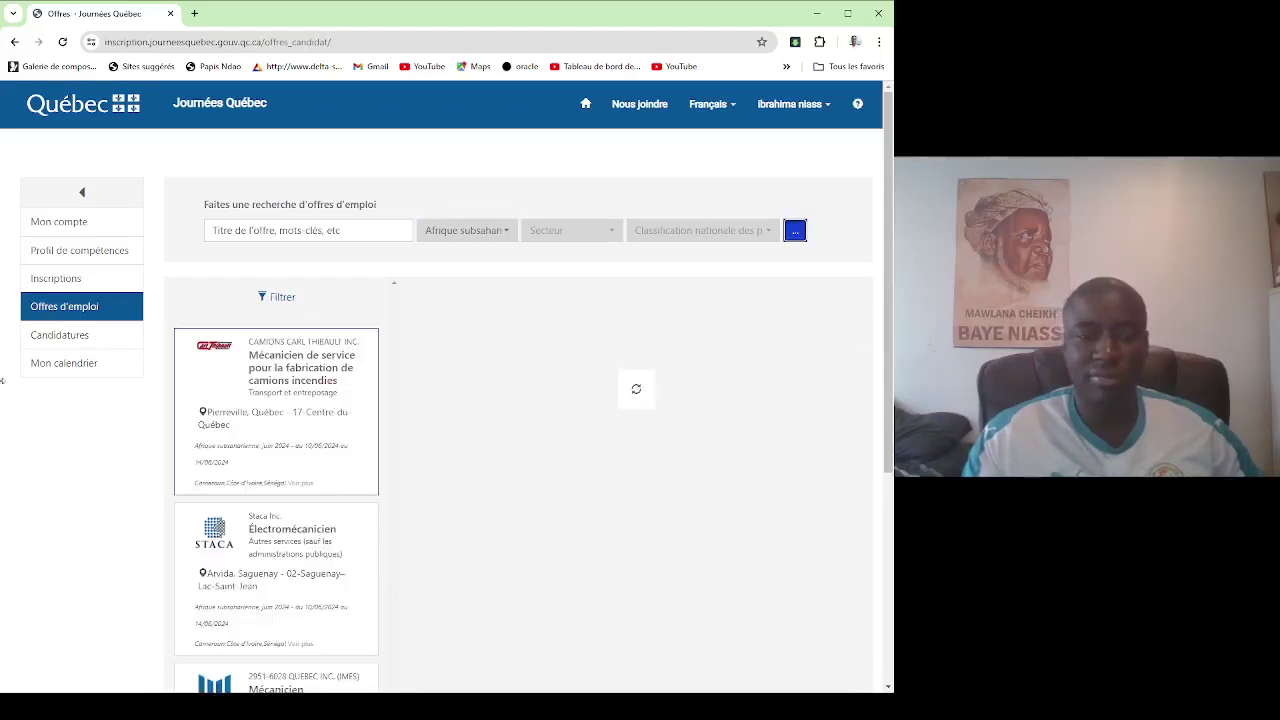
pyautogui.scroll(-8, 250, 450)
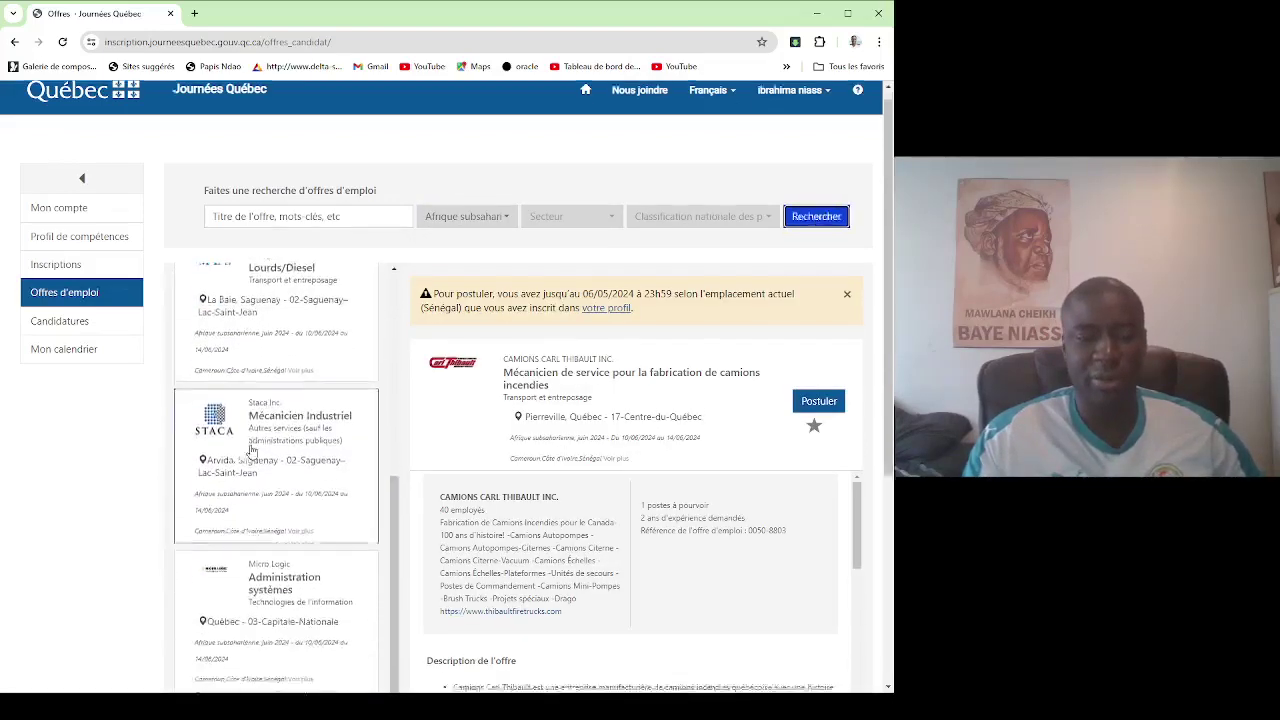
pyautogui.scroll(3, 285, 300)
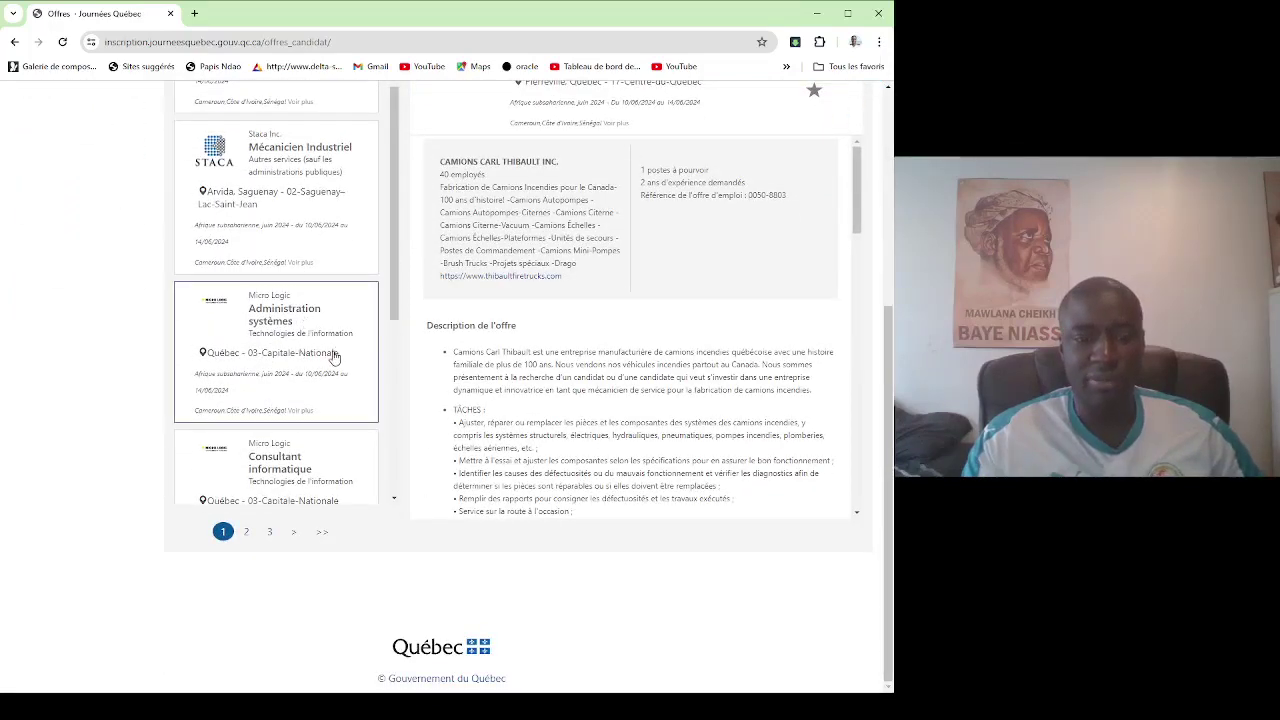
pyautogui.scroll(1, 333, 355)
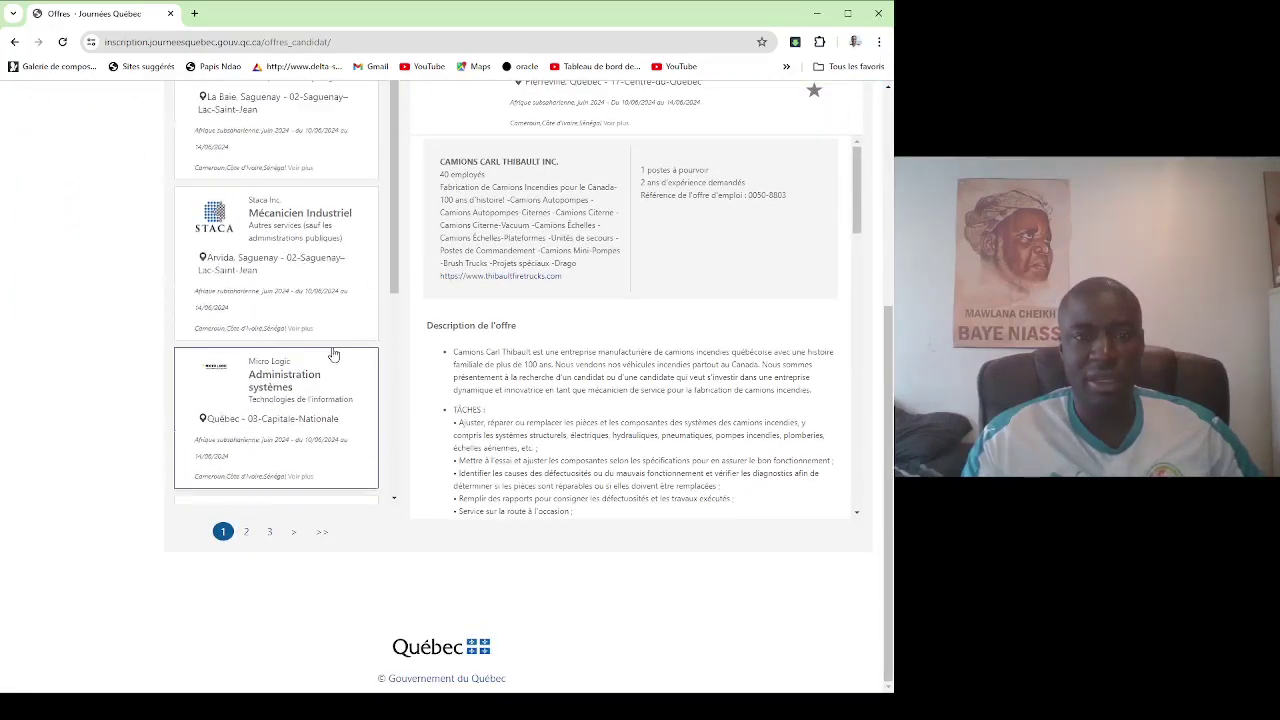
# Open Staca Inc.'s Mécanicien Industriel offer in Arvida, Saguenay and read its CNP 72400 and requirements.
pyautogui.click(343, 237)
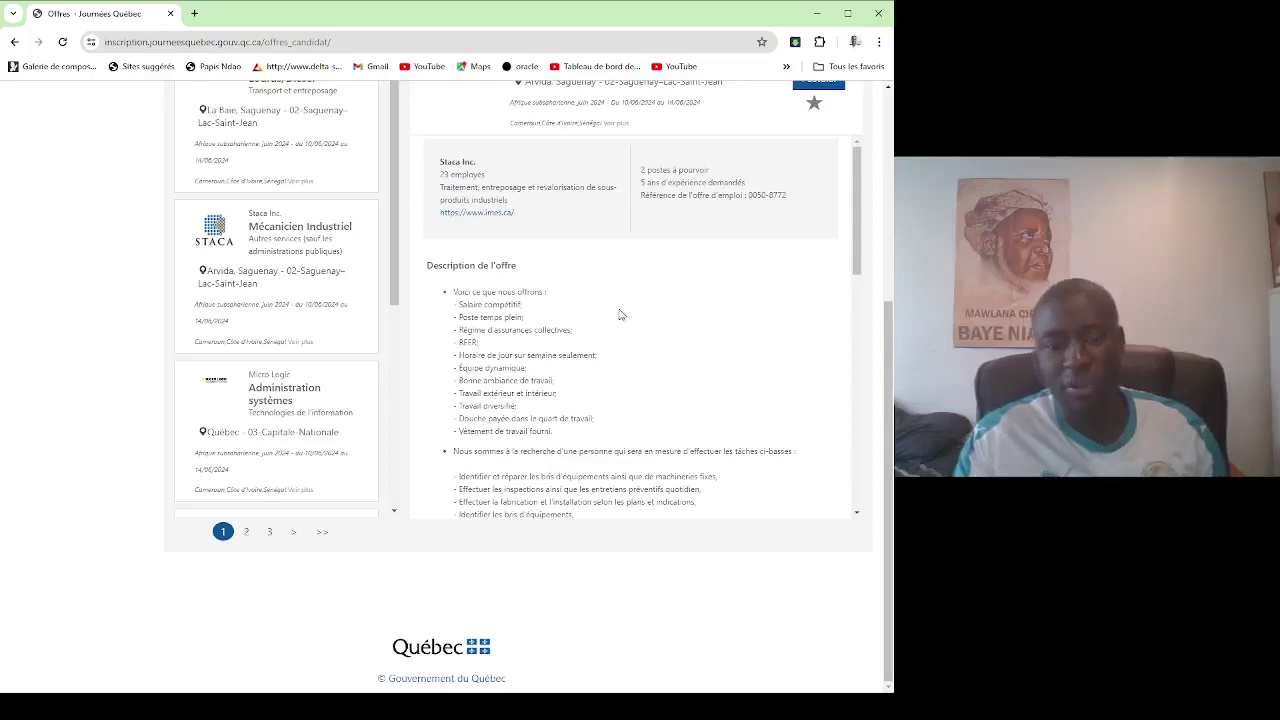
pyautogui.scroll(-5, 619, 315)
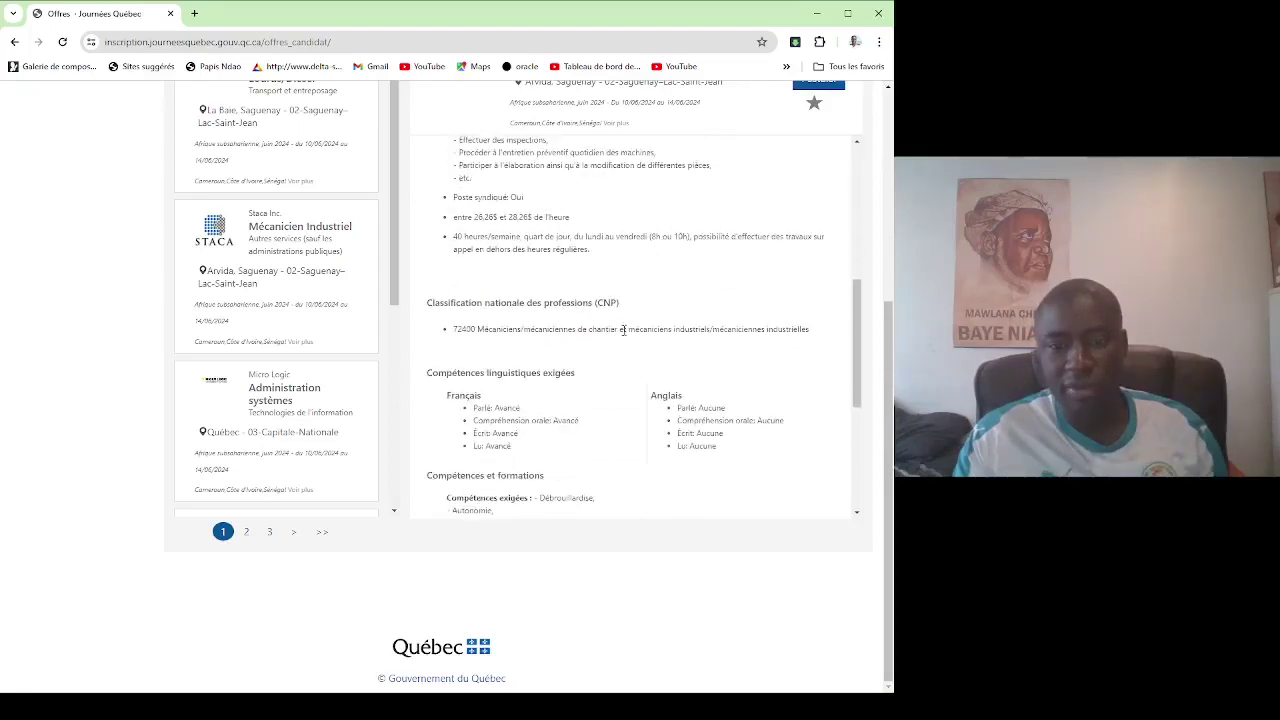
pyautogui.scroll(-1, 623, 330)
pyautogui.scroll(-1, 623, 335)
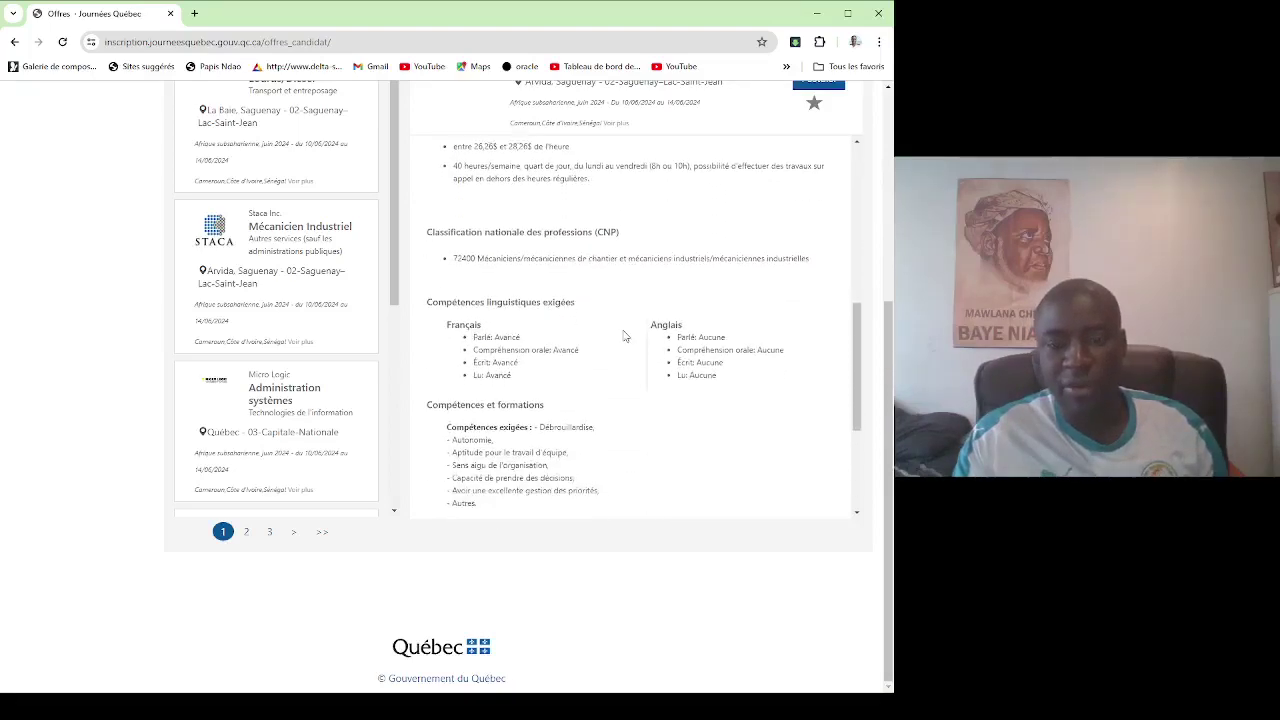
pyautogui.scroll(-2, 623, 331)
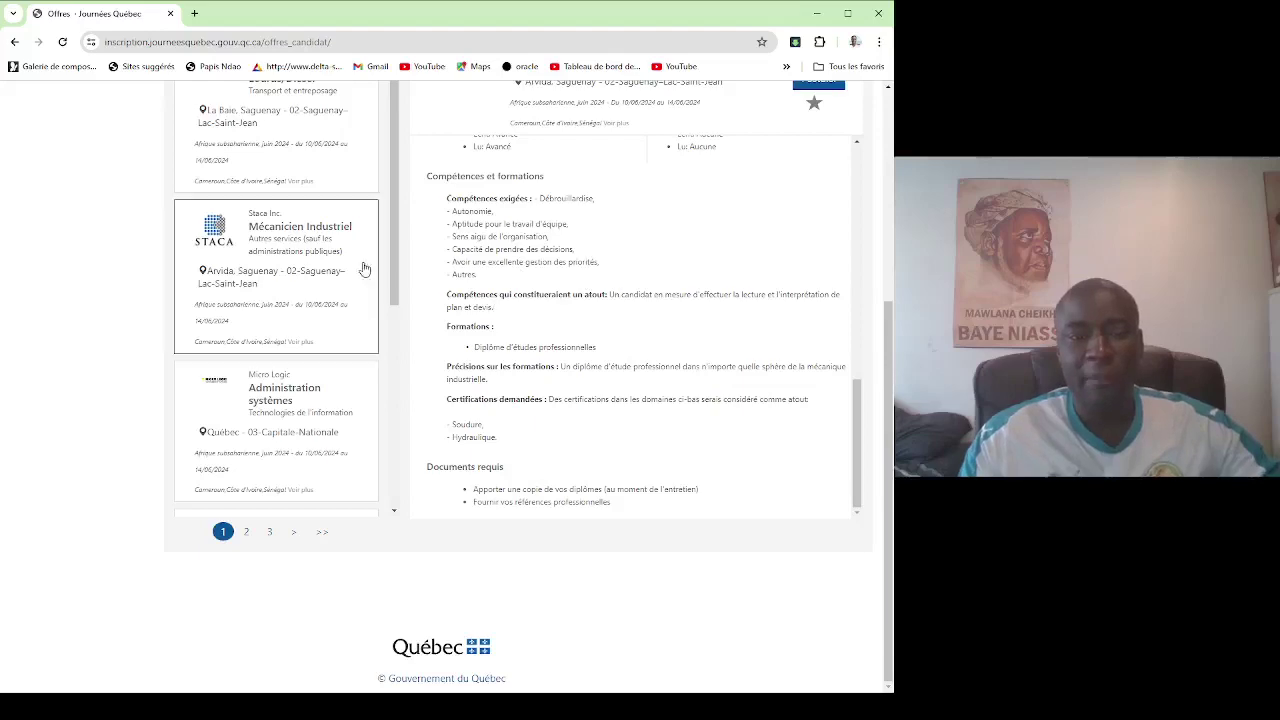
pyautogui.scroll(2, 340, 240)
pyautogui.scroll(-6, 343, 330)
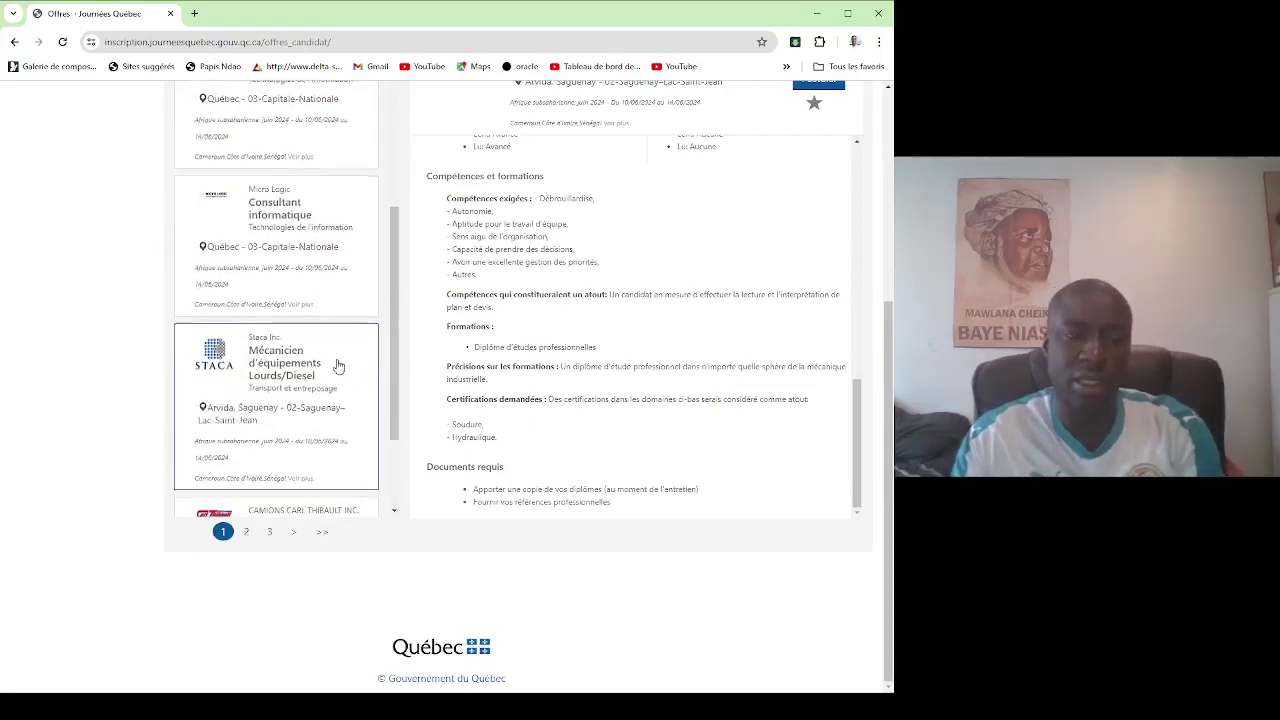
pyautogui.scroll(3, 340, 370)
pyautogui.scroll(4, 337, 367)
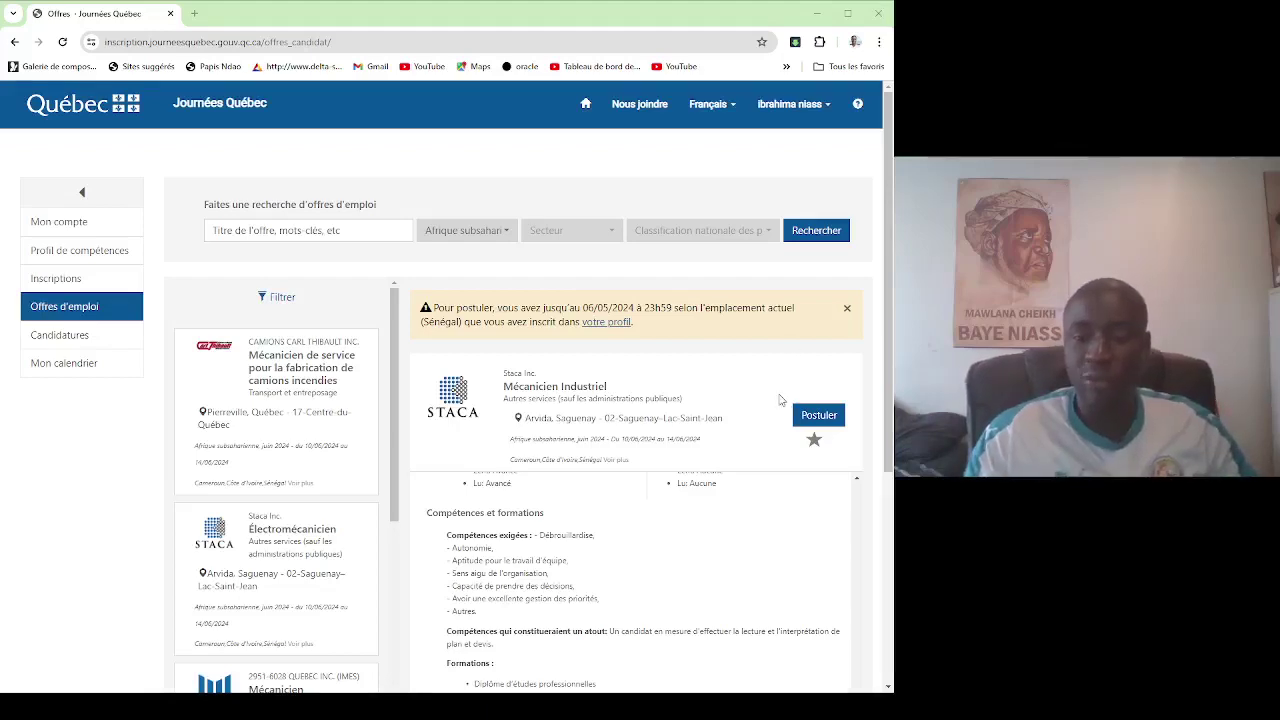
# Select the Staca Inc. company, title and location text, and open a new browser tab.
pyautogui.scroll(-2, 487, 481)
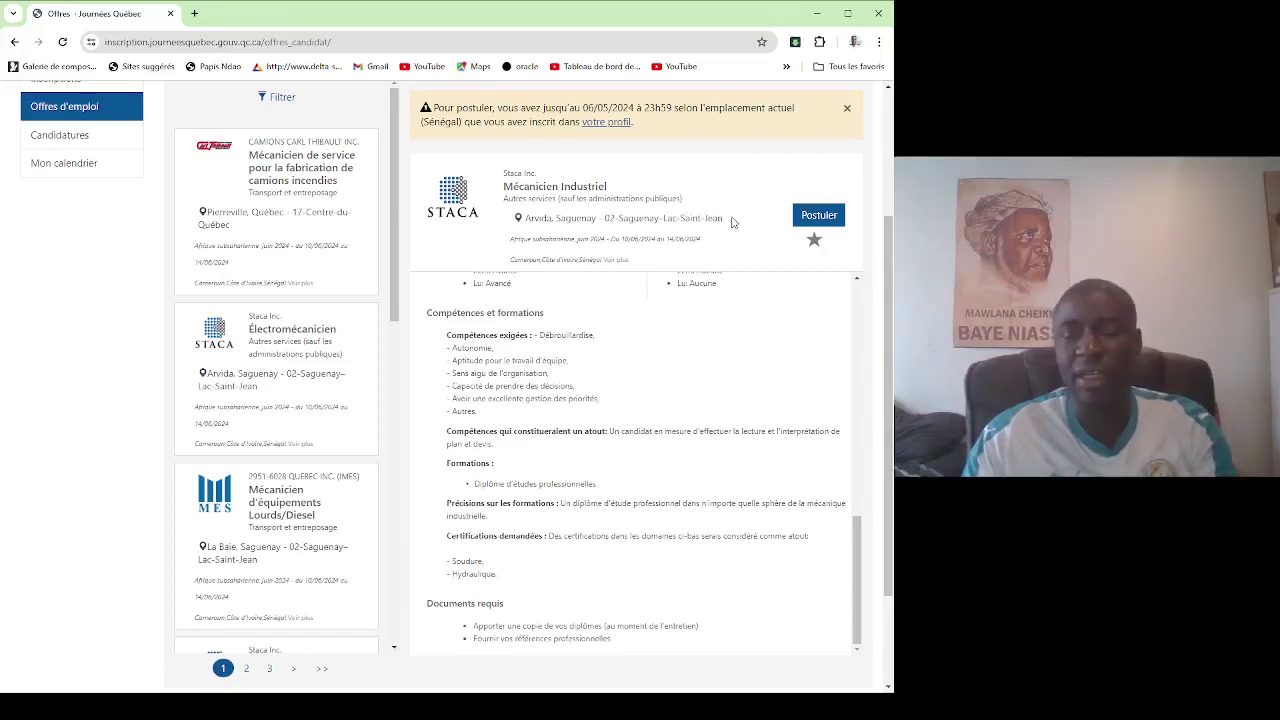
pyautogui.moveTo(510, 226); pyautogui.dragTo(499, 177)
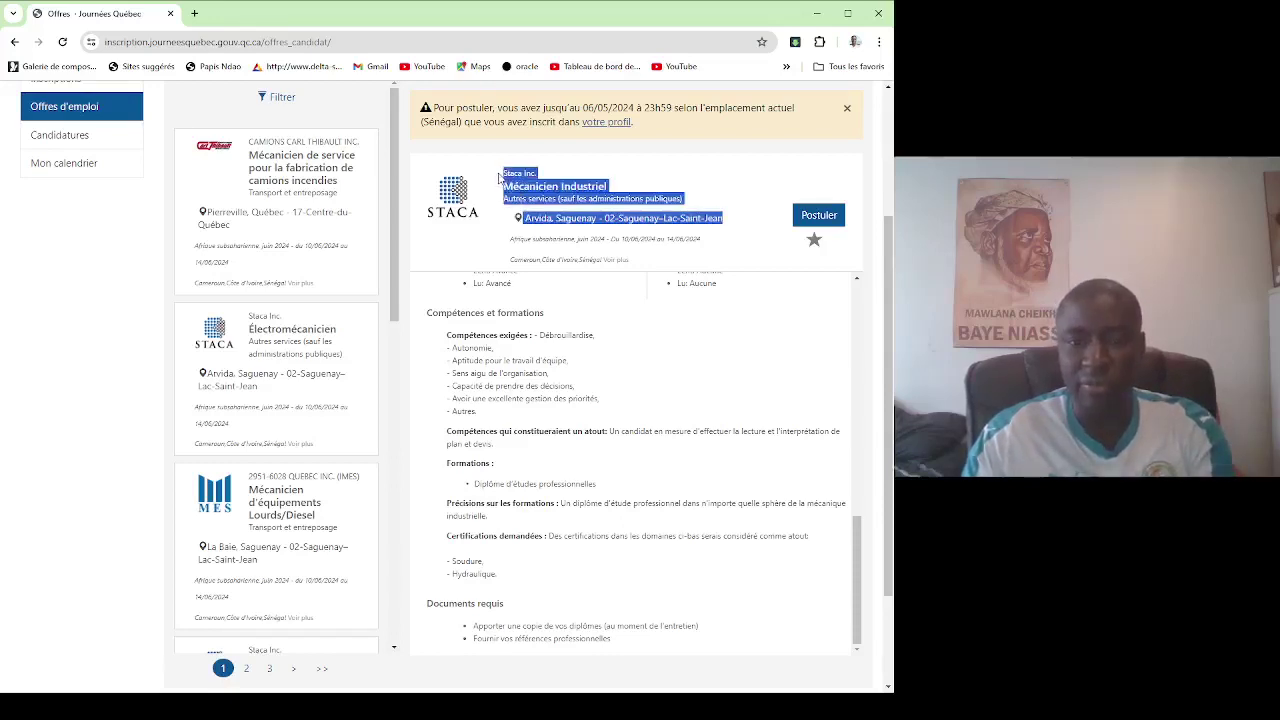
pyautogui.click(194, 14)
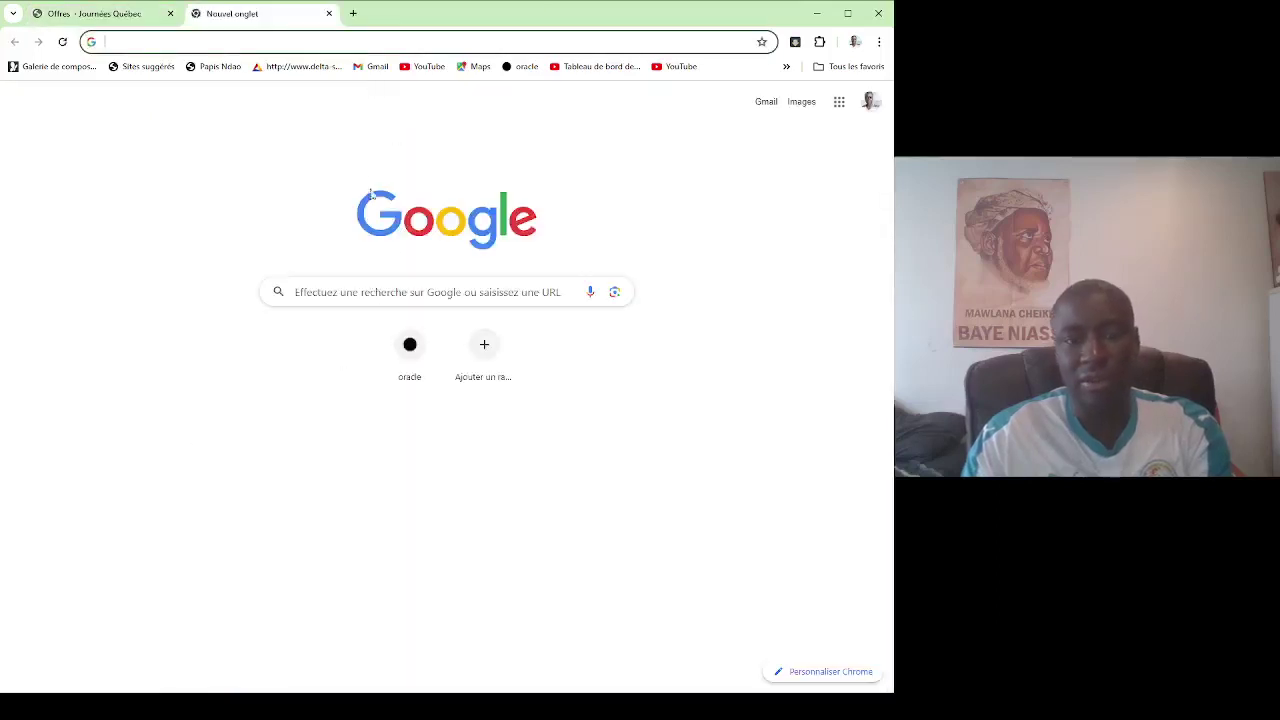
# Go to google.fr and search for the pasted Staca Inc. offer details.
pyautogui.write('google.fr')
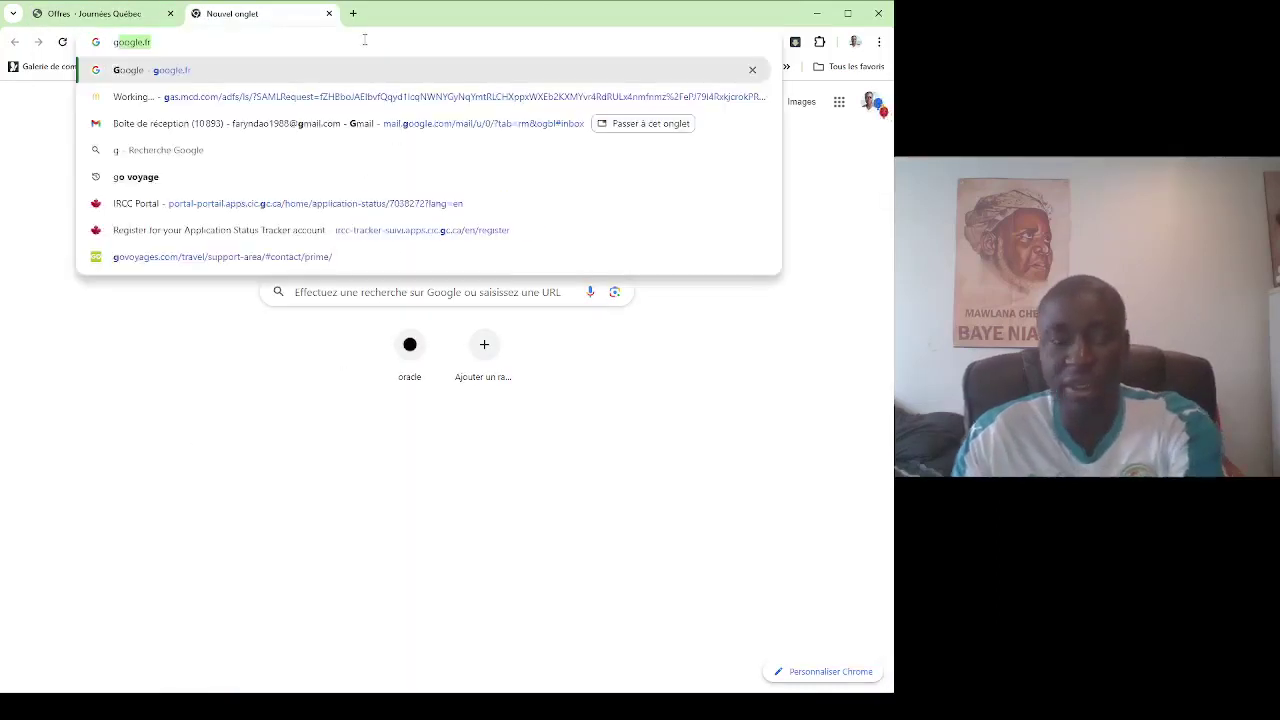
pyautogui.press('Return')
pyautogui.write('Staca Inc.')
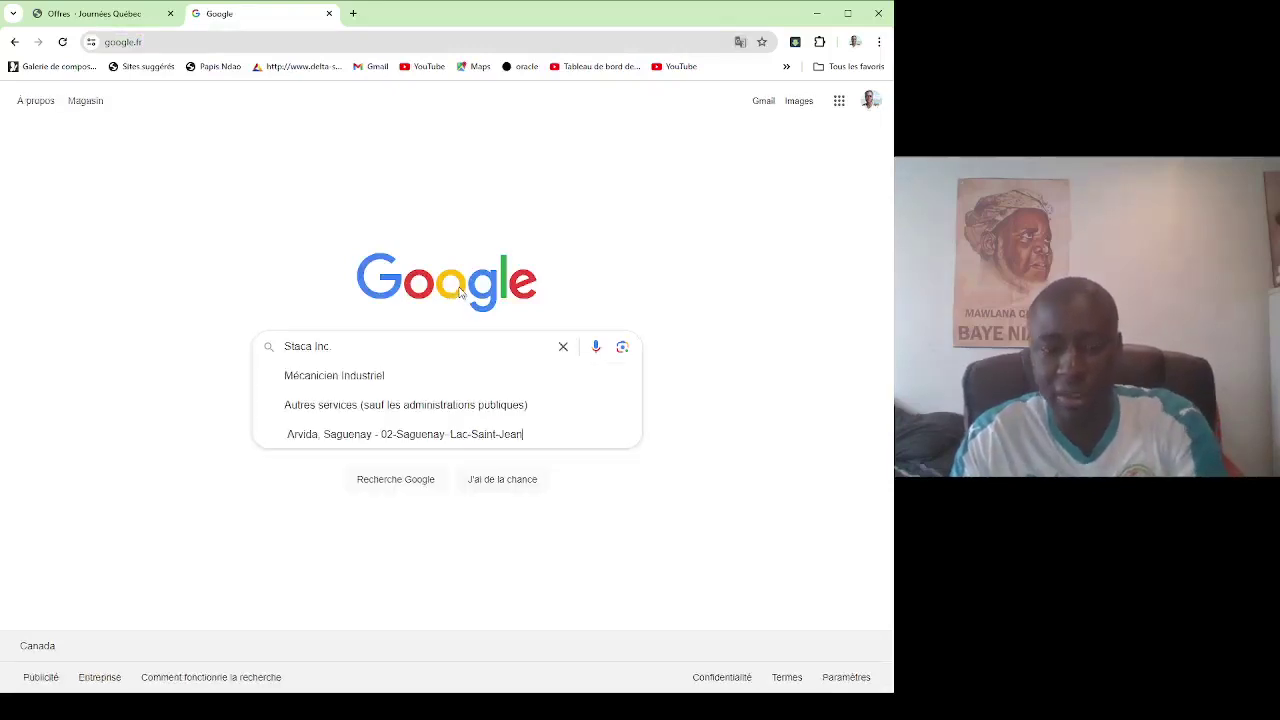
pyautogui.press('Return')
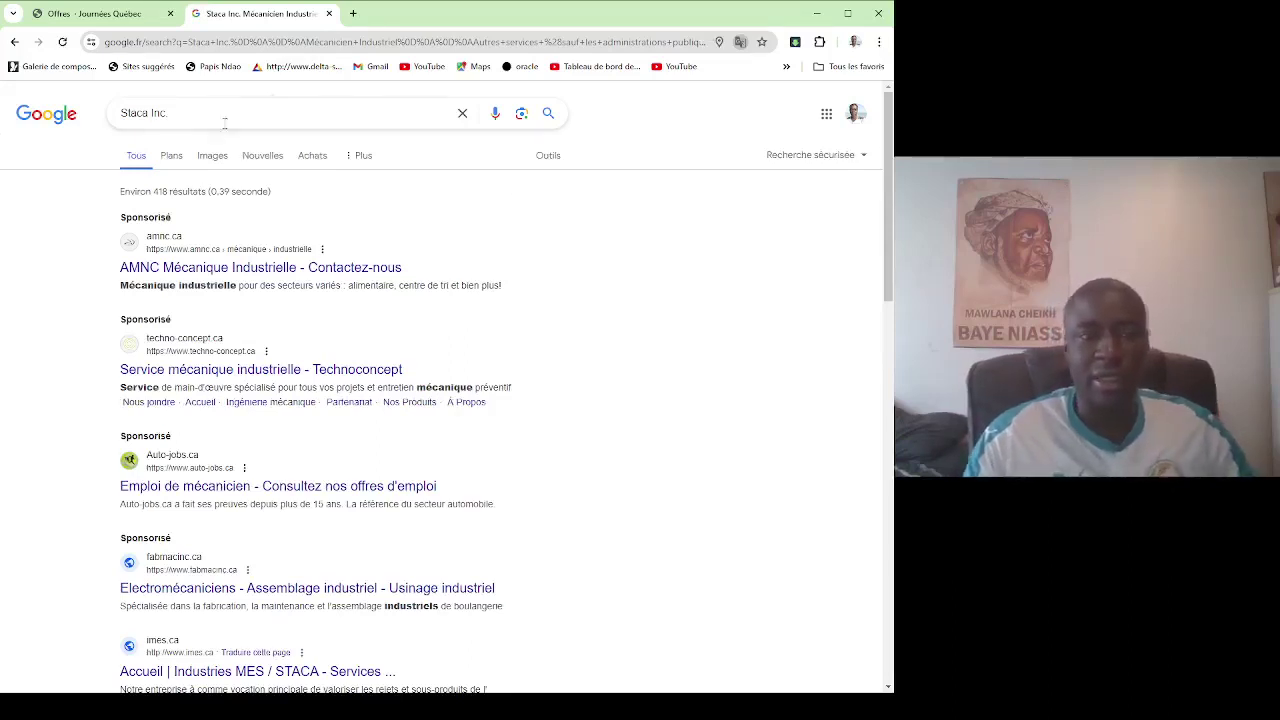
# Inspect the multi-line query, selecting the company name and the Autres services line.
pyautogui.click(181, 115)
pyautogui.doubleClick(180, 113)
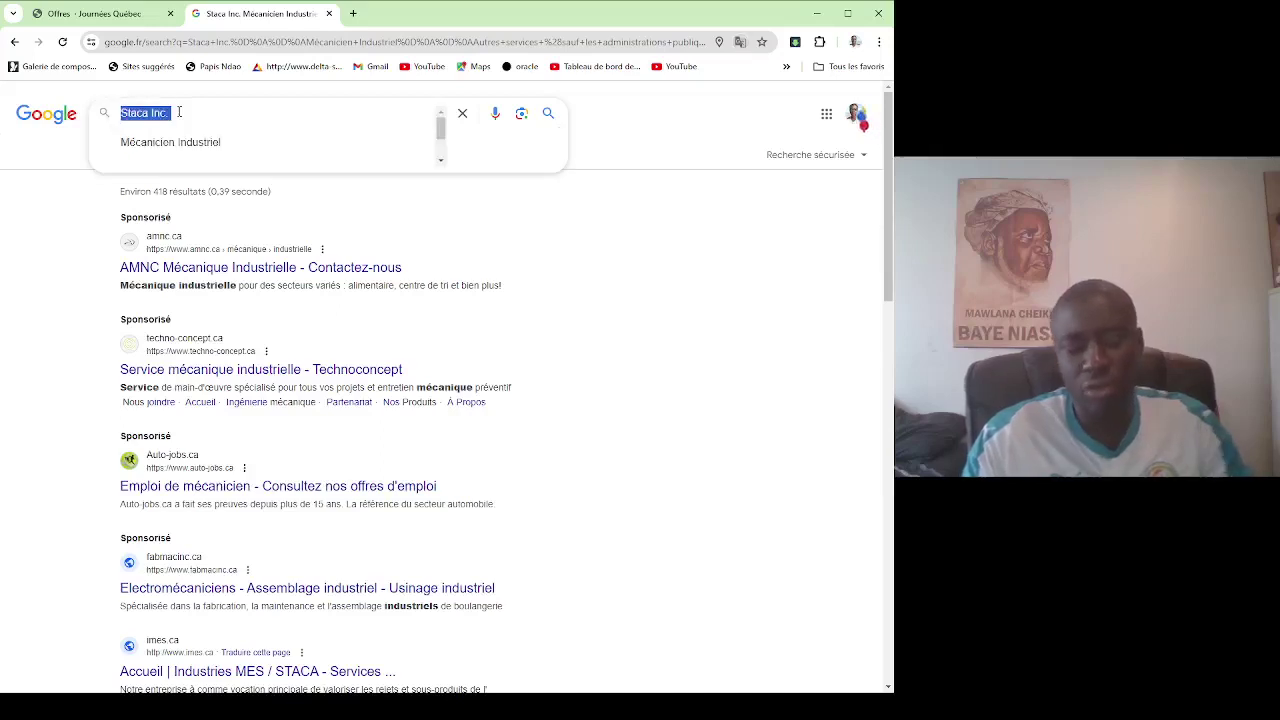
pyautogui.scroll(-2, 300, 135)
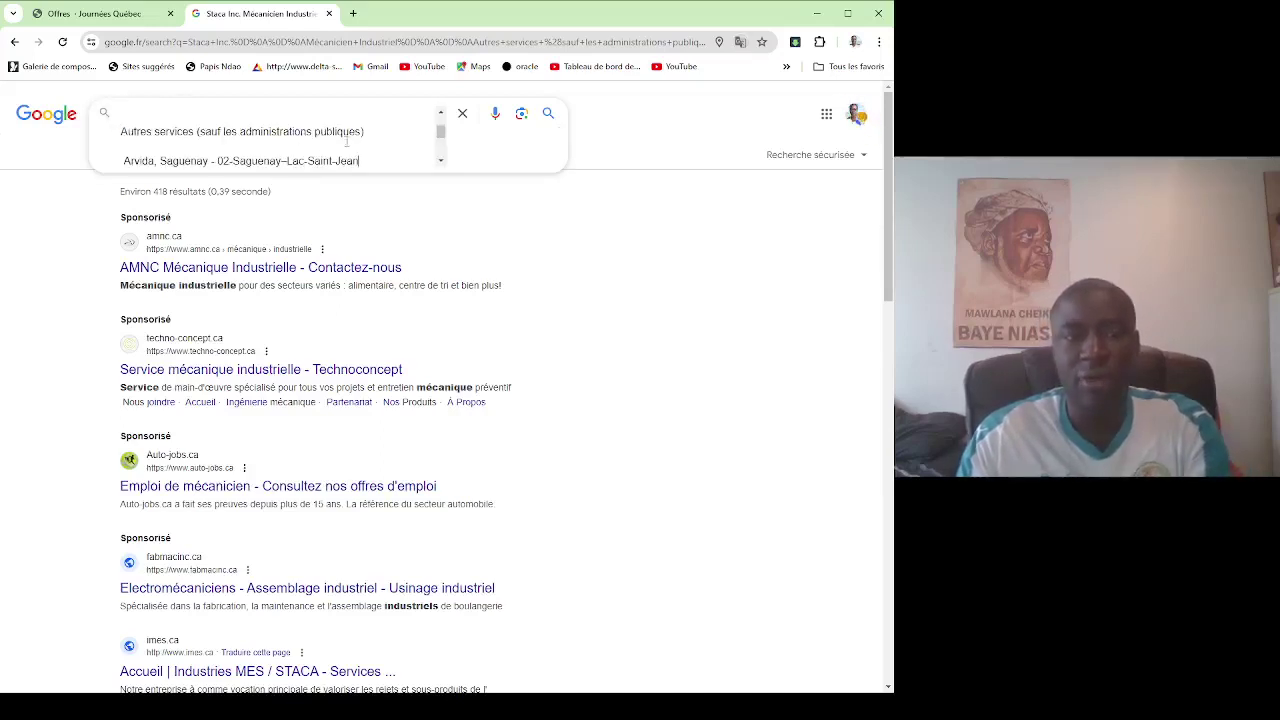
pyautogui.moveTo(367, 141); pyautogui.dragTo(122, 106)
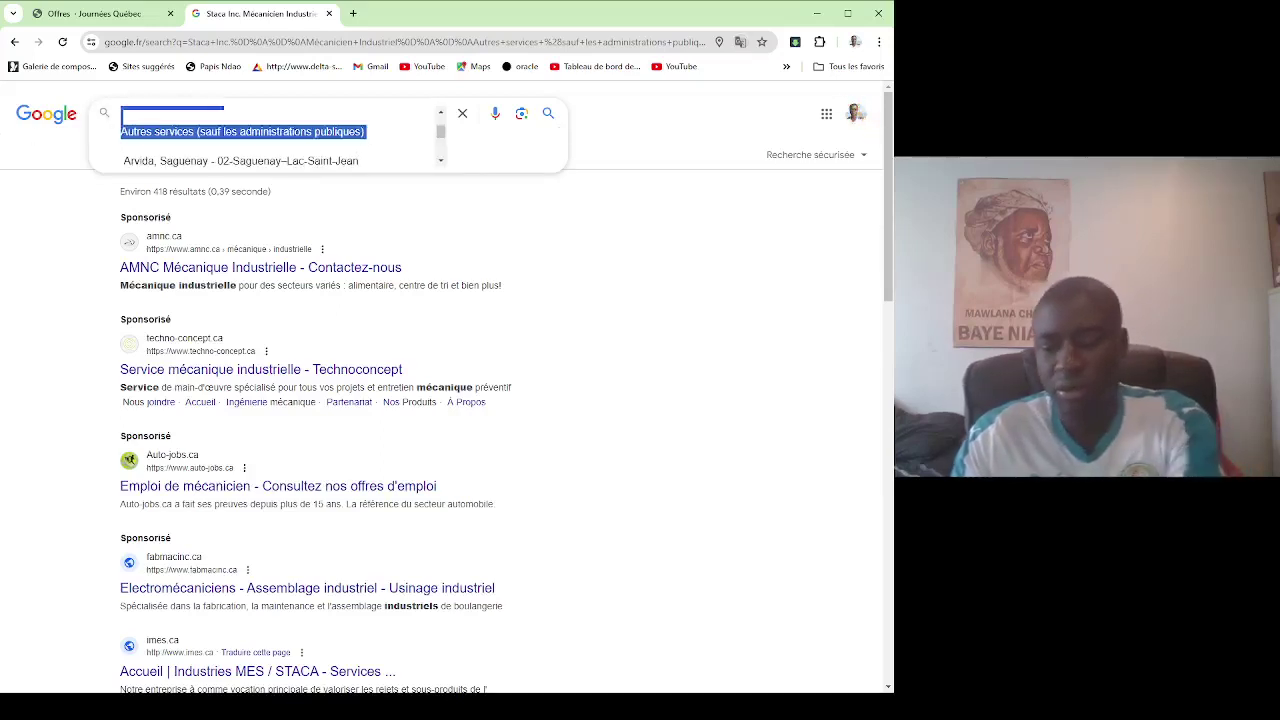
pyautogui.click(133, 137)
pyautogui.scroll(2, 133, 137)
pyautogui.scroll(-1, 133, 137)
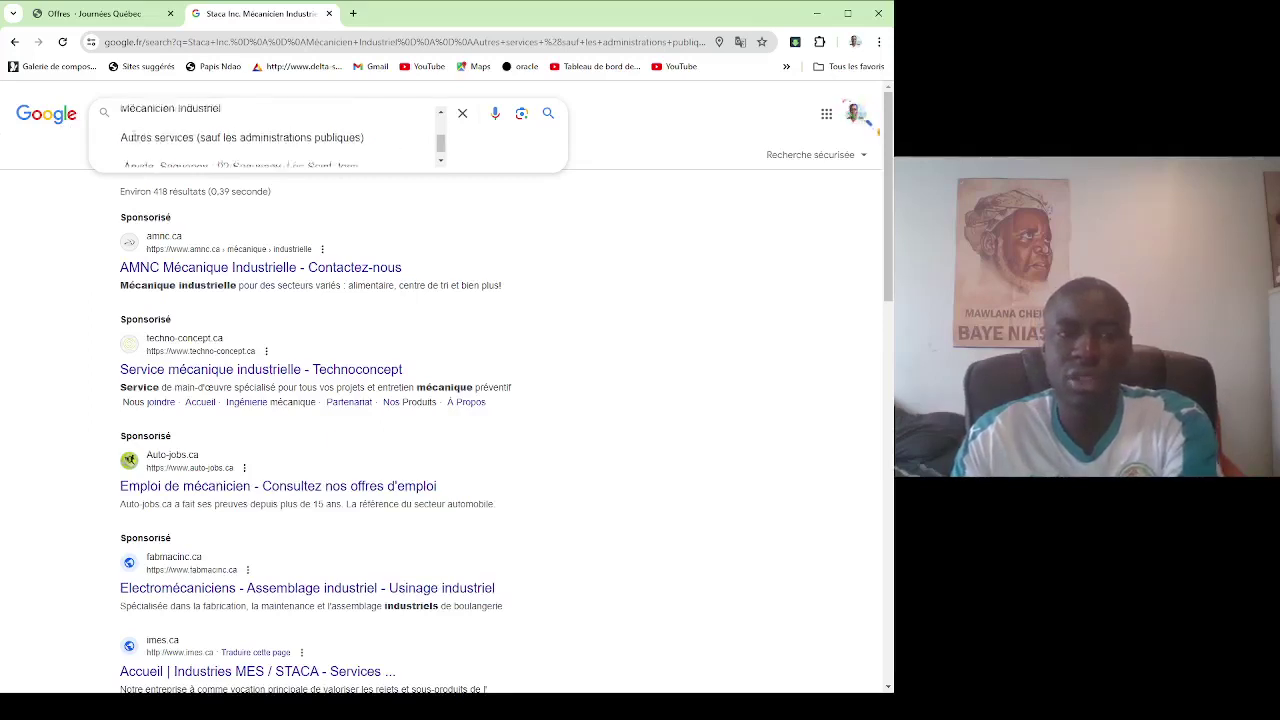
pyautogui.scroll(-1, 133, 137)
pyautogui.scroll(2, 133, 137)
pyautogui.scroll(-2, 132, 142)
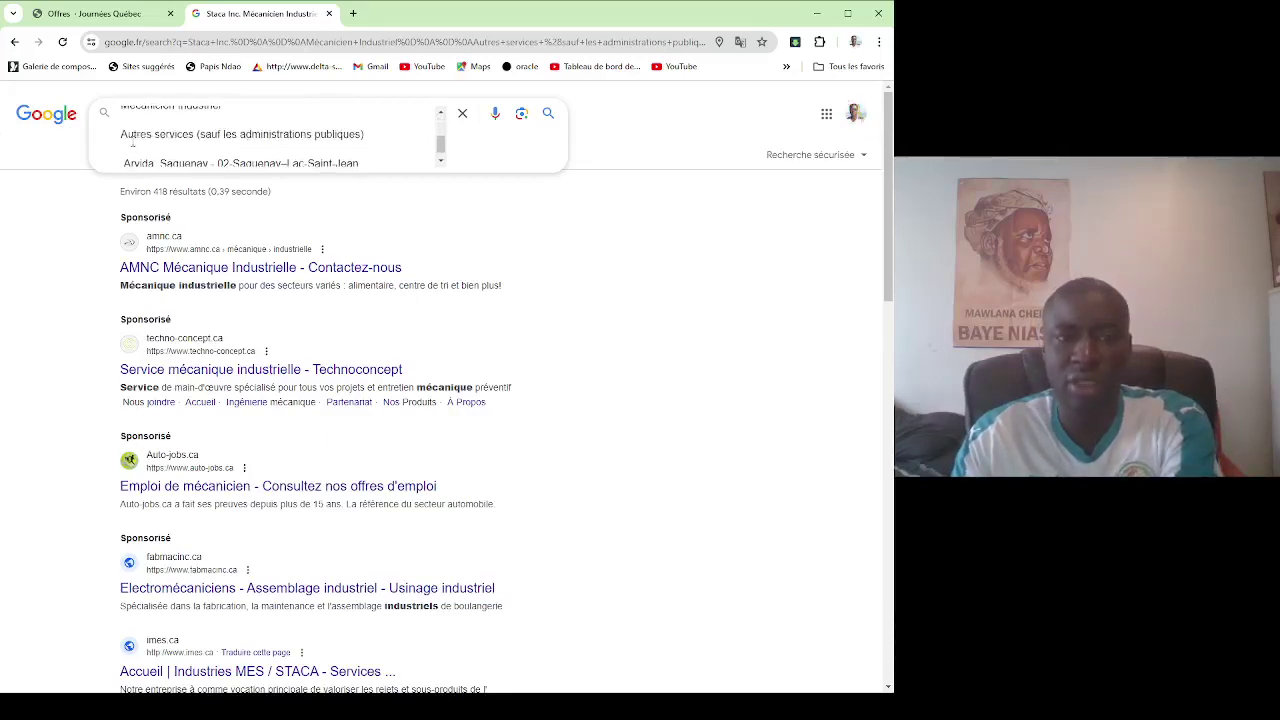
pyautogui.scroll(-1, 166, 145)
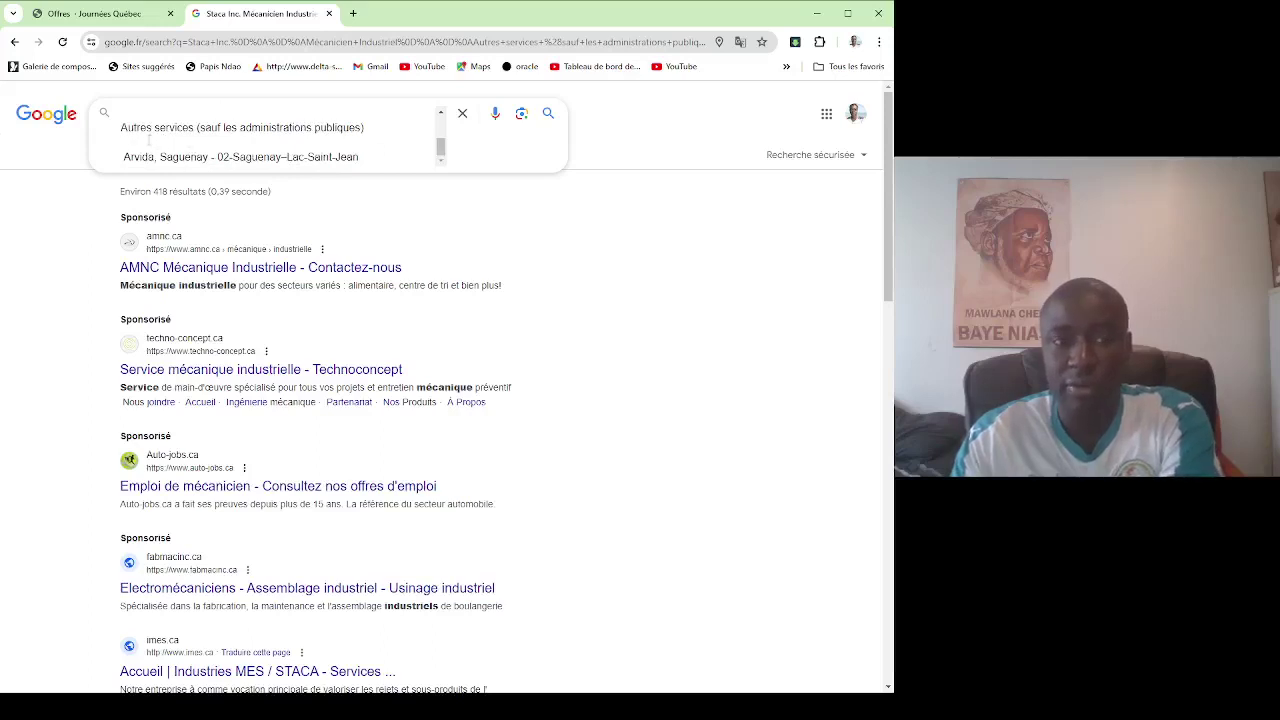
# Cut the query down to the Arvida, Saguenay location line and search it.
pyautogui.hotkey('ctrl', 'a')
pyautogui.press('BackSpace')
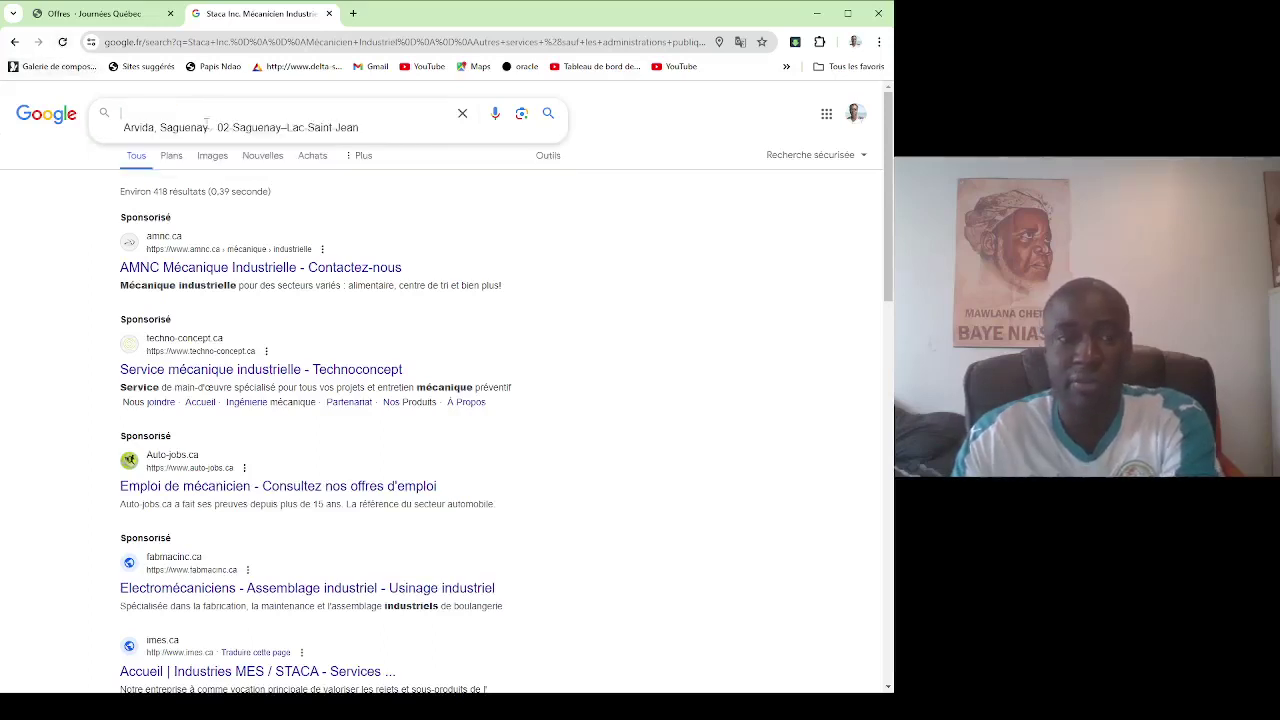
pyautogui.press('Delete')
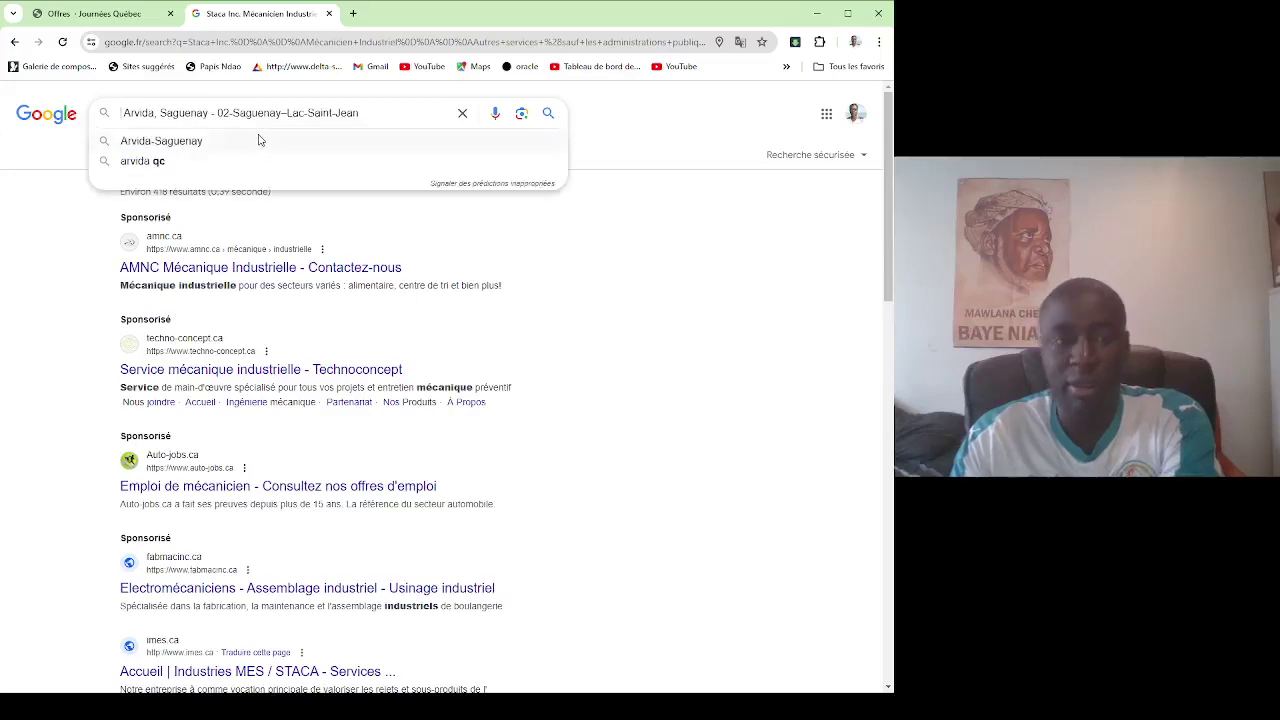
pyautogui.press('Return')
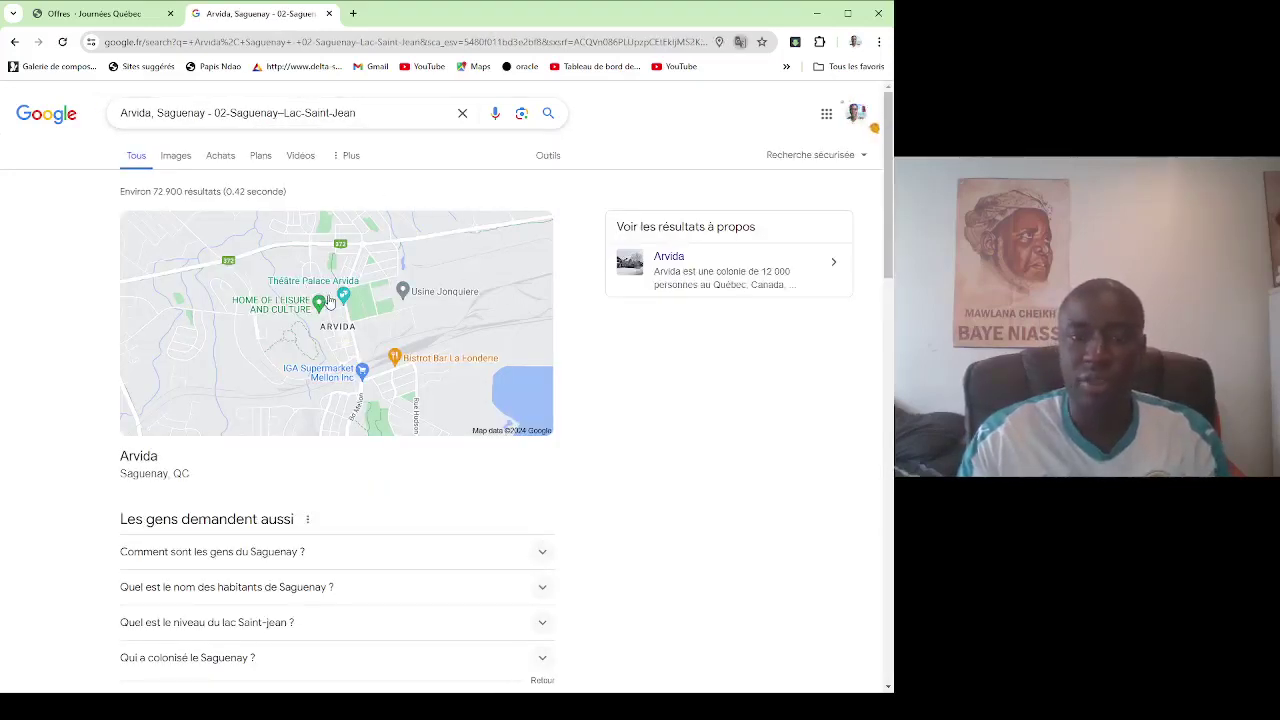
# Restore the full offer details and delete the Autres services and job title lines.
pyautogui.doubleClick(318, 112)
pyautogui.hotkey('ctrl', 'a')
pyautogui.hotkey('ctrl', 'c')
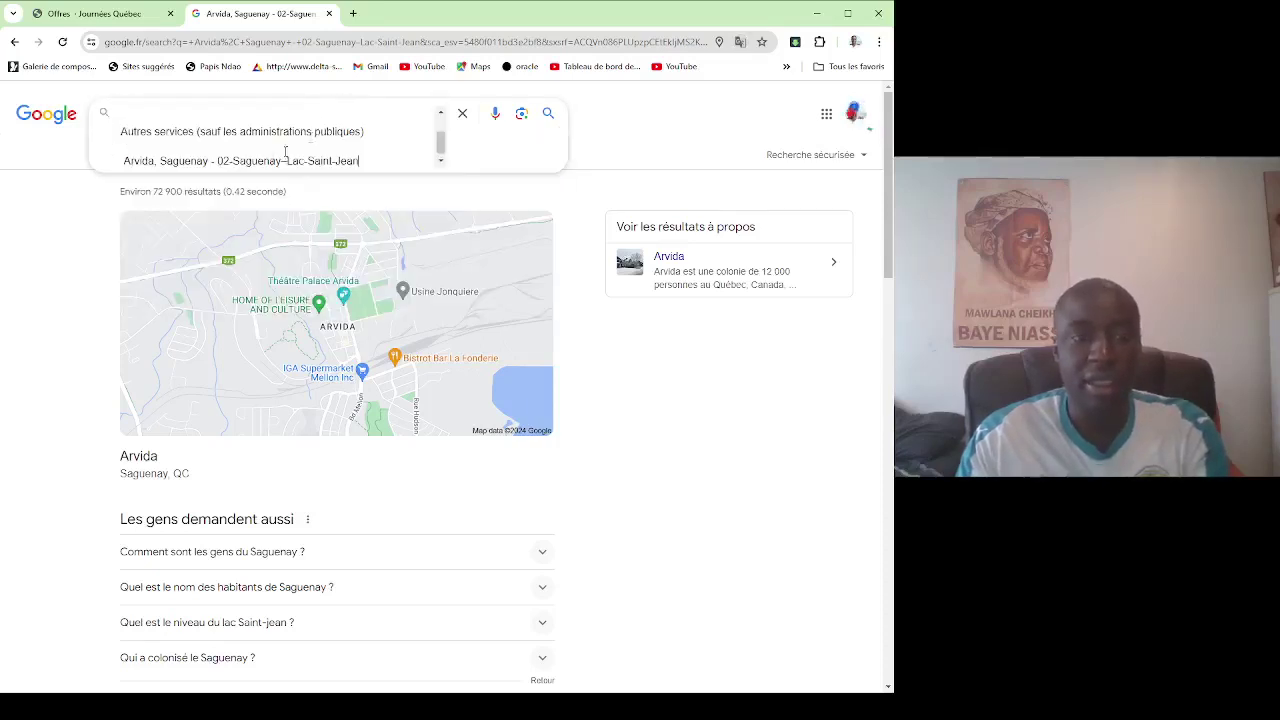
pyautogui.hotkey('ctrl', 'a')
pyautogui.hotkey('ctrl', 'v')
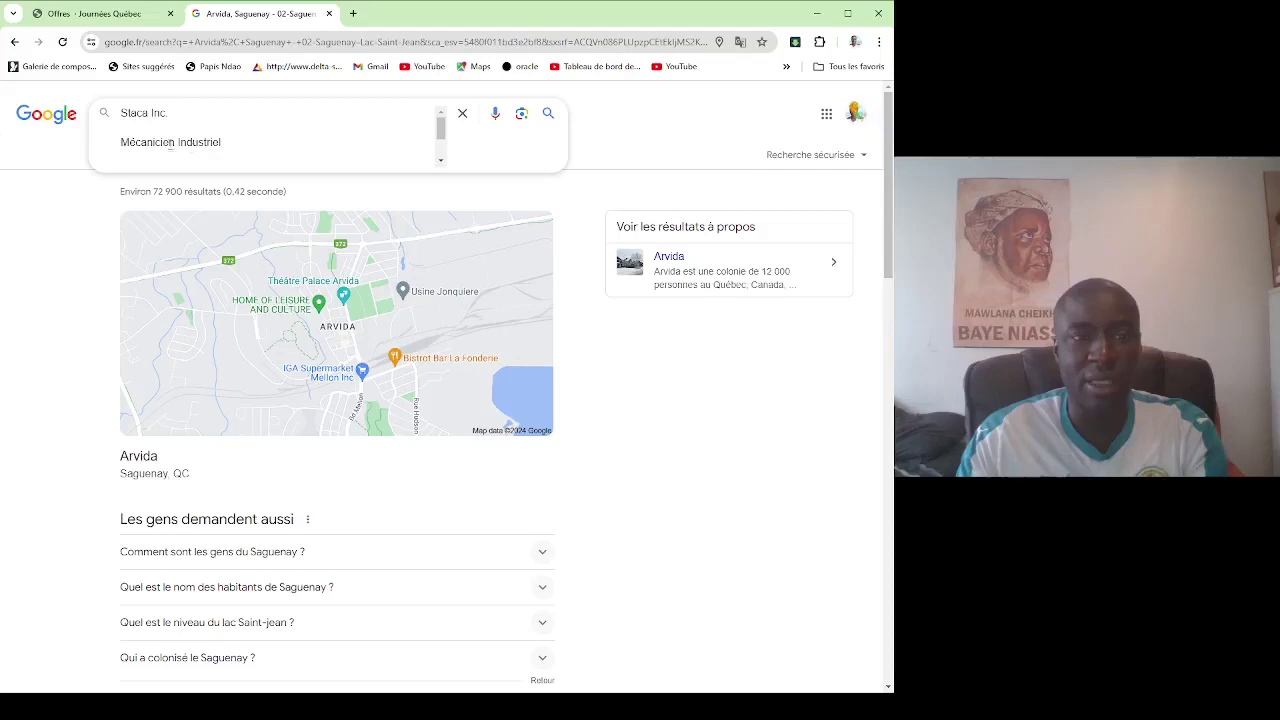
pyautogui.hotkey('ctrl', 'z')
pyautogui.moveTo(119, 123); pyautogui.dragTo(487, 202)
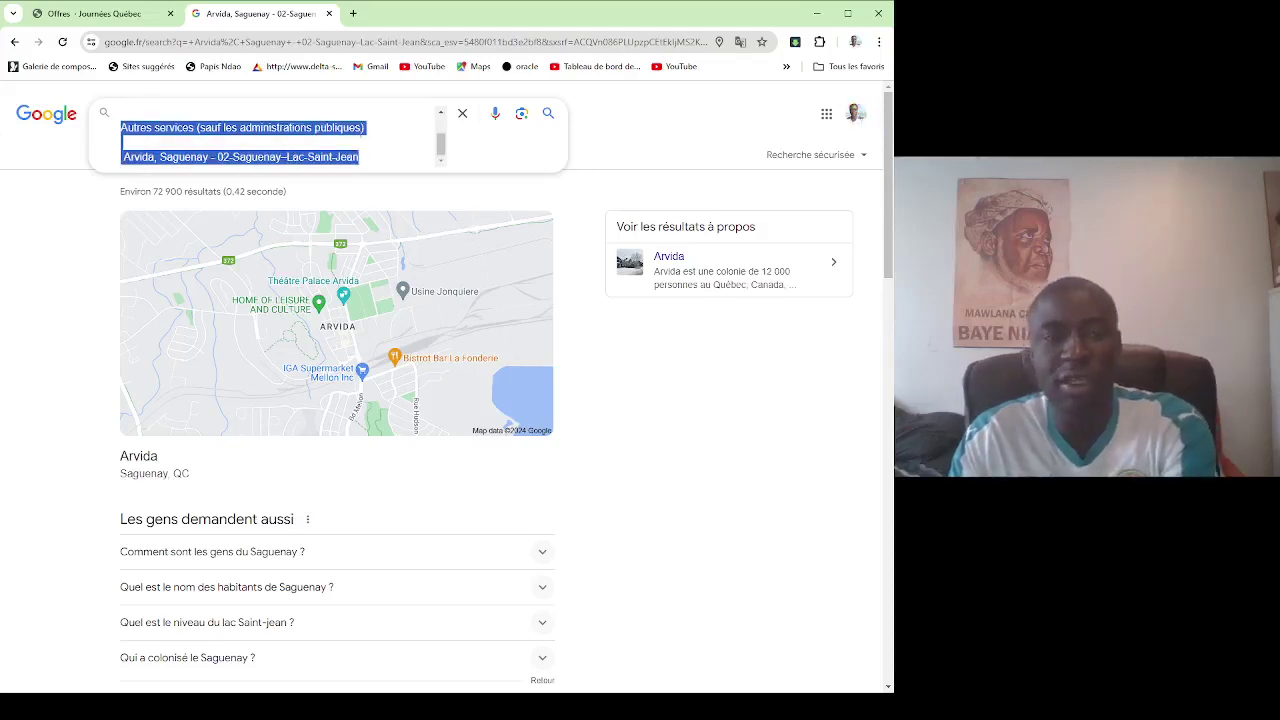
pyautogui.moveTo(364, 128); pyautogui.dragTo(77, 129)
pyautogui.press('BackSpace')
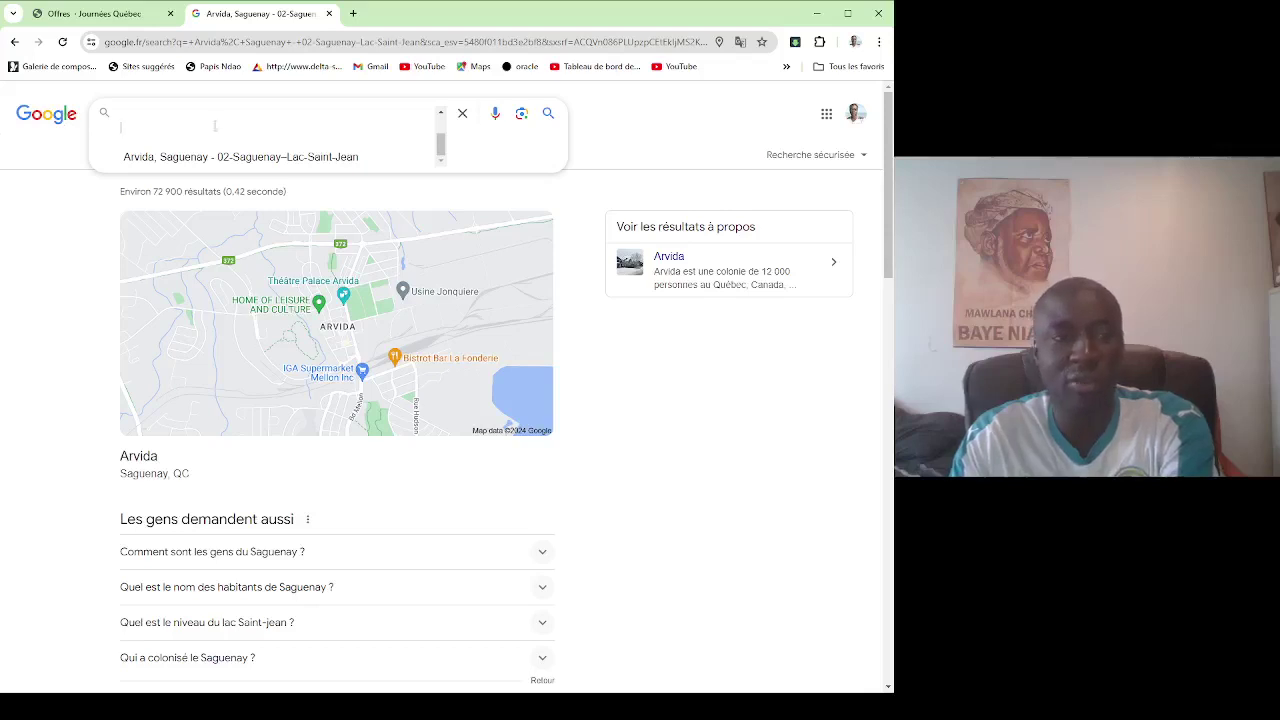
pyautogui.hotkey('ctrl', 'v')
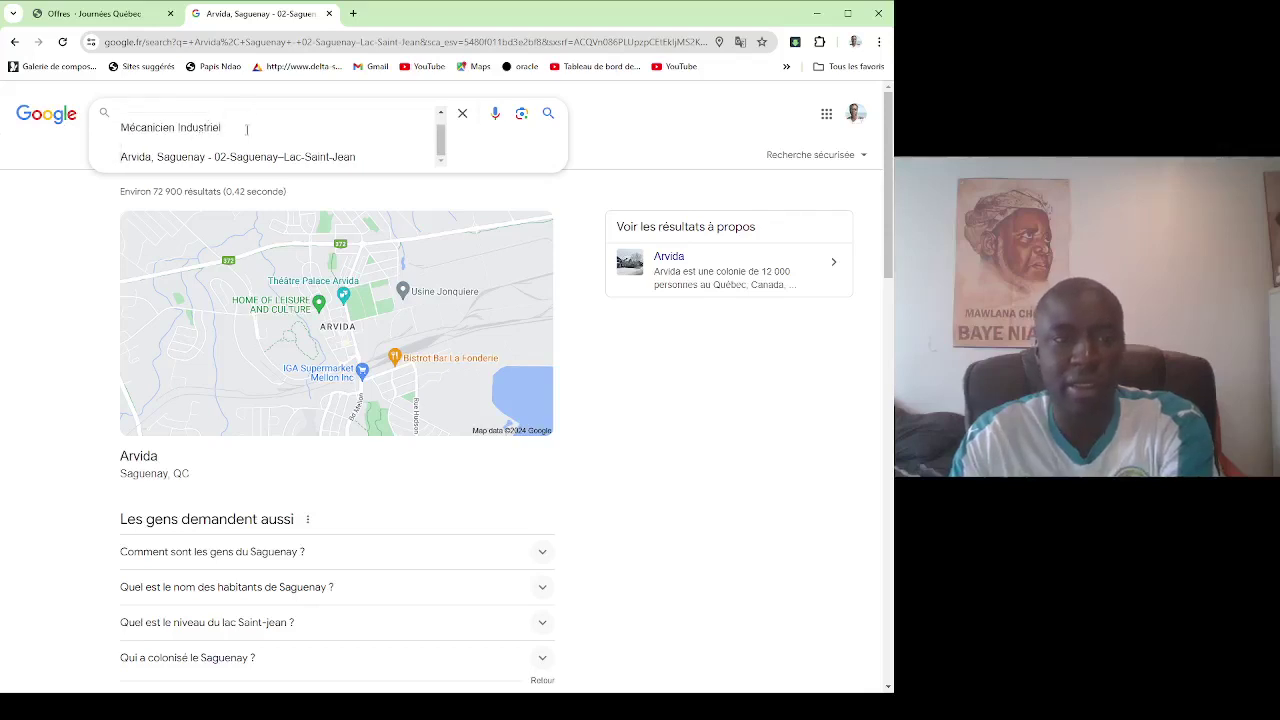
pyautogui.press('Delete')
pyautogui.press('BackSpace')
pyautogui.press('BackSpace')
pyautogui.press('BackSpace')
pyautogui.press('BackSpace')
pyautogui.press('BackSpace')
pyautogui.press('BackSpace')
pyautogui.press('BackSpace')
pyautogui.press('BackSpace')
pyautogui.press('BackSpace')
pyautogui.press('BackSpace')
pyautogui.press('BackSpace')
pyautogui.press('BackSpace')
pyautogui.press('BackSpace')
pyautogui.press('BackSpace')
pyautogui.press('BackSpace')
pyautogui.press('BackSpace')
pyautogui.press('BackSpace')
pyautogui.press('BackSpace')
pyautogui.press('BackSpace')
pyautogui.press('BackSpace')
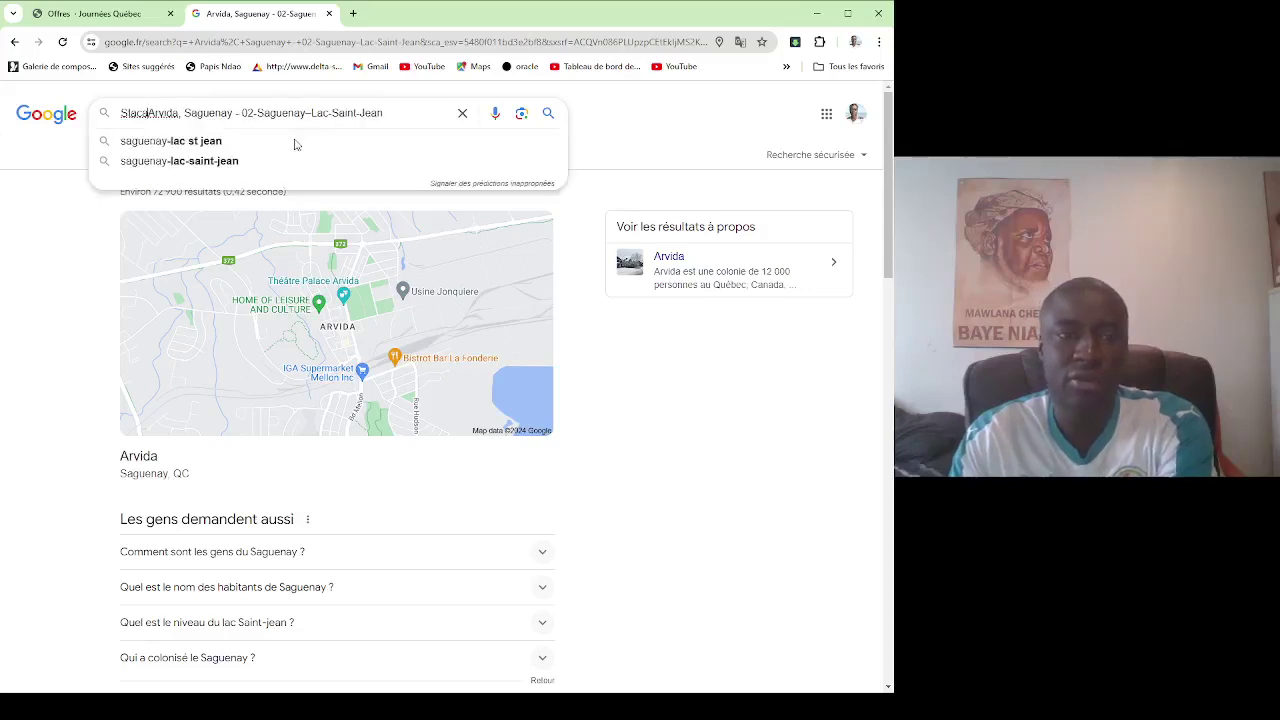
# Re-paste the details, keep only Staca Inc. plus the Arvida location, and search.
pyautogui.tripleClick(236, 121)
pyautogui.hotkey('ctrl', 'v')
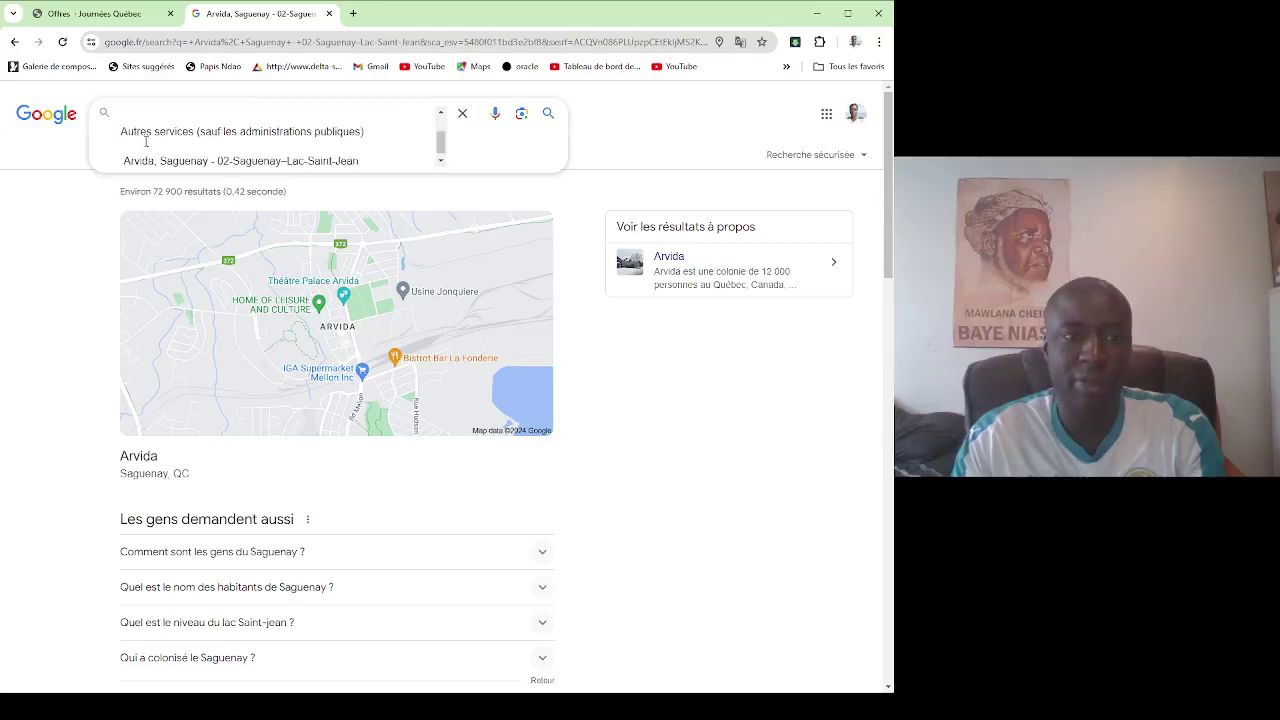
pyautogui.tripleClick(136, 131)
pyautogui.press('BackSpace')
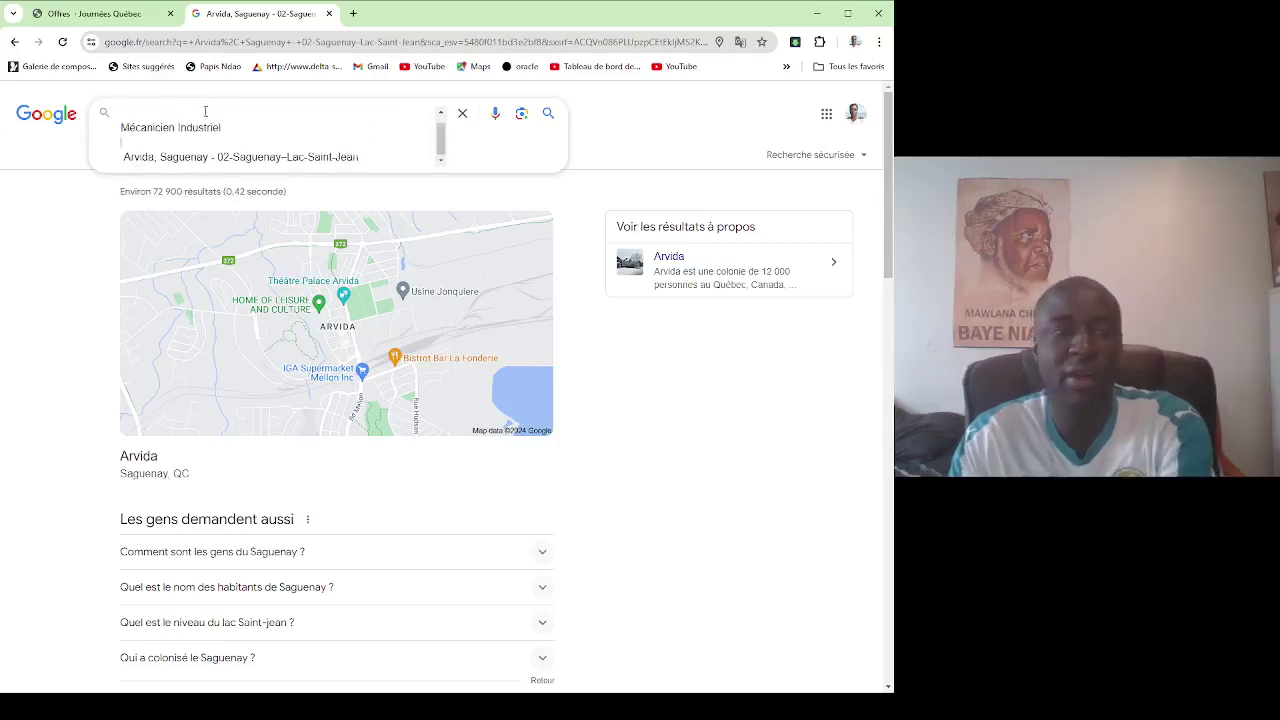
pyautogui.scroll(1, 205, 142)
pyautogui.click(228, 142)
pyautogui.press('Delete')
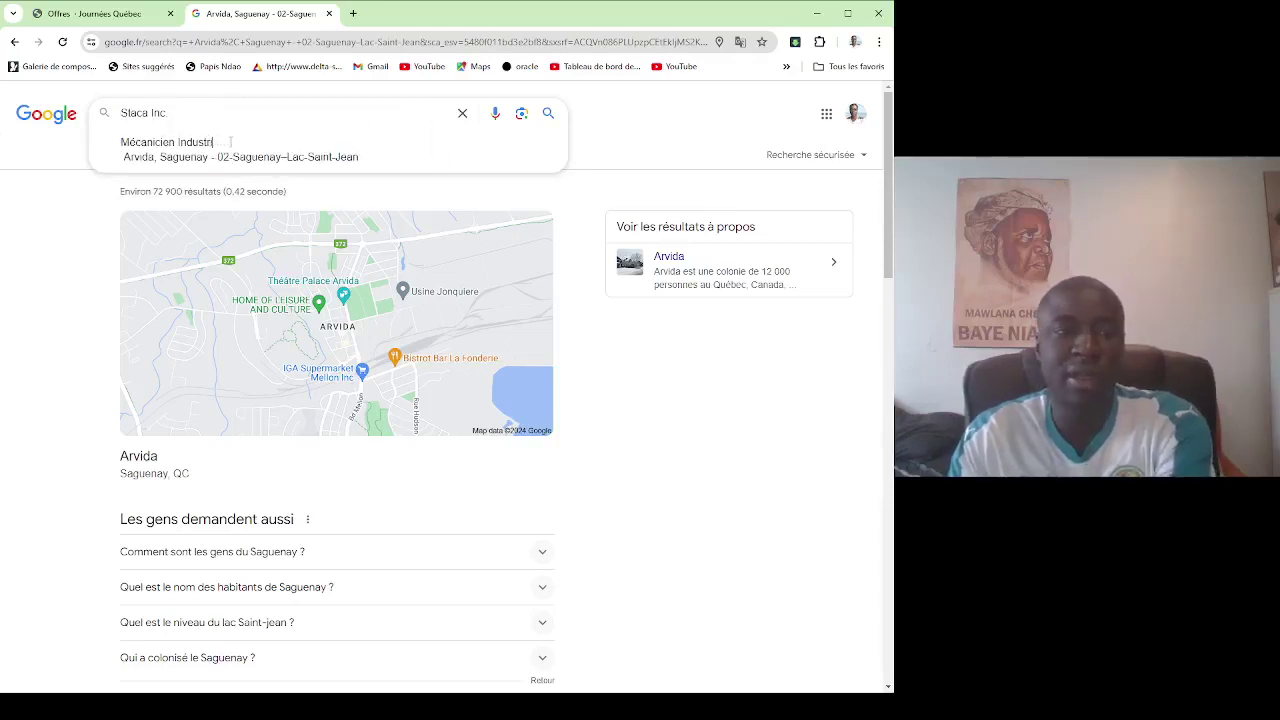
pyautogui.press('BackSpace')
pyautogui.press('BackSpace')
pyautogui.press('BackSpace')
pyautogui.press('BackSpace')
pyautogui.press('BackSpace')
pyautogui.press('BackSpace')
pyautogui.press('BackSpace')
pyautogui.press('BackSpace')
pyautogui.press('BackSpace')
pyautogui.press('BackSpace')
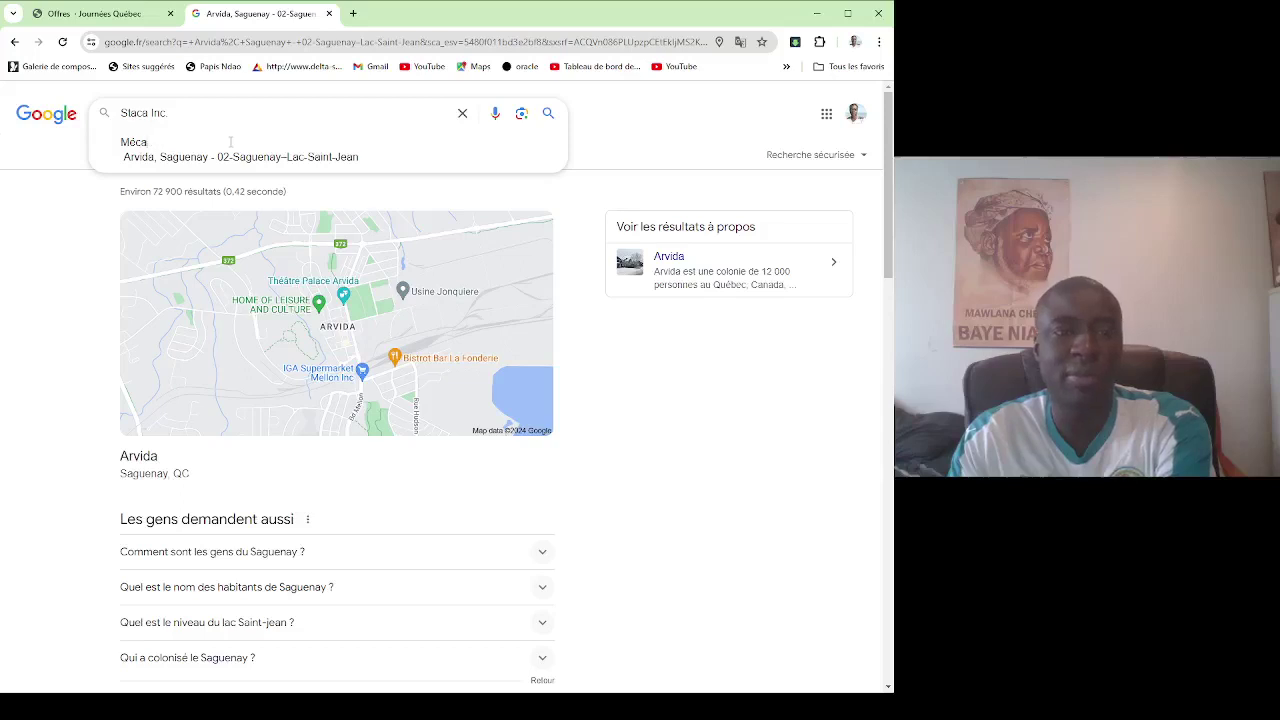
pyautogui.press('BackSpace')
pyautogui.press('BackSpace')
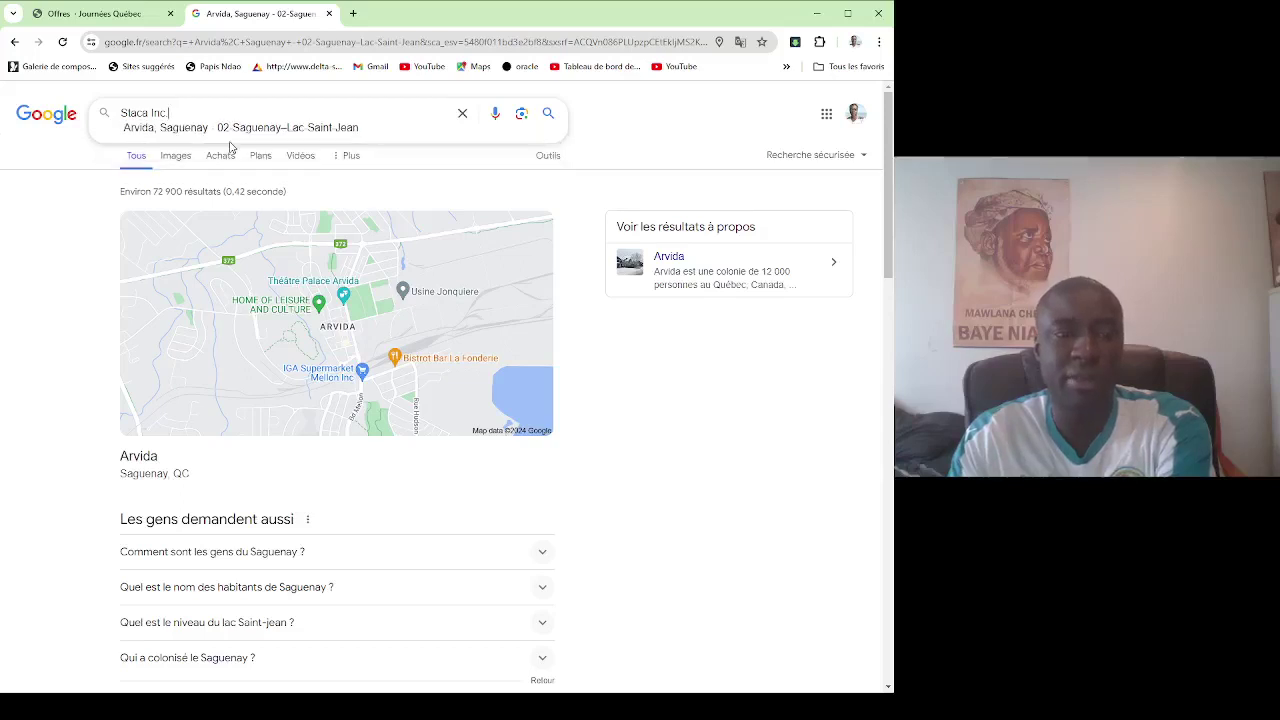
pyautogui.press('BackSpace')
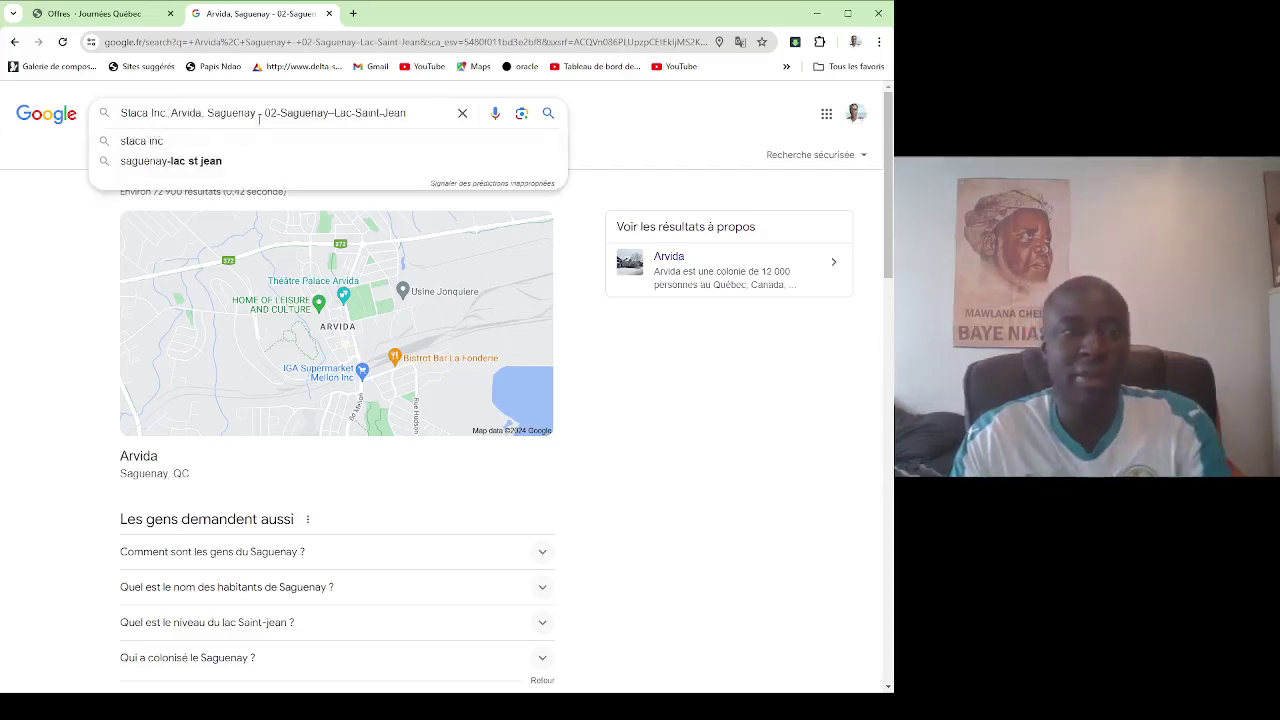
pyautogui.press('Return')
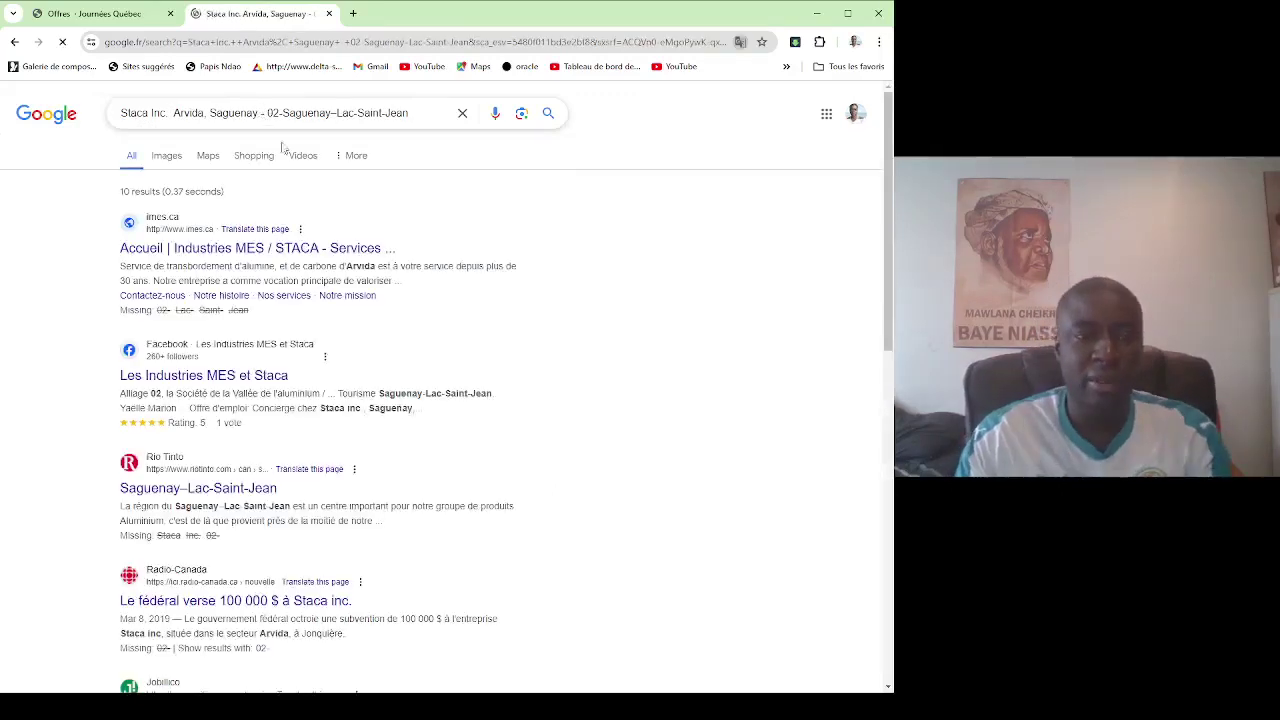